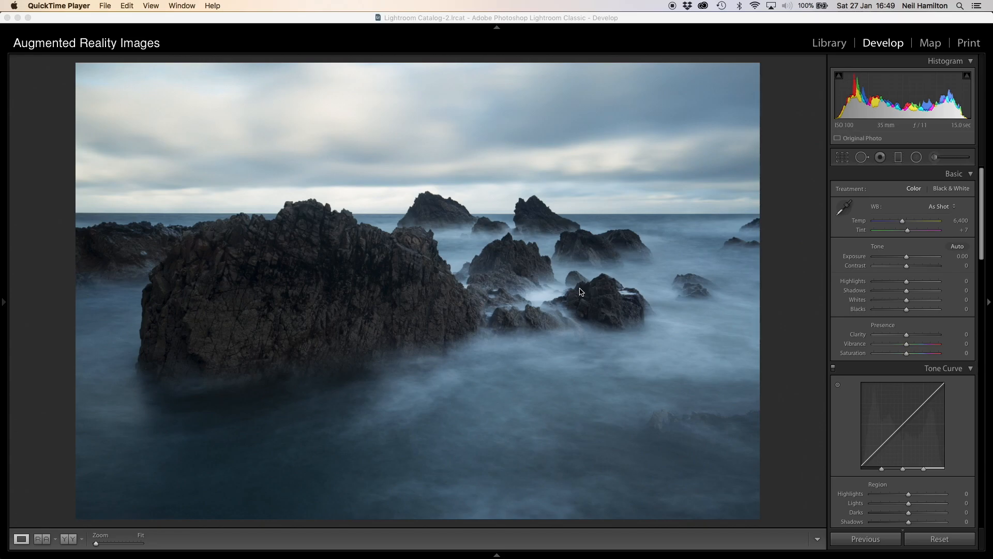
- Find the finished, edited version of the rock seascape in the library and view it in the Develop module
{"action": "left_click", "coordinate": [830, 44]}
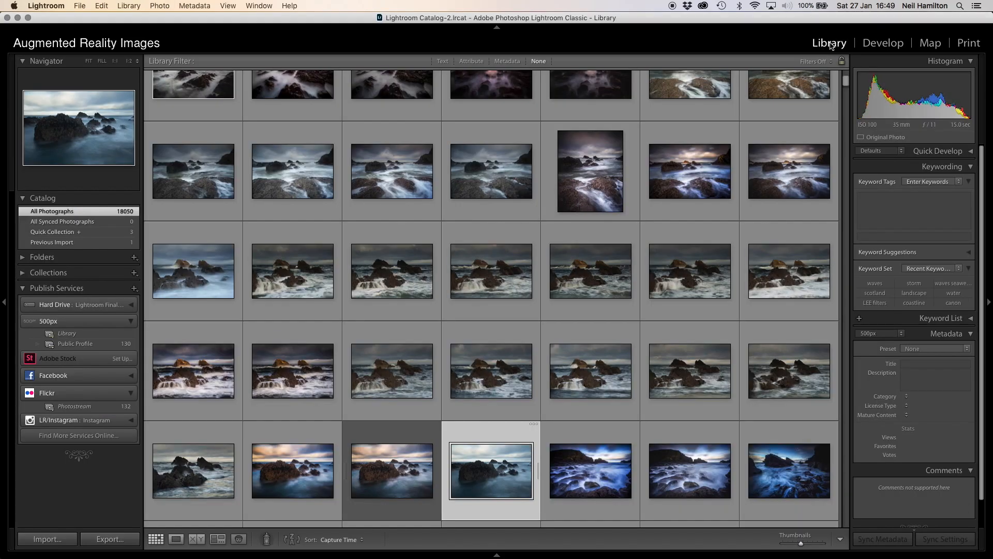
{"action": "left_click", "coordinate": [282, 495]}
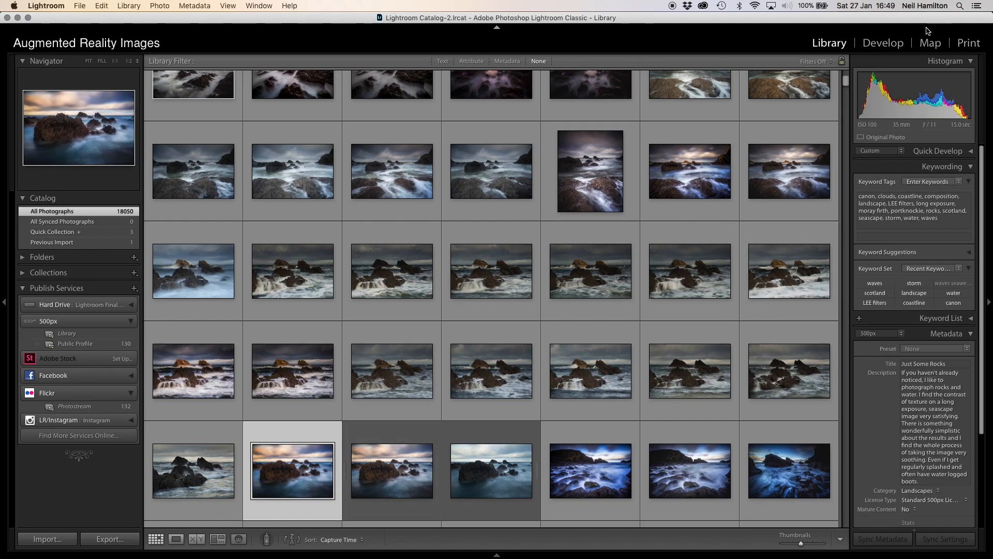
{"action": "left_click", "coordinate": [885, 44]}
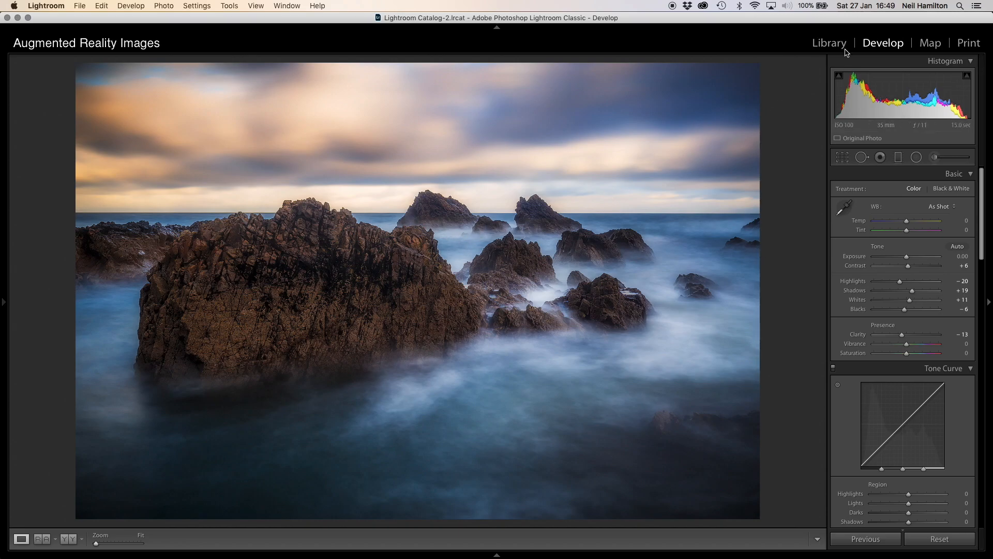
- Open the unedited copy of the rock seascape in the Develop module and check its shooting information
{"action": "left_click", "coordinate": [829, 43]}
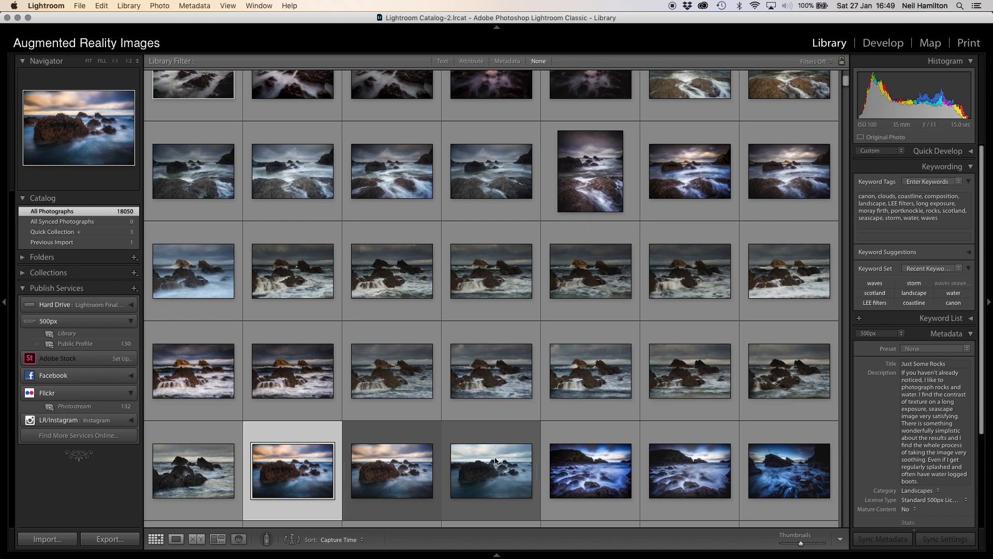
{"action": "left_click", "coordinate": [495, 460]}
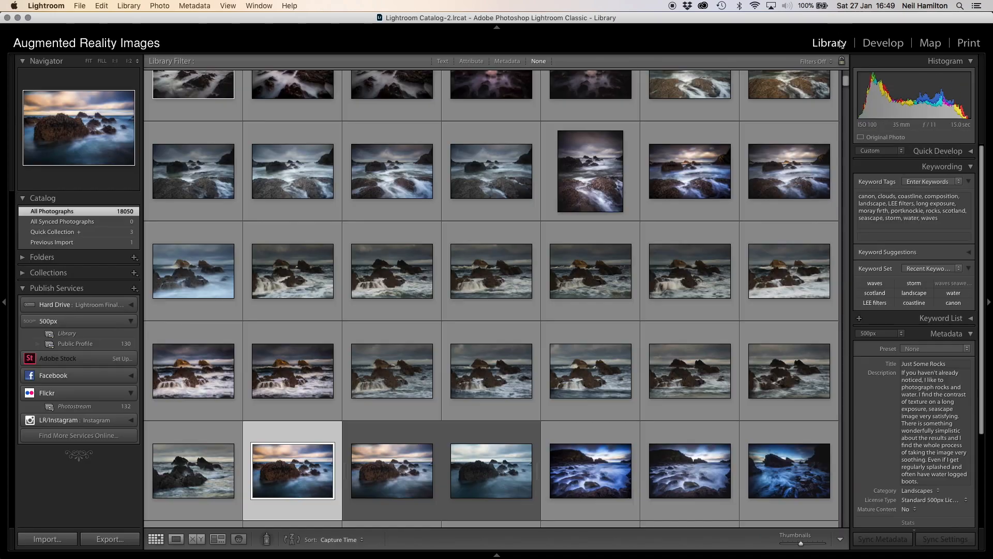
{"action": "left_click", "coordinate": [495, 460]}
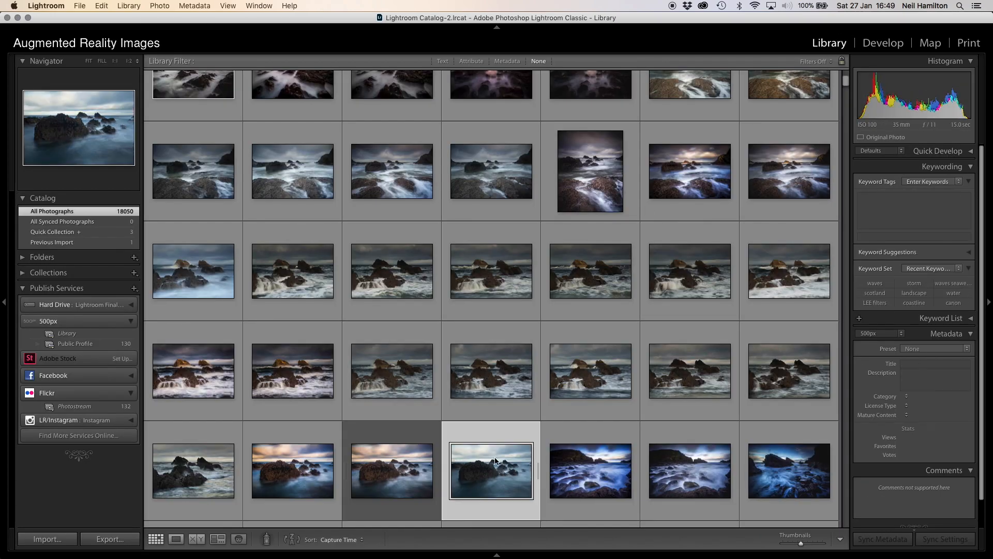
{"action": "left_click", "coordinate": [883, 43]}
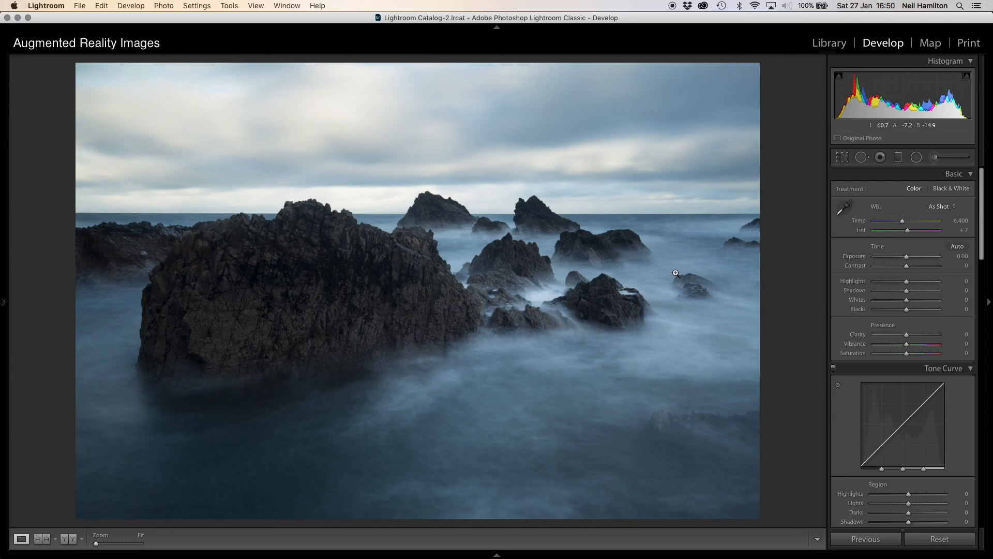
{"action": "key", "text": "s"}
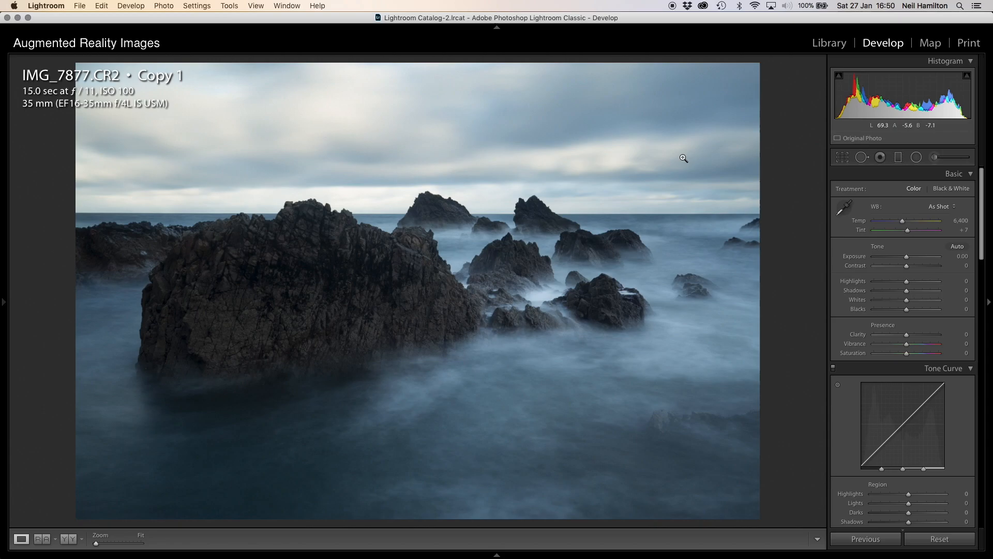
{"action": "key", "text": "i"}
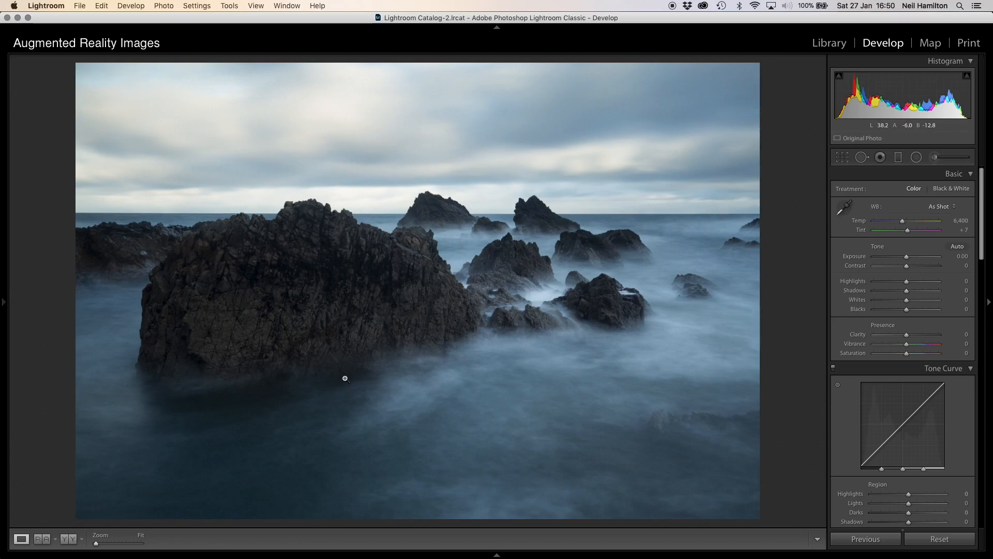
- Sample a neutral from the small rocks for white balance, then refine Temp to 8,166 and Tint to +25
{"action": "left_click", "coordinate": [845, 212]}
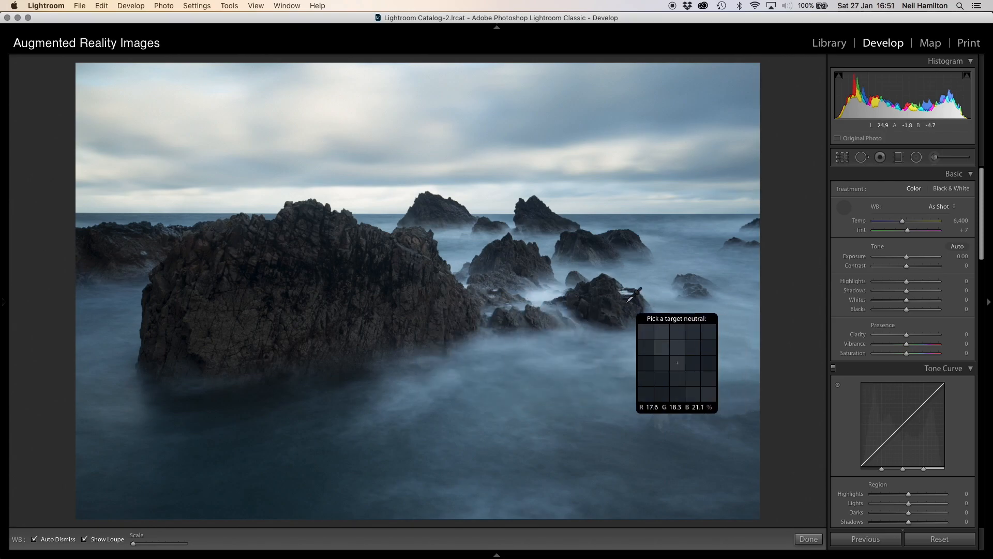
{"action": "left_click", "coordinate": [542, 311]}
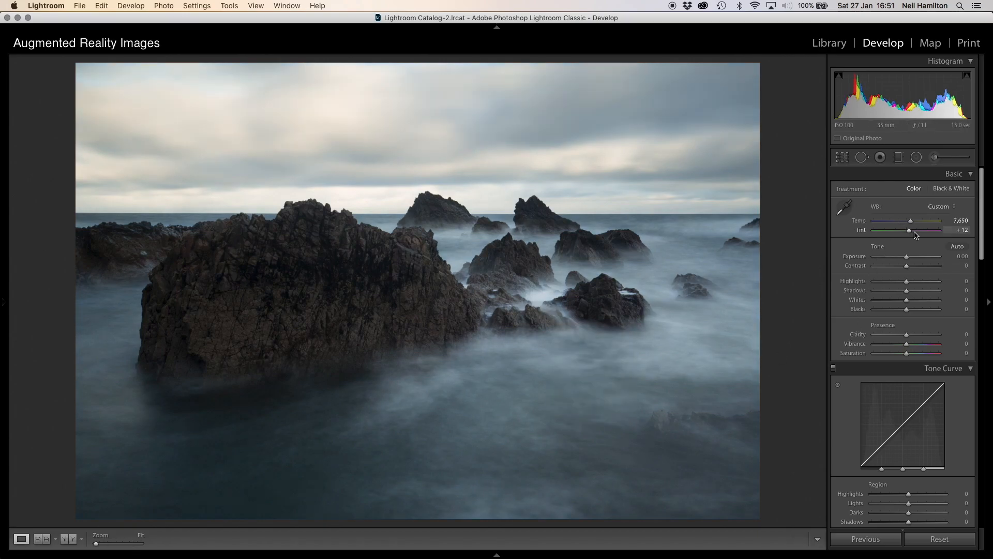
{"action": "left_click_drag", "start_coordinate": [914, 234], "coordinate": [914, 223]}
- Set Contrast to +18, Highlights to −100, Shadows to +100, Whites to +25 and Blacks to −29
{"action": "left_click_drag", "start_coordinate": [906, 266], "coordinate": [914, 267]}
{"action": "left_click", "coordinate": [913, 267]}
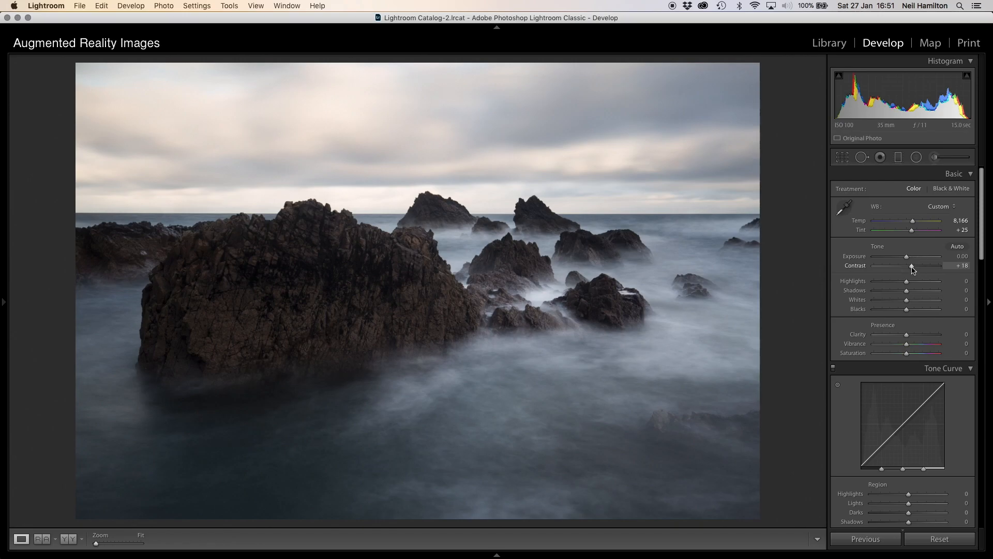
{"action": "left_click_drag", "start_coordinate": [905, 281], "coordinate": [956, 295]}
{"action": "left_click", "coordinate": [910, 291]}
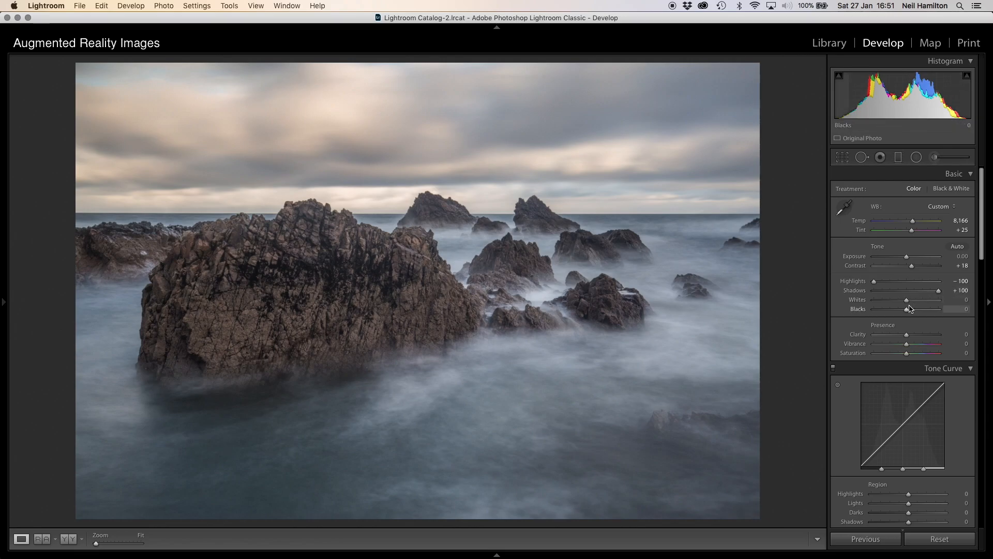
{"action": "left_click_drag", "start_coordinate": [907, 304], "coordinate": [899, 310]}
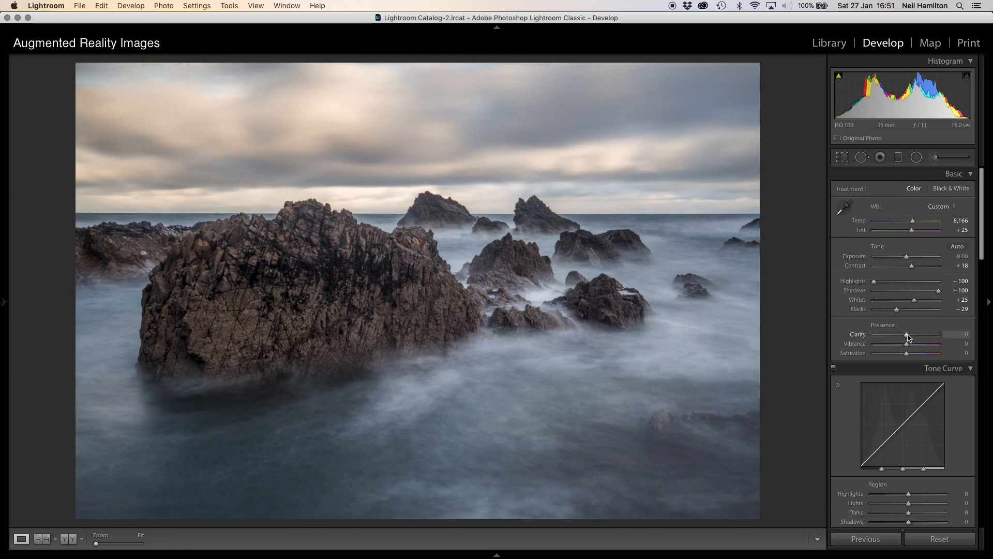
- Soften the photo with Clarity at −15 and set Vibrance to +19
{"action": "left_click_drag", "start_coordinate": [908, 337], "coordinate": [903, 337]}
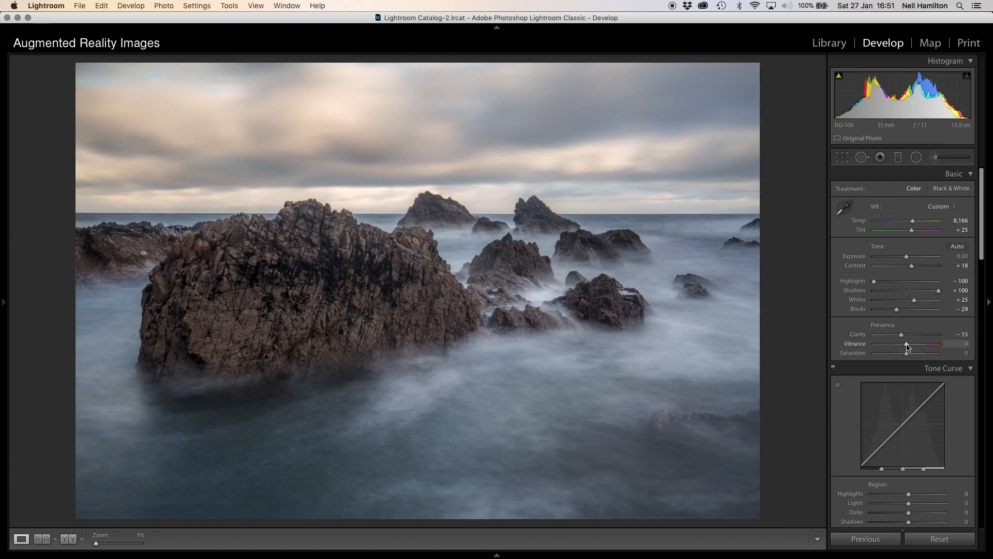
{"action": "left_click_drag", "start_coordinate": [906, 344], "coordinate": [913, 346]}
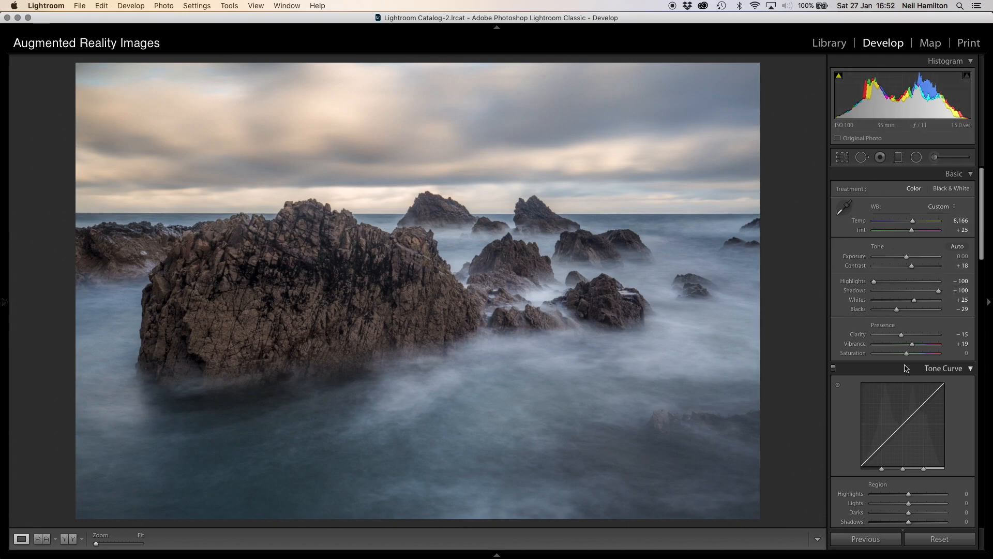
- Raise the black point of the RGB point curve slightly above the base
{"action": "scroll", "coordinate": [895, 385], "scroll_direction": "down", "scroll_amount": 2}
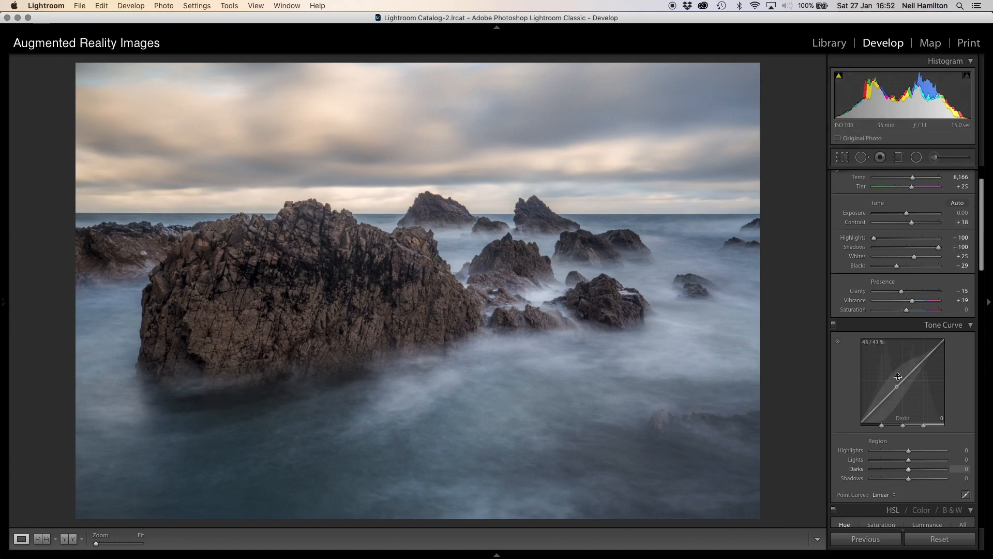
{"action": "left_click", "coordinate": [967, 497]}
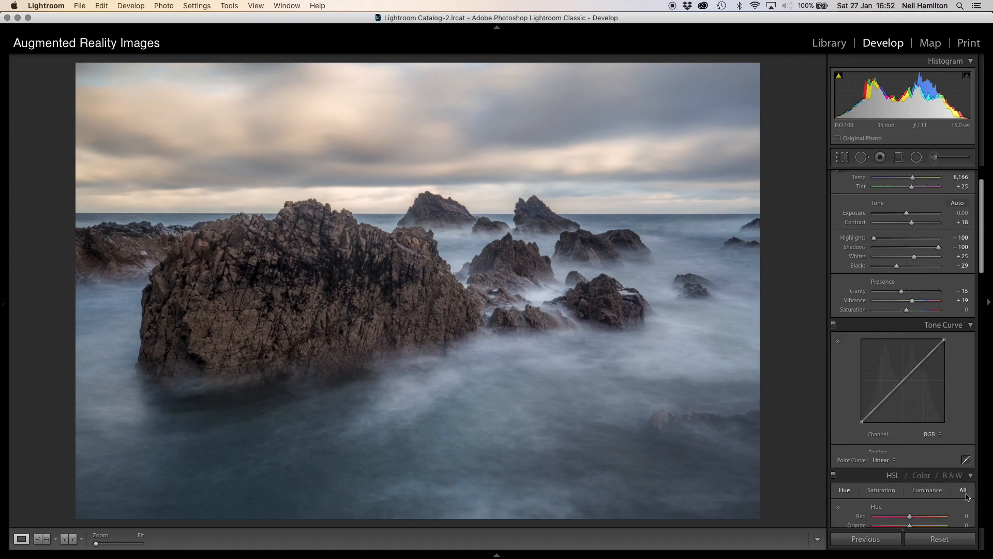
{"action": "left_click", "coordinate": [966, 454]}
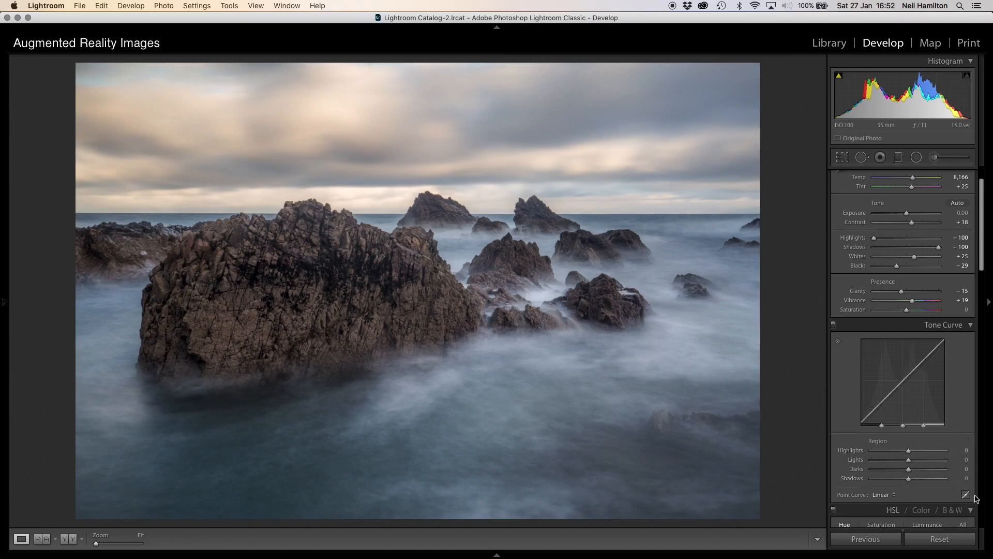
{"action": "left_click", "coordinate": [966, 494]}
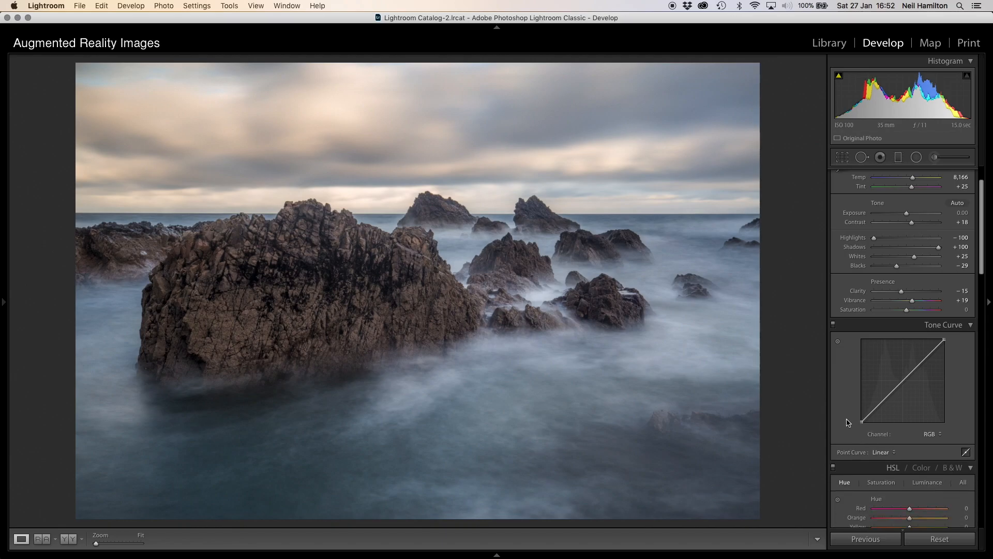
{"action": "left_click_drag", "start_coordinate": [861, 424], "coordinate": [861, 427]}
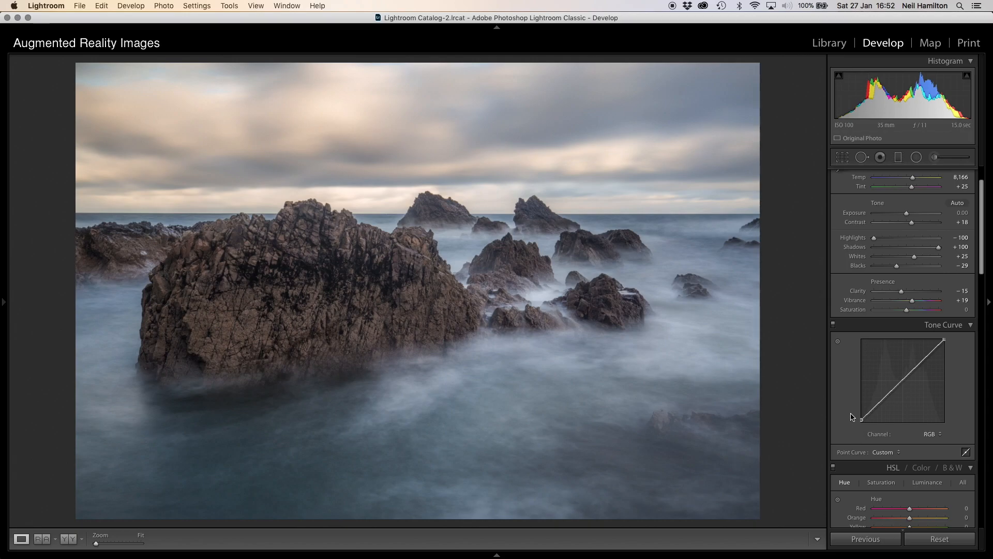
- Shape the region tone curve into a gentle S with Darks at −28 and Lights at +27
{"action": "left_click", "coordinate": [966, 452]}
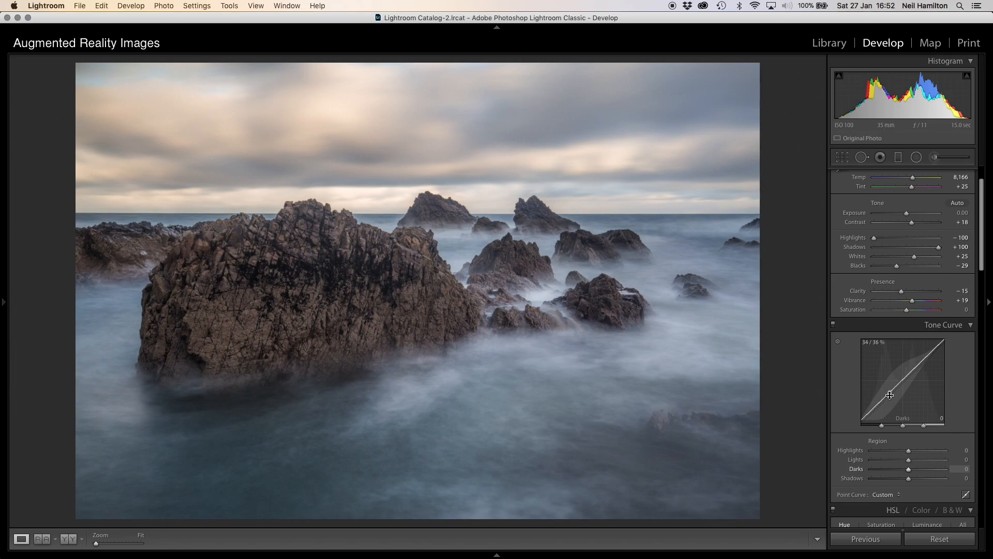
{"action": "left_click_drag", "start_coordinate": [890, 395], "coordinate": [890, 412]}
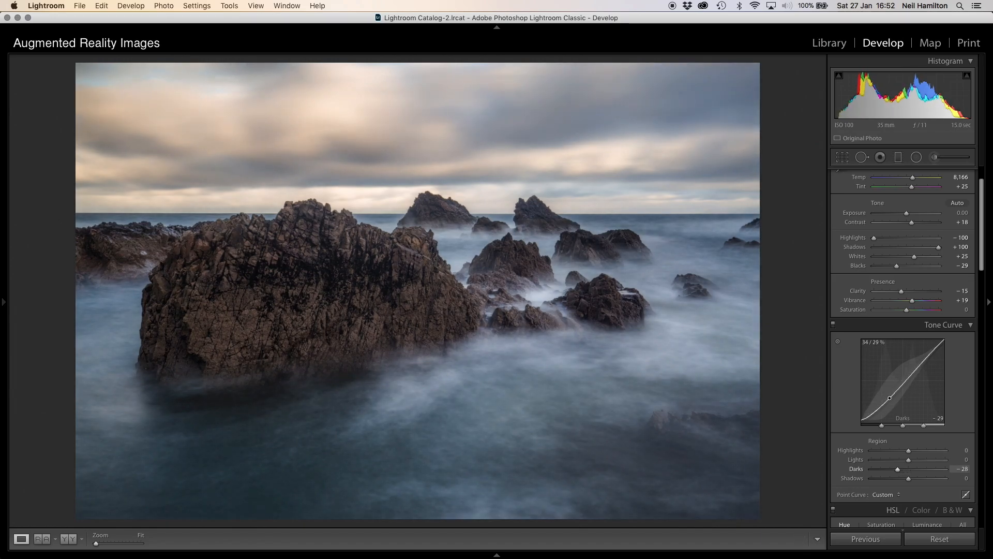
{"action": "left_click_drag", "start_coordinate": [917, 368], "coordinate": [918, 360]}
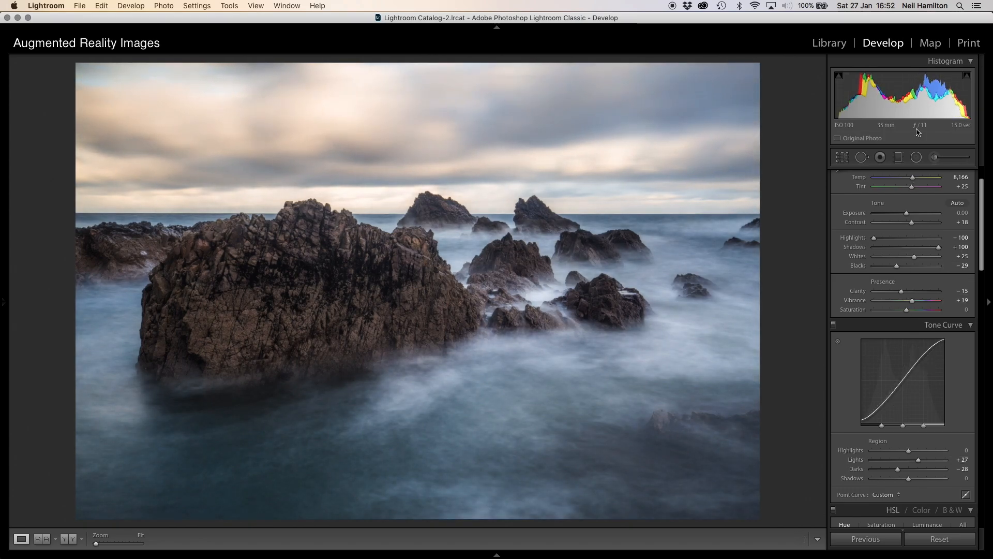
- Set the sharpening Amount to 0 and the noise reduction to Luminance 10 with Detail 60
{"action": "scroll", "coordinate": [888, 452], "scroll_direction": "down", "scroll_amount": 5}
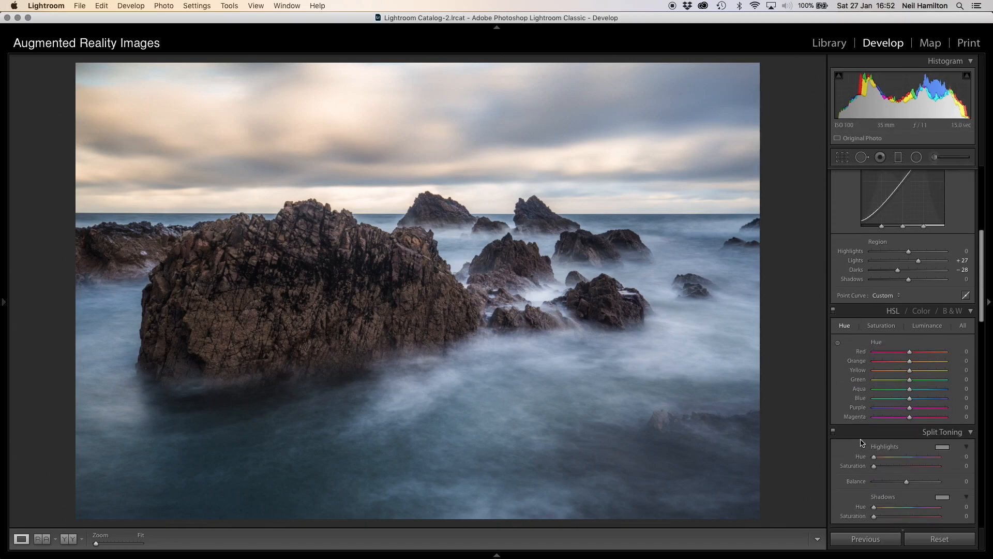
{"action": "scroll", "coordinate": [862, 448], "scroll_direction": "down", "scroll_amount": 7}
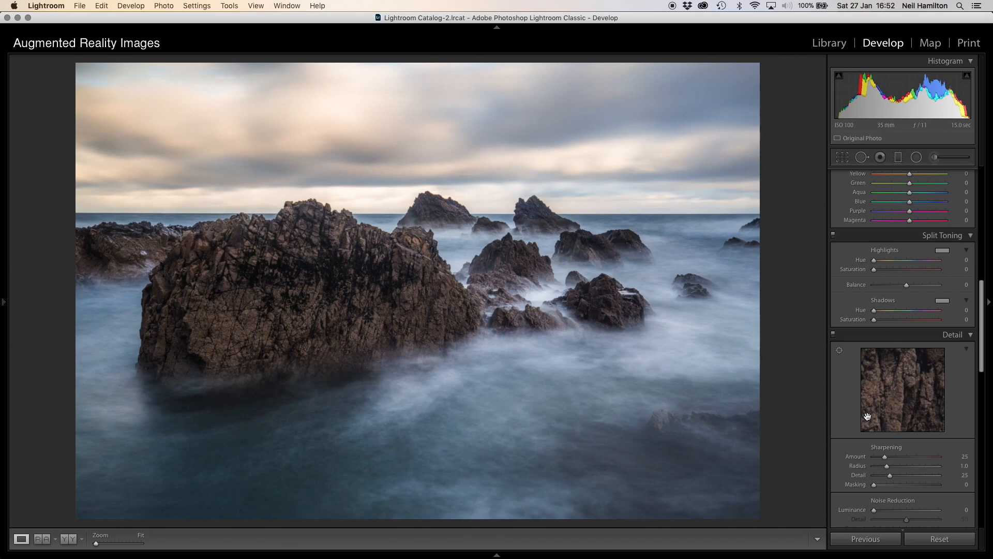
{"action": "scroll", "coordinate": [887, 423], "scroll_direction": "down", "scroll_amount": 1}
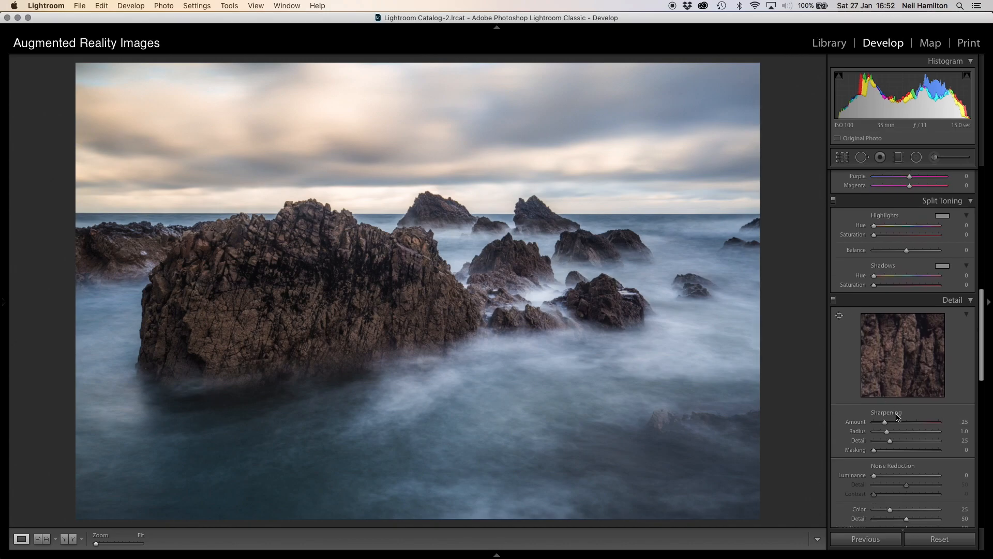
{"action": "left_click_drag", "start_coordinate": [885, 423], "coordinate": [862, 425]}
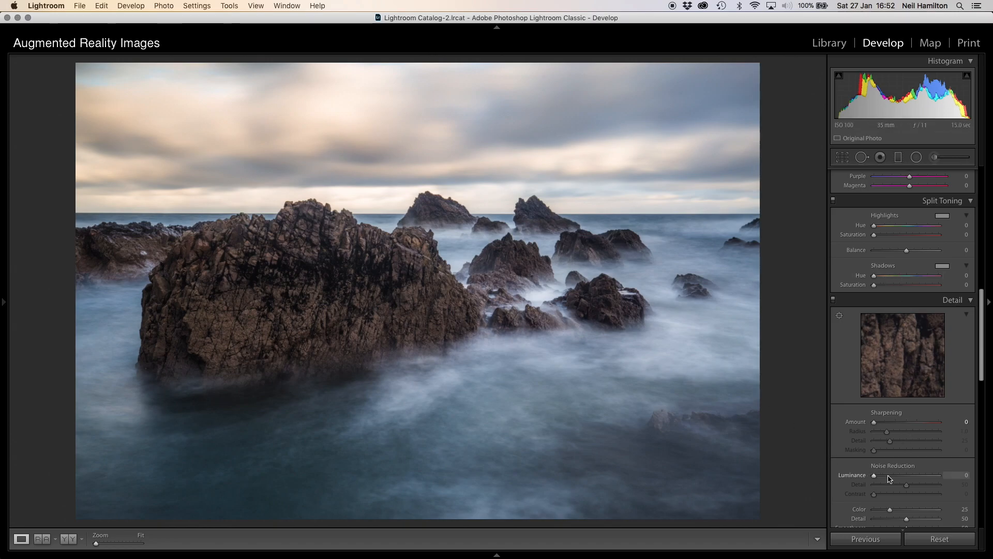
{"action": "left_click_drag", "start_coordinate": [877, 479], "coordinate": [882, 475]}
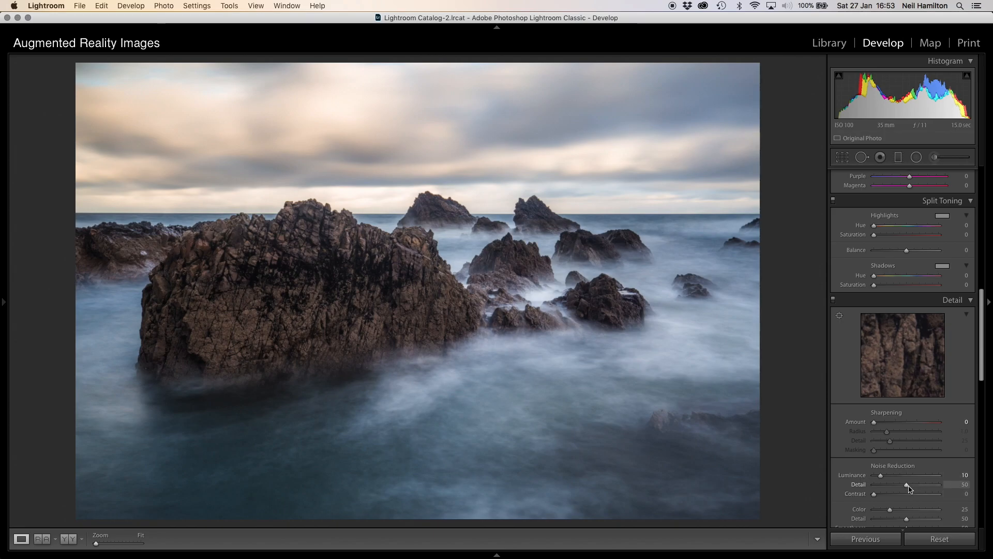
{"action": "left_click_drag", "start_coordinate": [909, 485], "coordinate": [915, 486]}
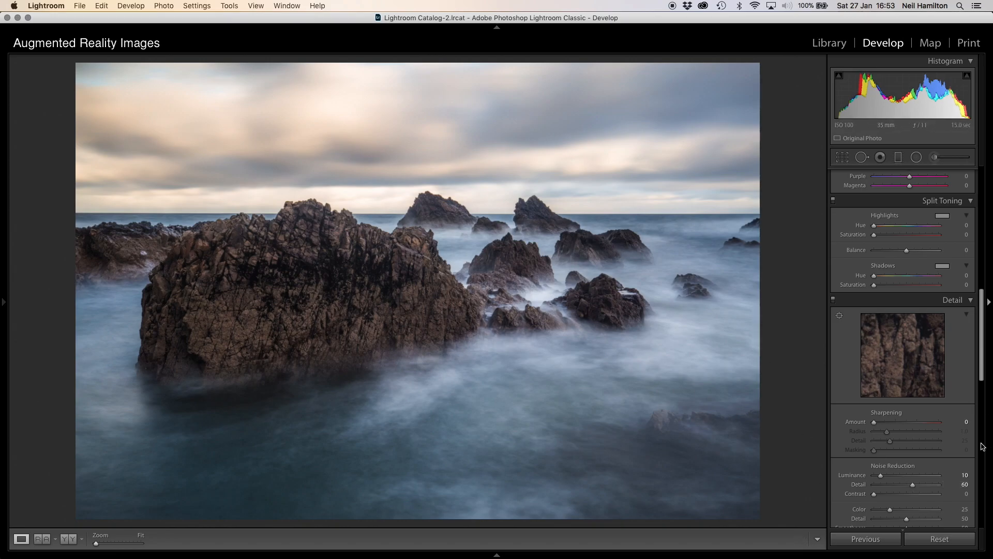
- Enable chromatic aberration removal, inspect the rock edges at 1:1, and enable lens profile corrections
{"action": "scroll", "coordinate": [924, 437], "scroll_direction": "down", "scroll_amount": 6}
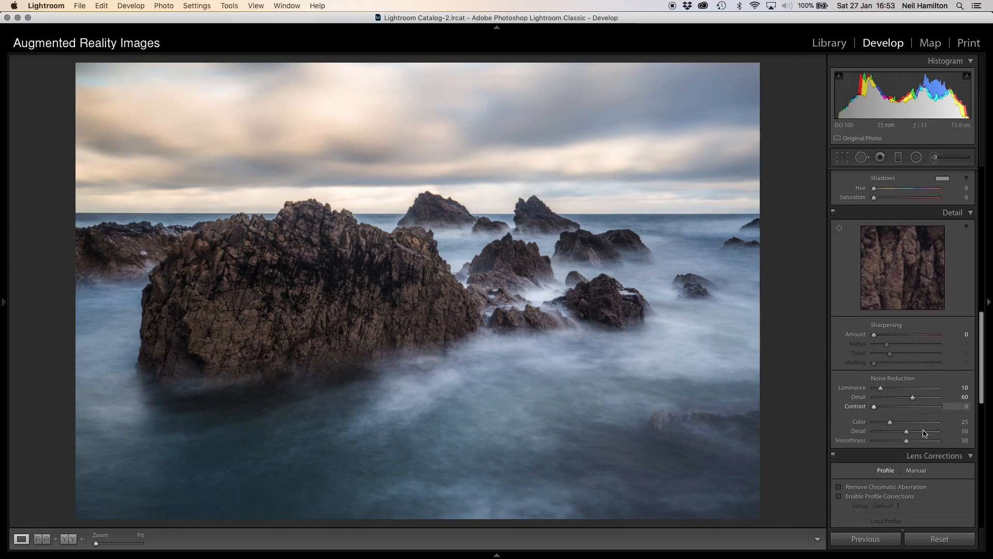
{"action": "scroll", "coordinate": [926, 425], "scroll_direction": "down", "scroll_amount": 1}
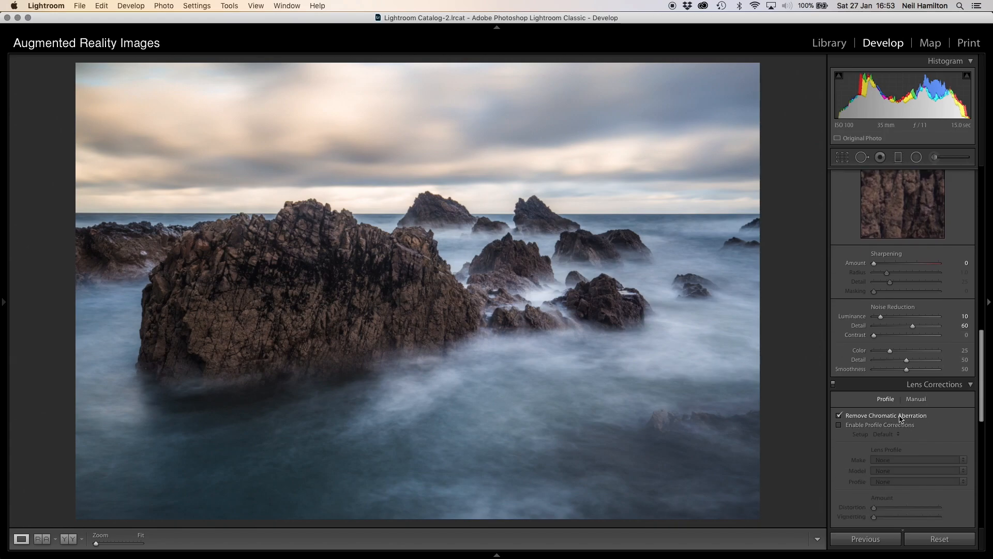
{"action": "left_click", "coordinate": [445, 196]}
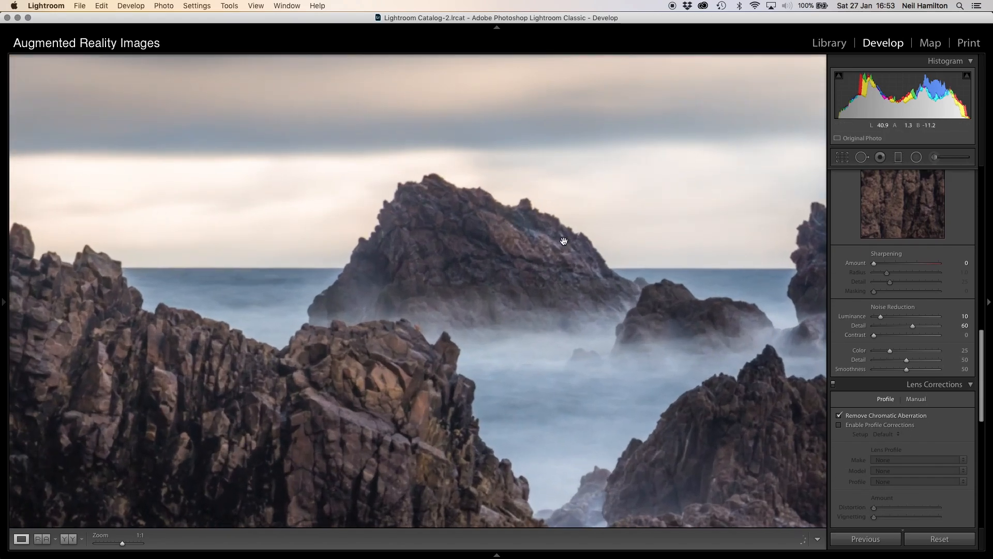
{"action": "left_click", "coordinate": [598, 238]}
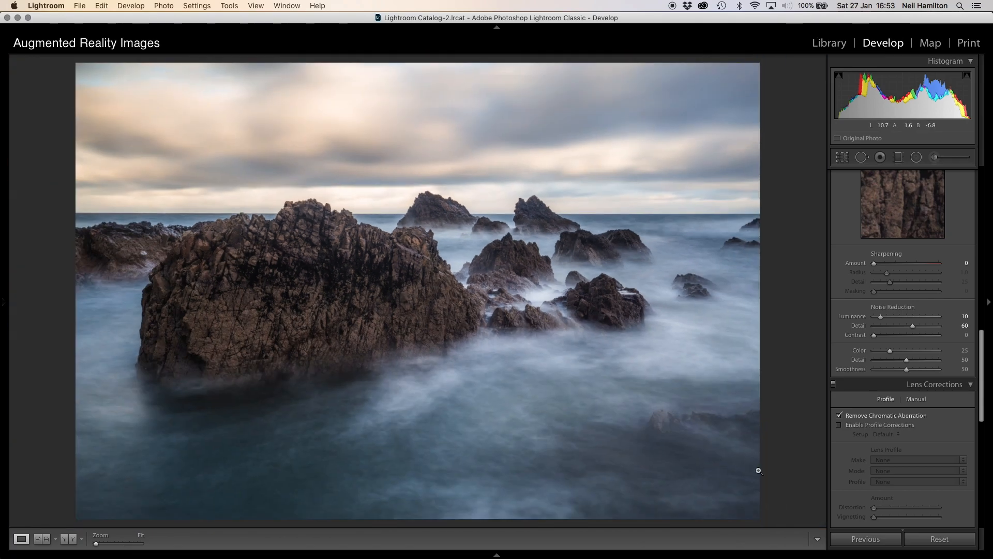
{"action": "left_click", "coordinate": [899, 426]}
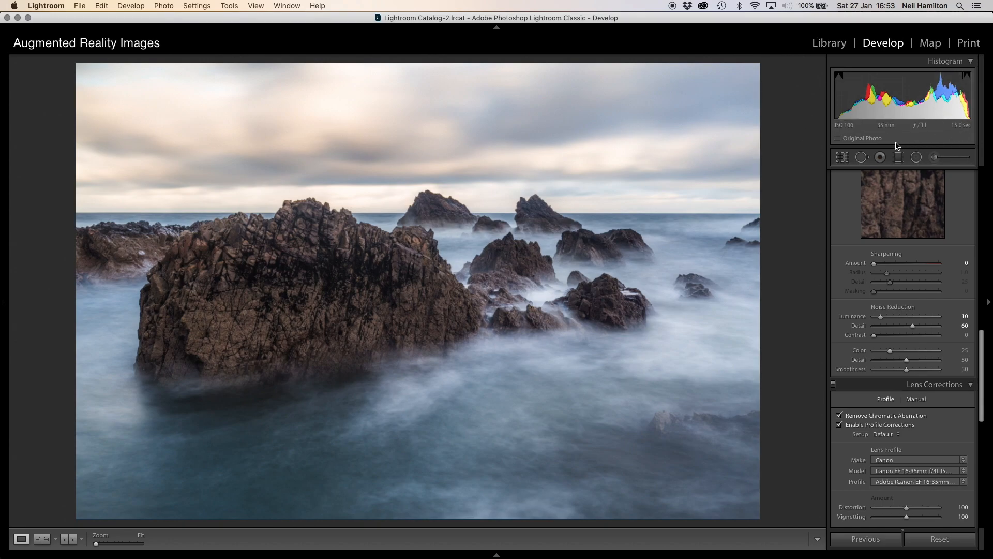
- Add a post-crop vignette with Amount −37, Midpoint 22 and Feather 100
{"action": "scroll", "coordinate": [887, 399], "scroll_direction": "down", "scroll_amount": 6}
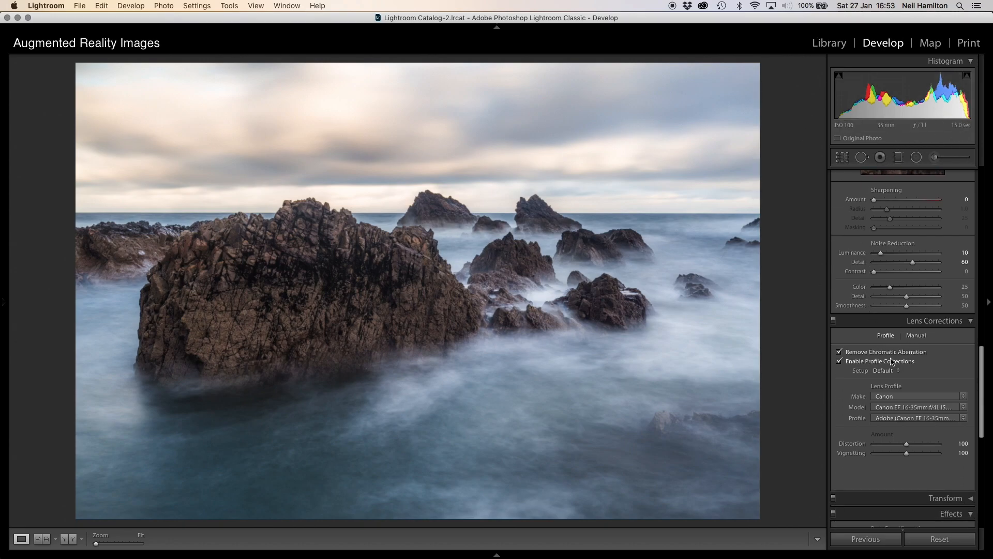
{"action": "scroll", "coordinate": [895, 403], "scroll_direction": "down", "scroll_amount": 2}
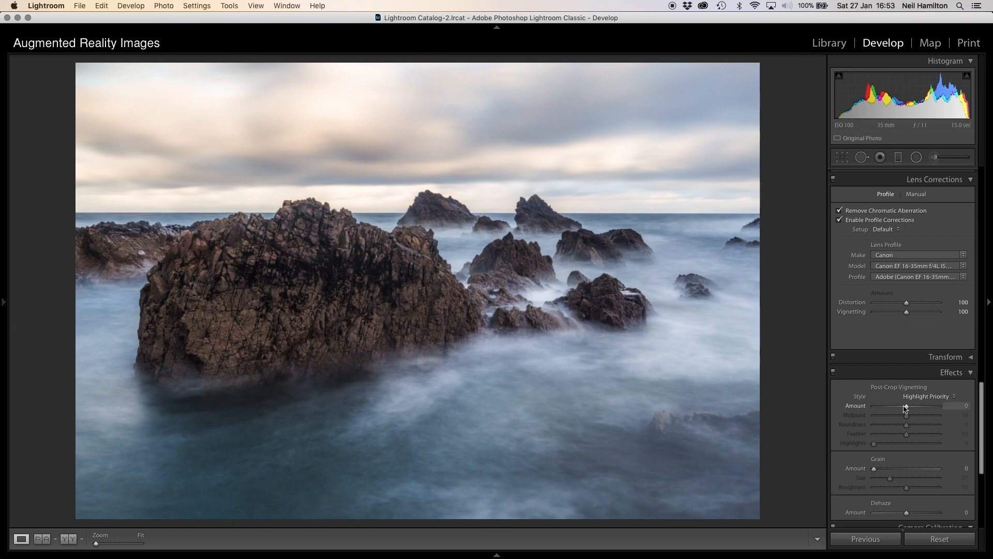
{"action": "left_click_drag", "start_coordinate": [906, 407], "coordinate": [897, 408]}
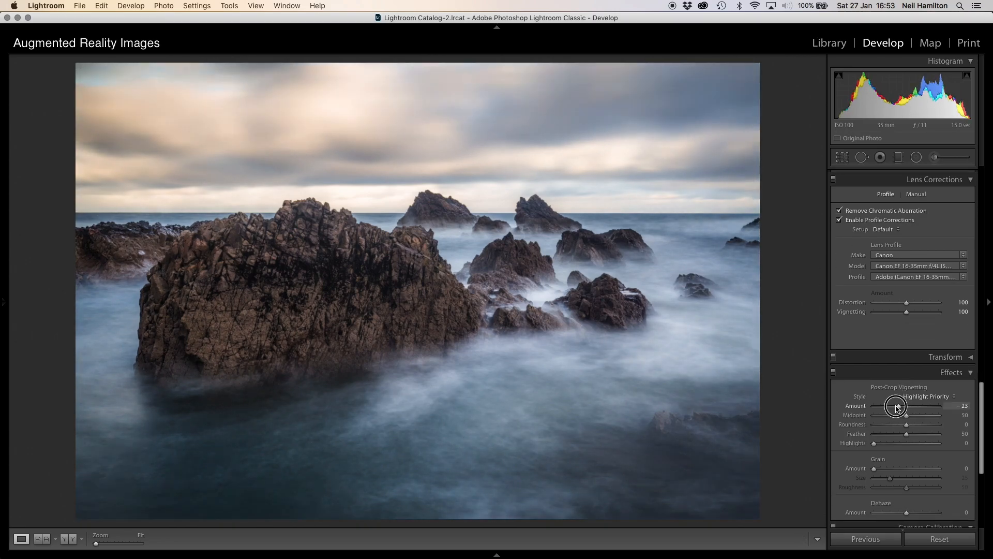
{"action": "left_click_drag", "start_coordinate": [907, 433], "coordinate": [896, 407]}
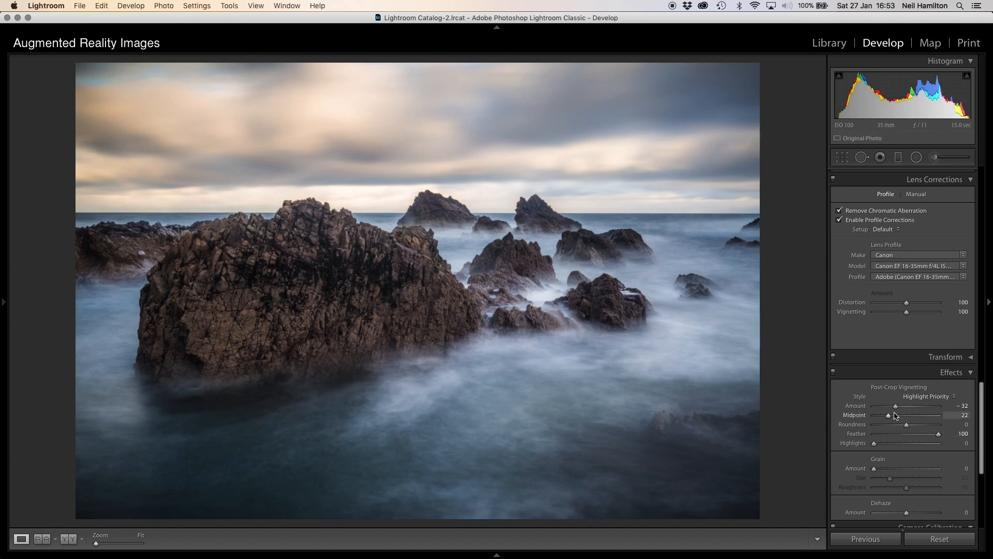
{"action": "left_click_drag", "start_coordinate": [897, 410], "coordinate": [895, 409]}
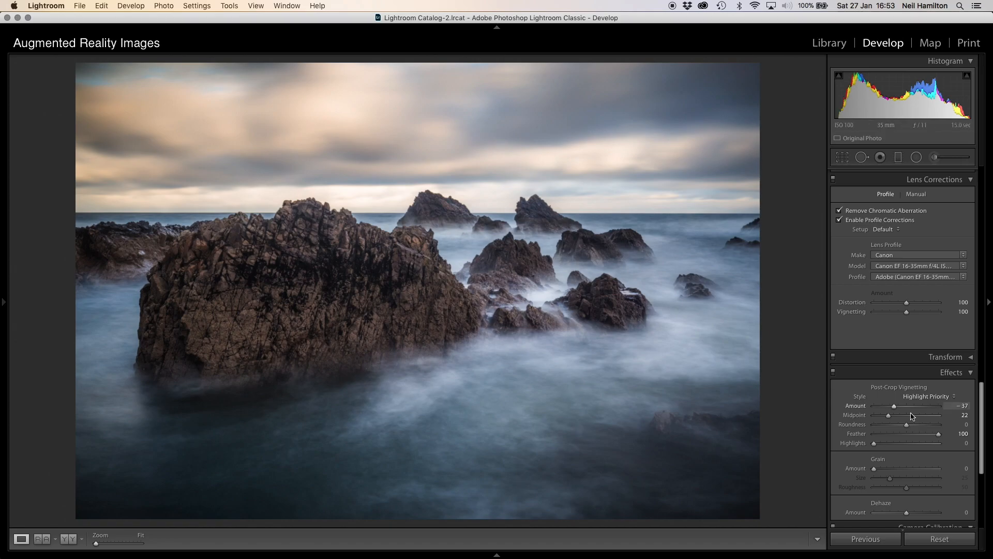
- Change the camera calibration profile to Camera Standard
{"action": "scroll", "coordinate": [913, 424], "scroll_direction": "down", "scroll_amount": 3}
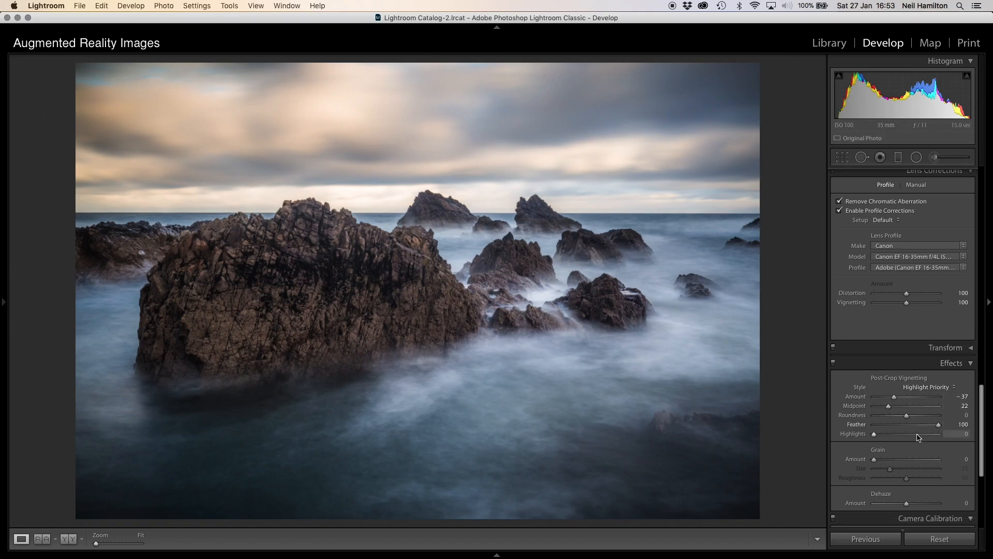
{"action": "scroll", "coordinate": [918, 434], "scroll_direction": "down", "scroll_amount": 6}
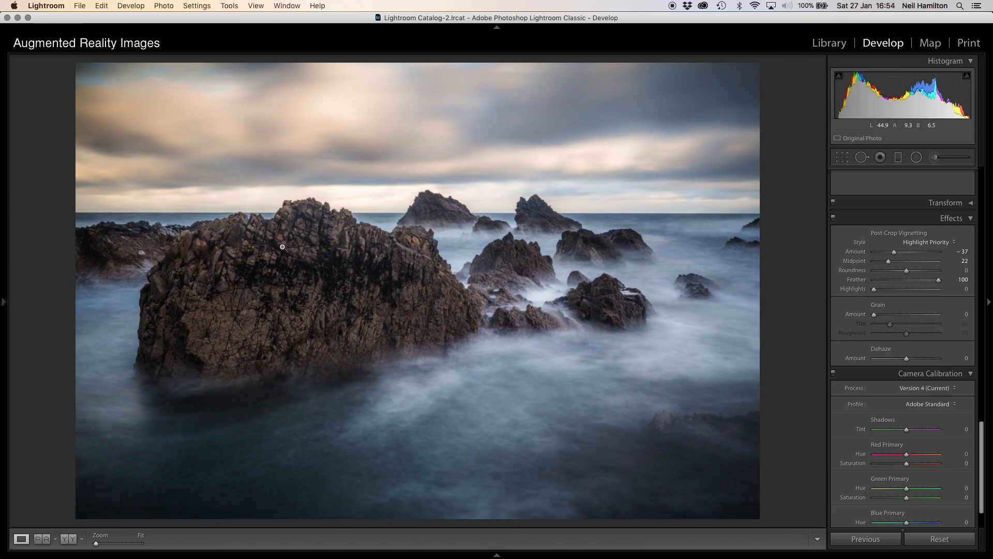
{"action": "left_click", "coordinate": [938, 405]}
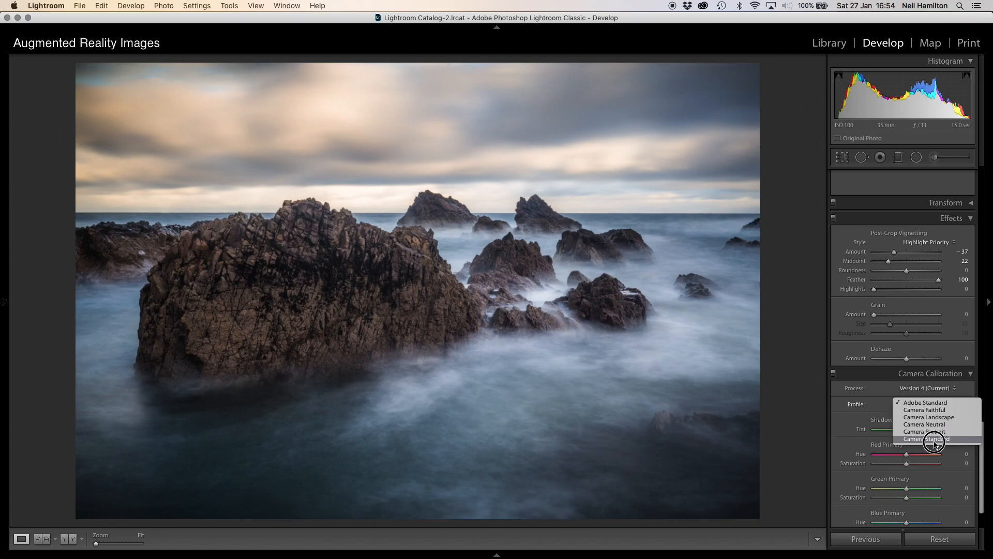
{"action": "left_click", "coordinate": [936, 443]}
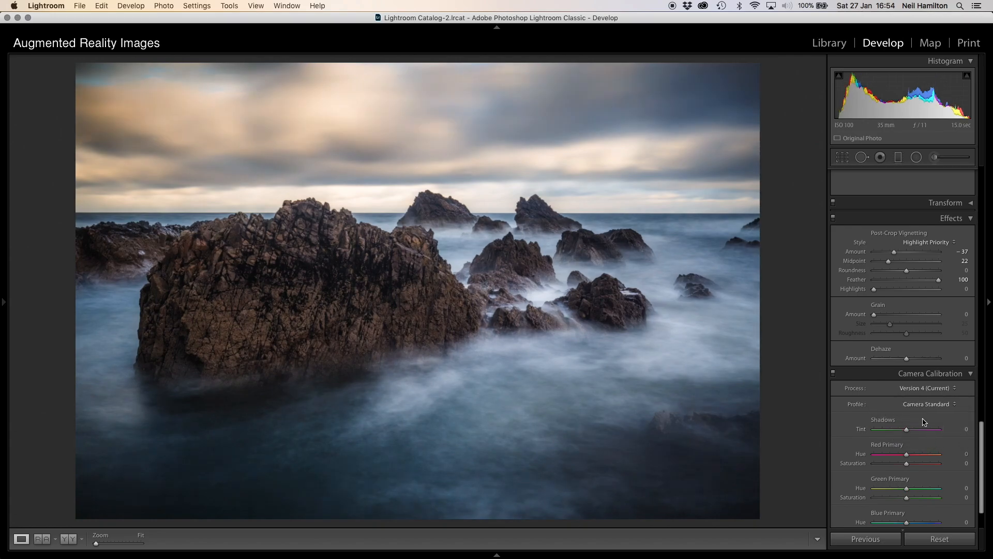
- Add a graduated filter from the upper sky to below the horizon with Temp −5, Tint 11, Exposure −0.18 and Saturation 0
{"action": "scroll", "coordinate": [918, 363], "scroll_direction": "up", "scroll_amount": 10}
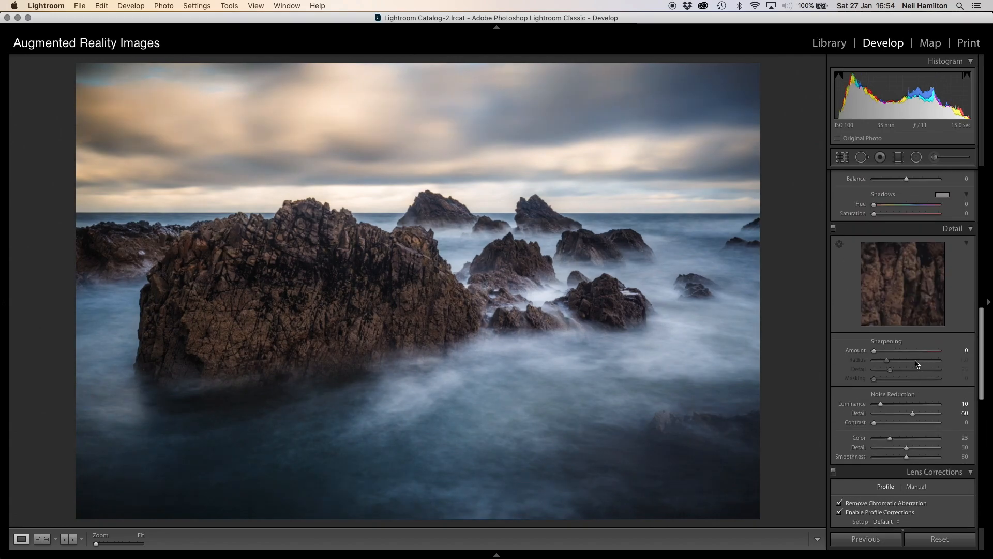
{"action": "scroll", "coordinate": [839, 271], "scroll_direction": "up", "scroll_amount": 8}
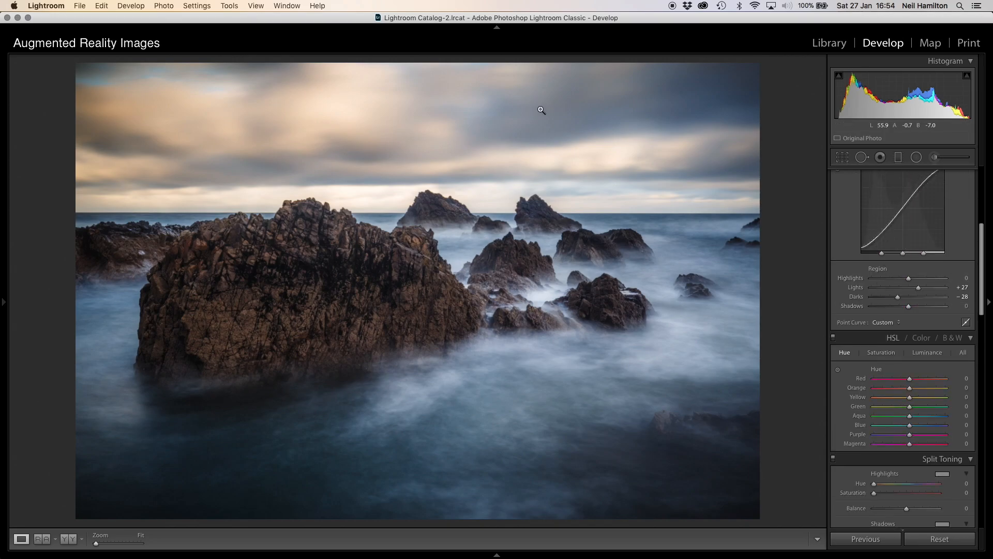
{"action": "left_click", "coordinate": [897, 158]}
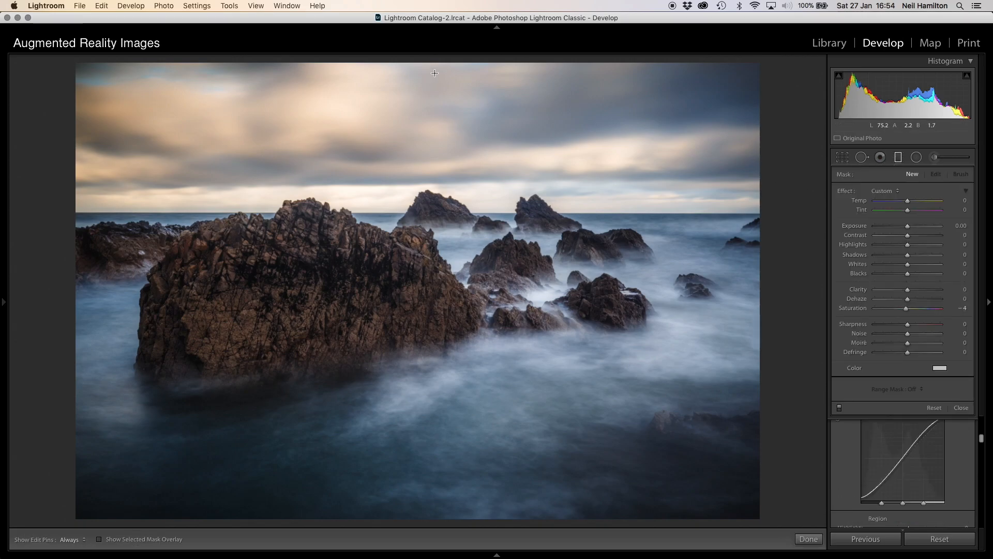
{"action": "left_click_drag", "start_coordinate": [447, 82], "coordinate": [474, 296]}
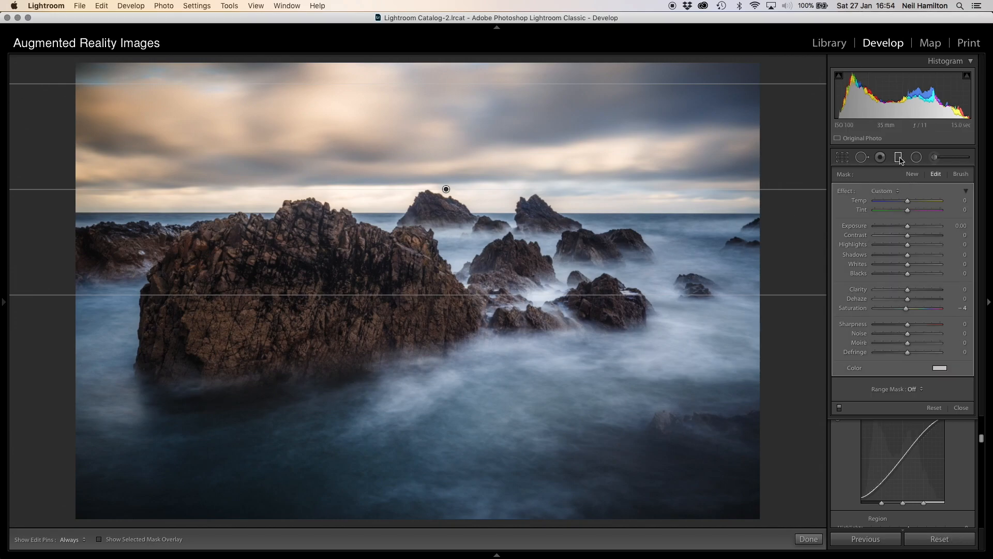
{"action": "left_click_drag", "start_coordinate": [908, 210], "coordinate": [906, 202]}
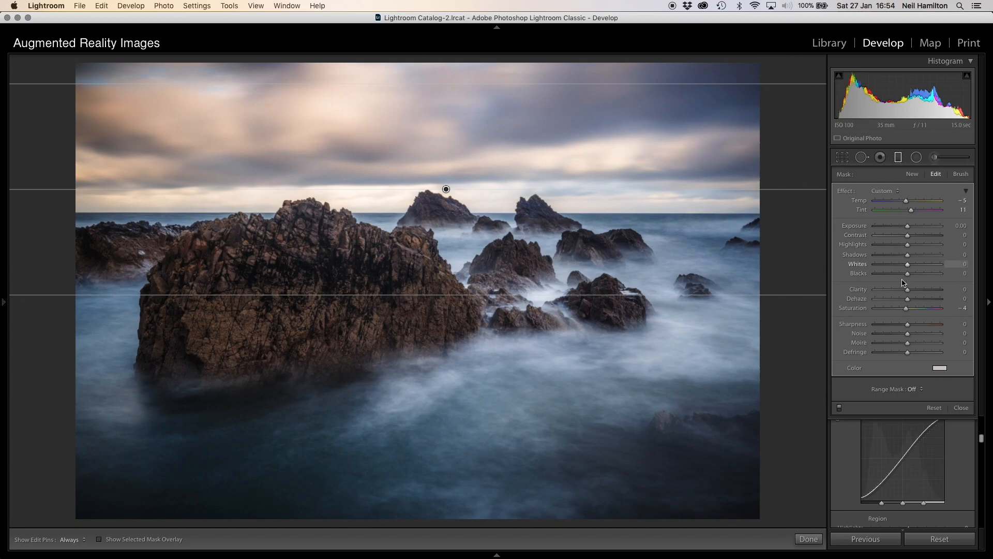
{"action": "double_click", "coordinate": [905, 307]}
{"action": "left_click_drag", "start_coordinate": [907, 226], "coordinate": [906, 226]}
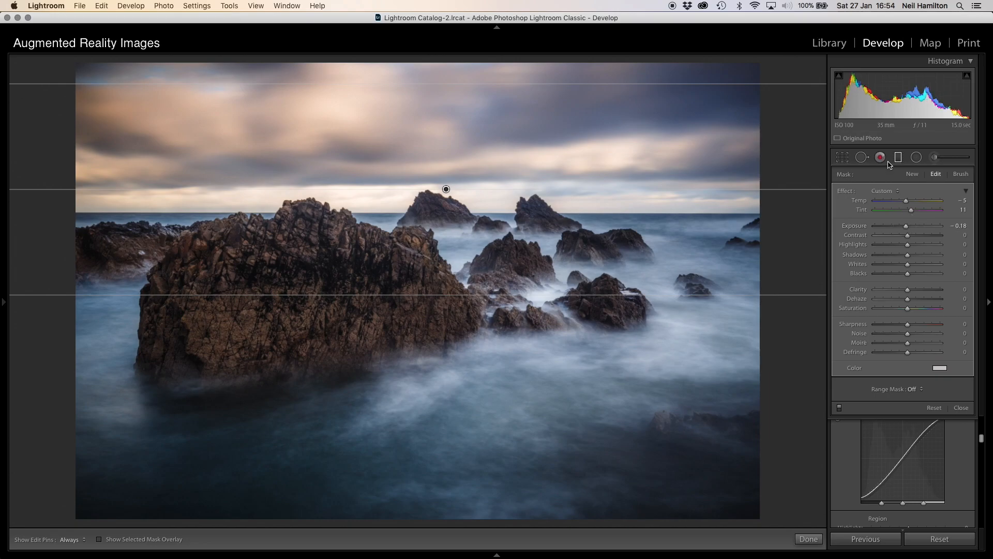
{"action": "left_click", "coordinate": [899, 162]}
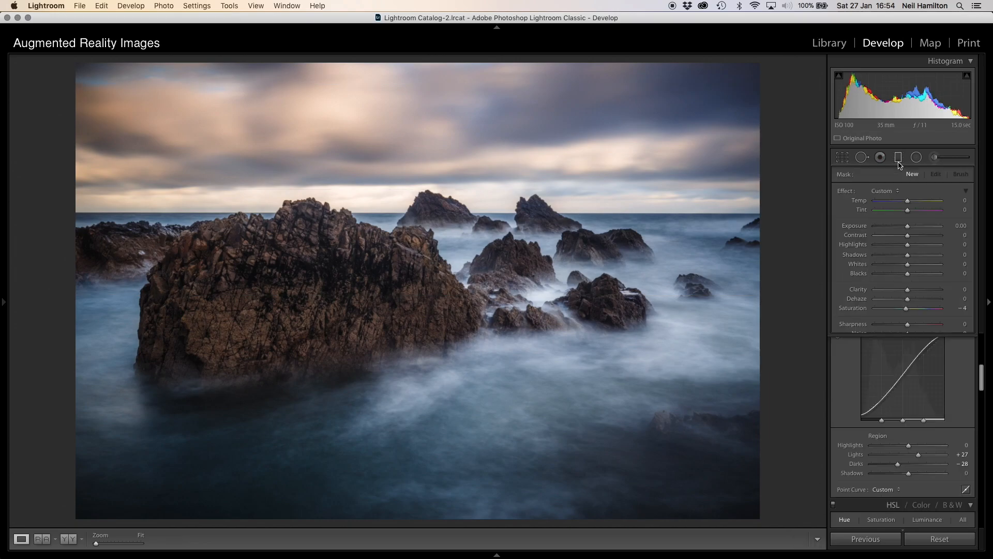
- Heal two dust spots in the dark right-hand sky at sizes 30 and 11, and one in the upper middle sky at size 36
{"action": "left_click_drag", "start_coordinate": [704, 104], "coordinate": [397, 171]}
{"action": "left_click", "coordinate": [861, 157]}
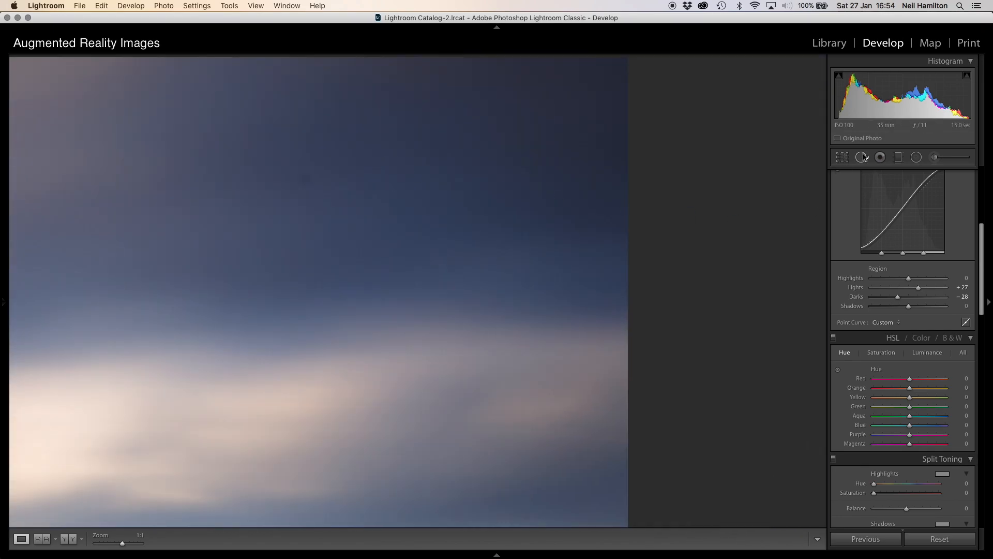
{"action": "left_click", "coordinate": [305, 179]}
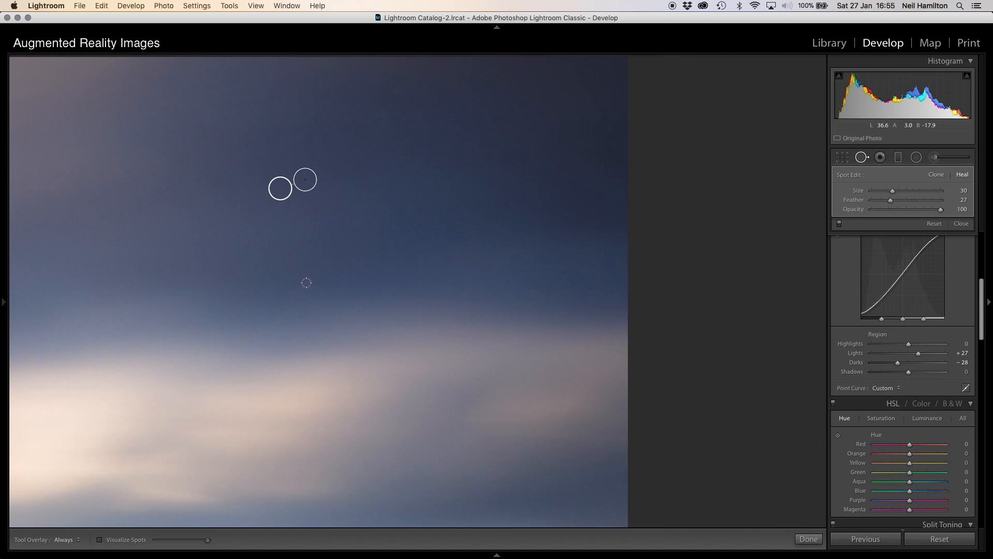
{"action": "left_click", "coordinate": [305, 283]}
{"action": "left_click_drag", "start_coordinate": [138, 236], "coordinate": [604, 328]}
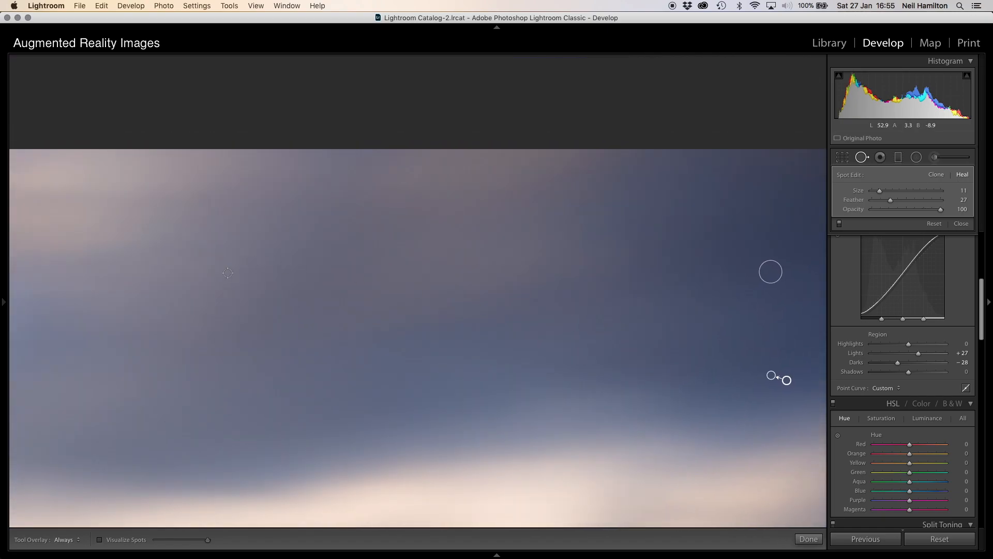
{"action": "left_click", "coordinate": [204, 251]}
- Inspect the rest of the sky, the large rock and the right-hand water at 1:1 for dust spots
{"action": "left_click_drag", "start_coordinate": [211, 351], "coordinate": [379, 242]}
{"action": "mouse_move", "coordinate": [238, 323]}
{"action": "left_mouse_down"}
{"action": "mouse_move", "coordinate": [305, 249]}
{"action": "mouse_move", "coordinate": [573, 287]}
{"action": "left_mouse_up"}
{"action": "left_click_drag", "start_coordinate": [265, 264], "coordinate": [562, 224]}
{"action": "mouse_move", "coordinate": [518, 266]}
{"action": "left_mouse_down"}
{"action": "mouse_move", "coordinate": [616, 305]}
{"action": "mouse_move", "coordinate": [693, 313]}
{"action": "left_mouse_up"}
{"action": "left_click_drag", "start_coordinate": [306, 328], "coordinate": [622, 399]}
{"action": "left_click_drag", "start_coordinate": [471, 414], "coordinate": [607, 352]}
{"action": "left_click_drag", "start_coordinate": [355, 386], "coordinate": [468, 170]}
{"action": "left_click_drag", "start_coordinate": [421, 440], "coordinate": [449, 223]}
{"action": "left_click_drag", "start_coordinate": [523, 311], "coordinate": [527, 213]}
{"action": "left_click_drag", "start_coordinate": [390, 216], "coordinate": [62, 199]}
{"action": "left_click_drag", "start_coordinate": [711, 308], "coordinate": [476, 259]}
{"action": "left_click_drag", "start_coordinate": [538, 270], "coordinate": [77, 170]}
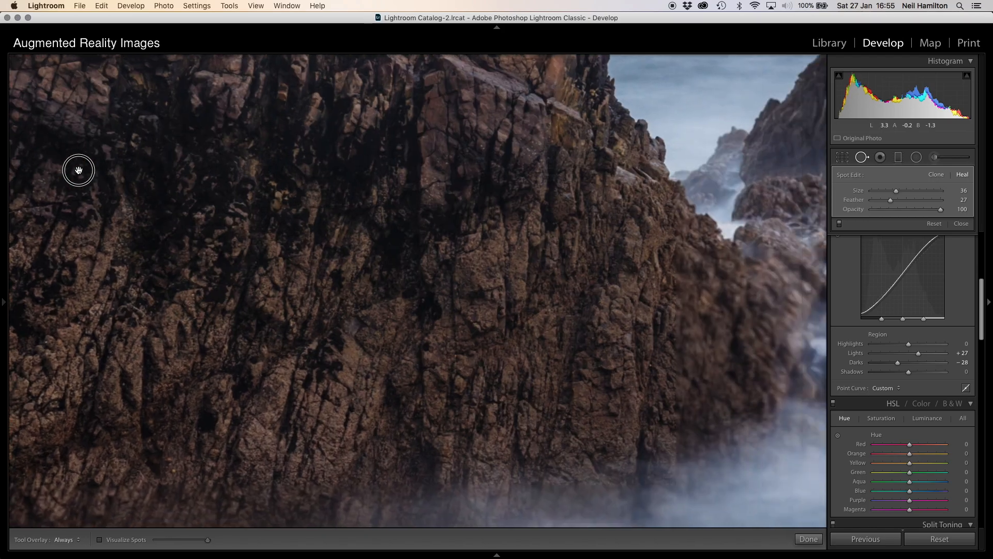
{"action": "left_click_drag", "start_coordinate": [357, 199], "coordinate": [188, 182]}
{"action": "left_click_drag", "start_coordinate": [461, 294], "coordinate": [339, 243]}
{"action": "left_click_drag", "start_coordinate": [311, 355], "coordinate": [614, 207]}
{"action": "left_click_drag", "start_coordinate": [253, 284], "coordinate": [31, 222]}
{"action": "left_click_drag", "start_coordinate": [267, 269], "coordinate": [12, 364]}
{"action": "left_click_drag", "start_coordinate": [374, 241], "coordinate": [265, 343]}
{"action": "left_click_drag", "start_coordinate": [484, 372], "coordinate": [111, 331]}
{"action": "left_click_drag", "start_coordinate": [493, 332], "coordinate": [308, 164]}
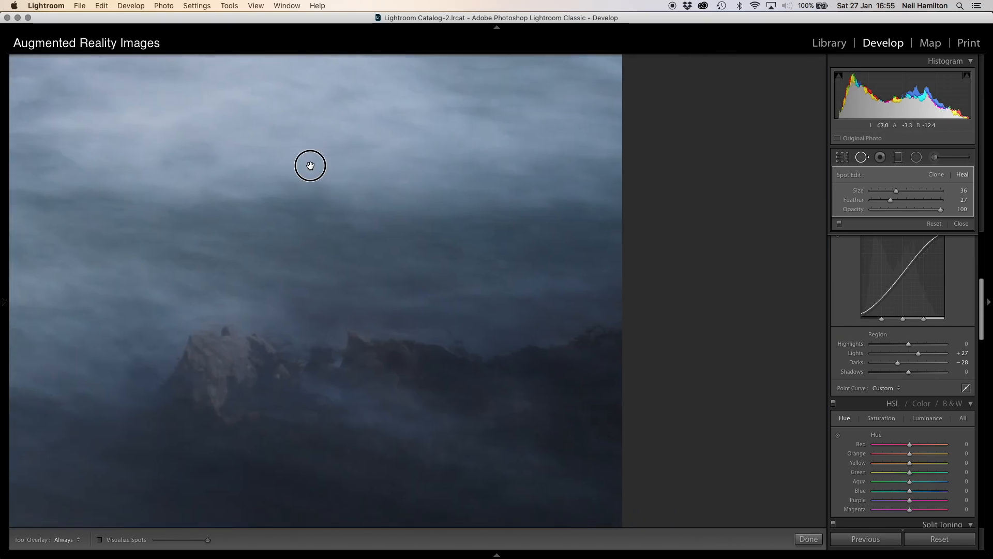
- Check the foreground water along the photo's lower edge at 1:1 and heal the spot near its middle
{"action": "left_click_drag", "start_coordinate": [211, 333], "coordinate": [190, 112]}
{"action": "left_click_drag", "start_coordinate": [162, 231], "coordinate": [317, 297]}
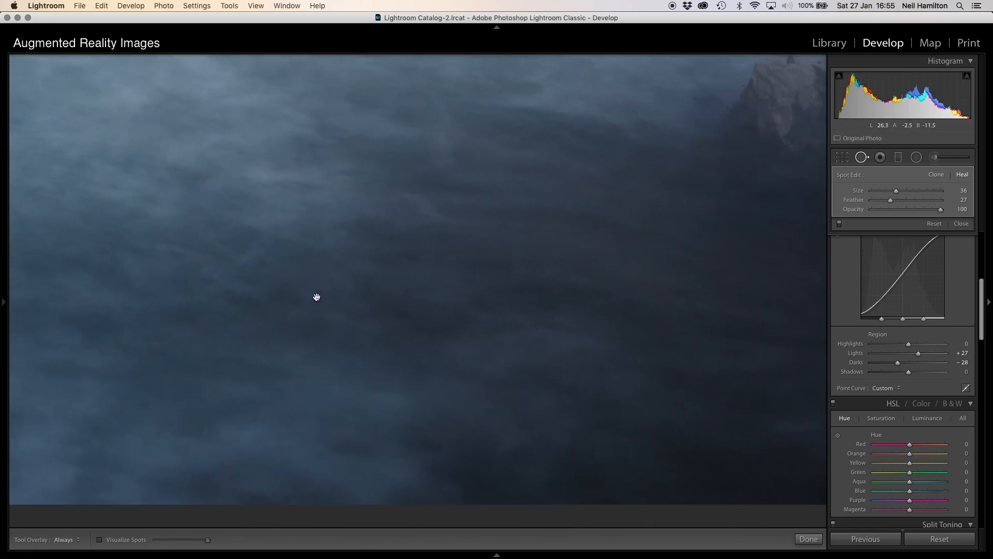
{"action": "left_click_drag", "start_coordinate": [185, 203], "coordinate": [526, 242]}
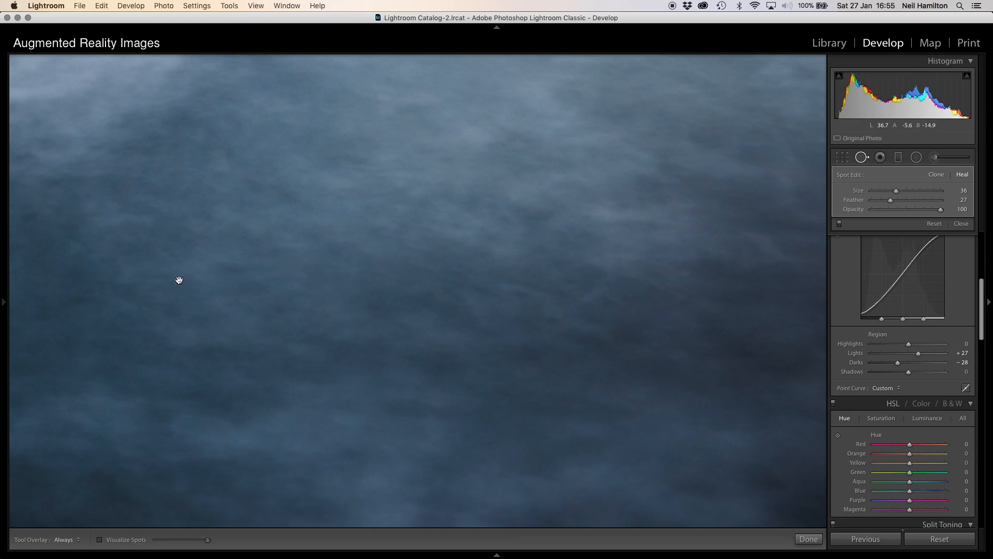
{"action": "left_click_drag", "start_coordinate": [161, 299], "coordinate": [467, 224]}
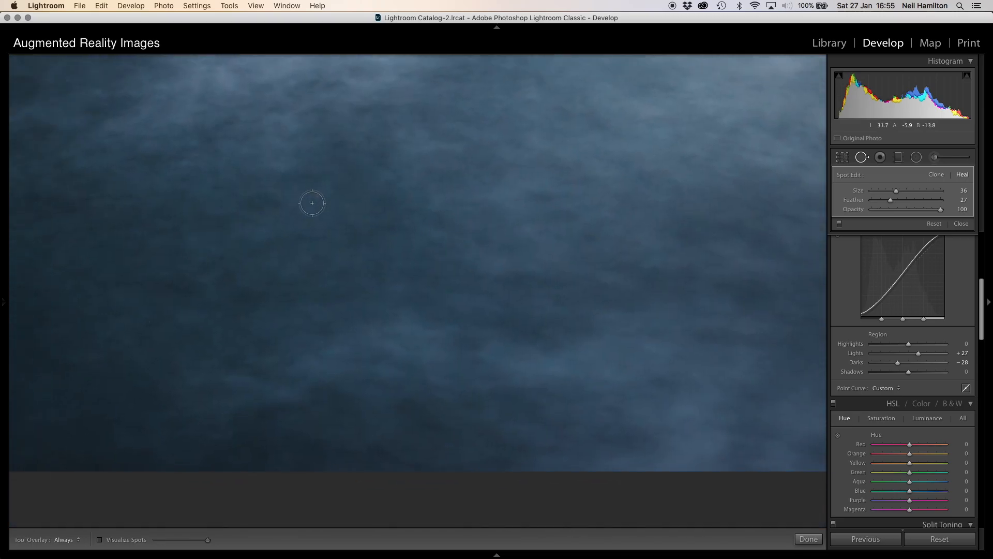
{"action": "left_click", "coordinate": [316, 197]}
- Check the water below the large rock and heal the small spot at its base with a size 8 brush
{"action": "left_click_drag", "start_coordinate": [130, 251], "coordinate": [494, 254]}
{"action": "left_click_drag", "start_coordinate": [315, 249], "coordinate": [591, 247]}
{"action": "left_click_drag", "start_coordinate": [431, 221], "coordinate": [627, 225]}
{"action": "left_click_drag", "start_coordinate": [295, 194], "coordinate": [409, 330]}
{"action": "left_click_drag", "start_coordinate": [401, 189], "coordinate": [150, 300]}
{"action": "left_click_drag", "start_coordinate": [677, 259], "coordinate": [303, 271]}
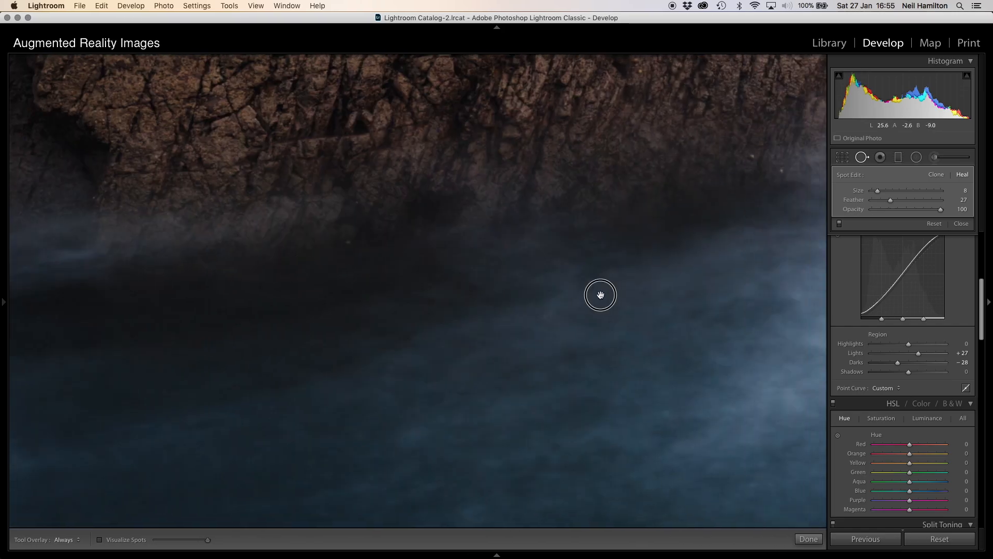
{"action": "left_click_drag", "start_coordinate": [602, 294], "coordinate": [578, 303]}
{"action": "left_click", "coordinate": [377, 281]}
- Examine the remaining water, smaller rocks and horizon at 1:1 for spots, and return to the full view with spot removal closed
{"action": "left_click_drag", "start_coordinate": [703, 259], "coordinate": [208, 306]}
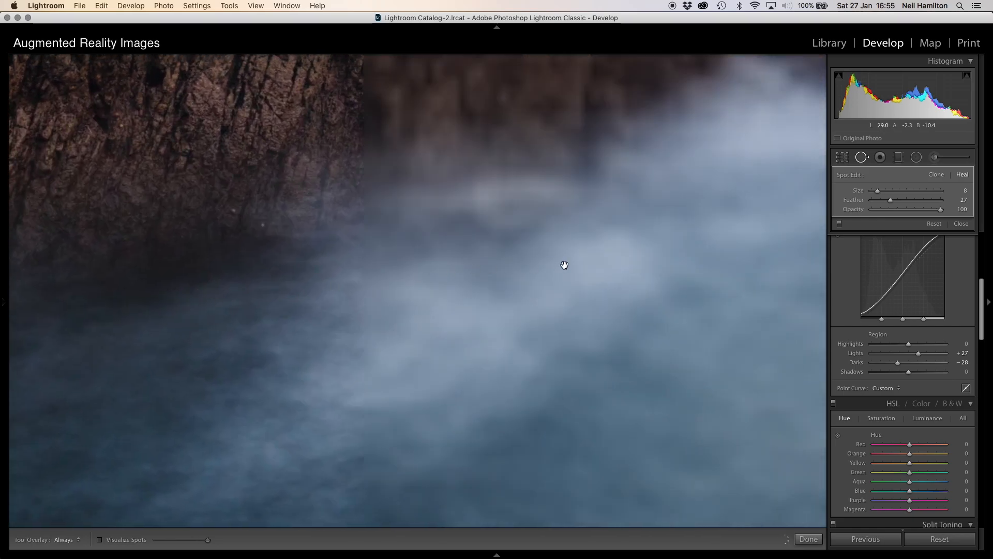
{"action": "left_click_drag", "start_coordinate": [638, 249], "coordinate": [274, 267]}
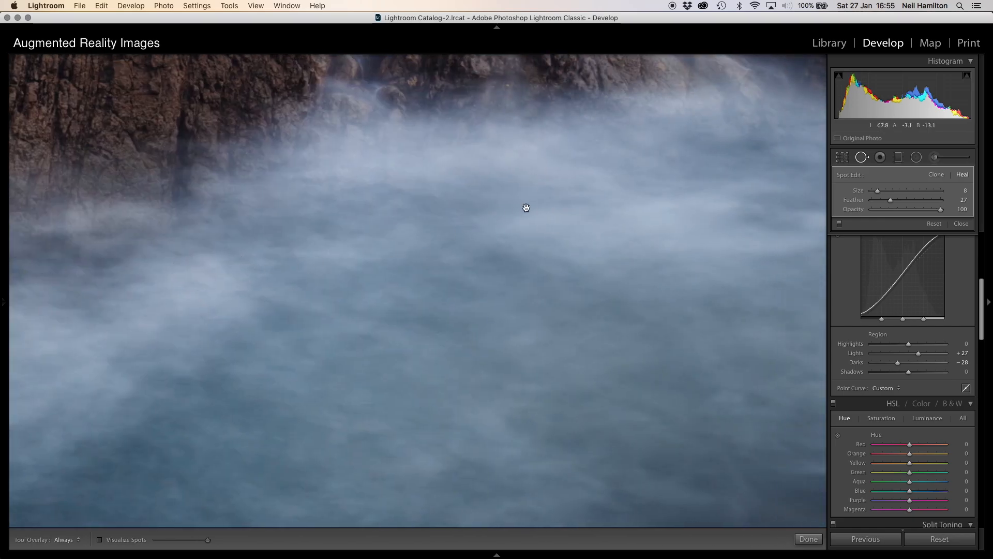
{"action": "left_click_drag", "start_coordinate": [523, 209], "coordinate": [313, 273]}
{"action": "left_click_drag", "start_coordinate": [472, 217], "coordinate": [475, 361]}
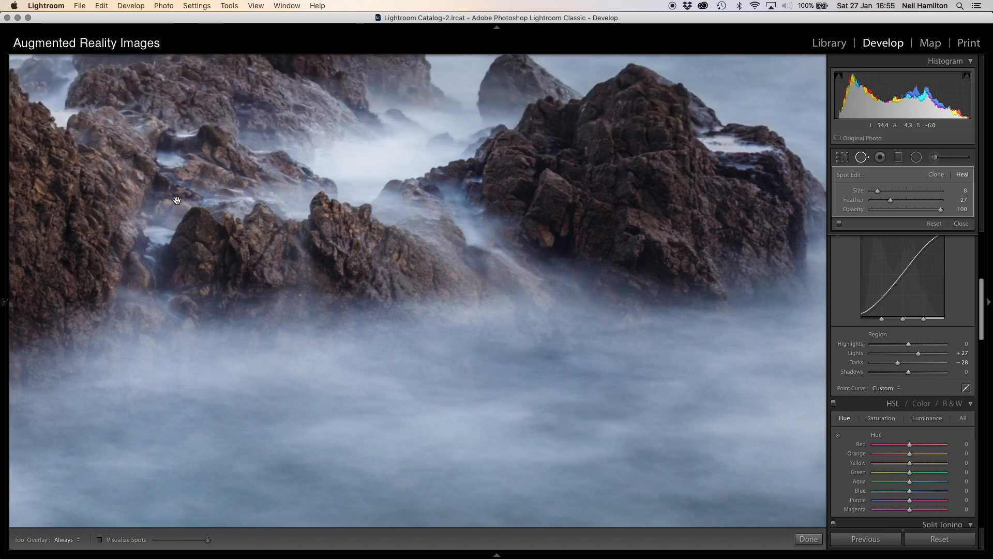
{"action": "left_click_drag", "start_coordinate": [178, 202], "coordinate": [315, 284]}
{"action": "left_click_drag", "start_coordinate": [277, 172], "coordinate": [317, 303]}
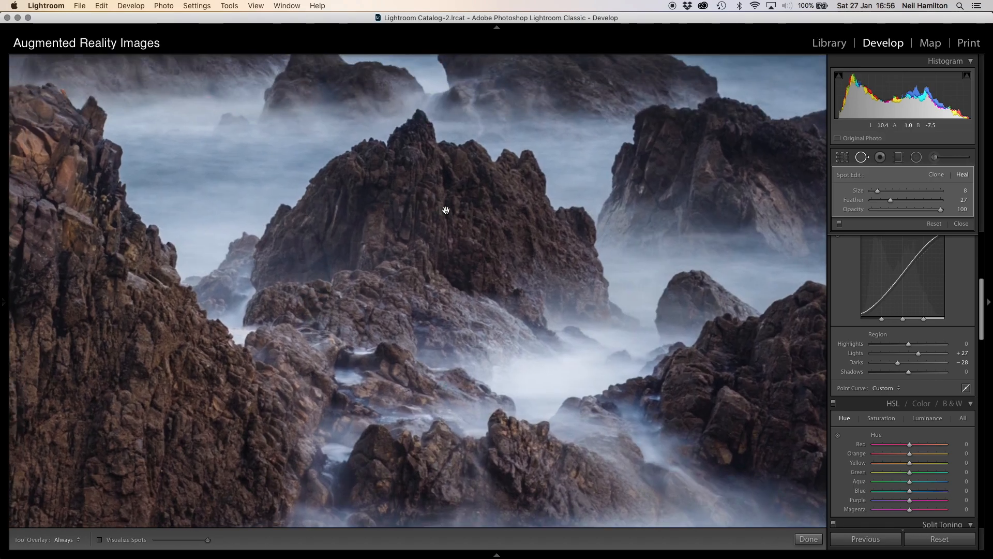
{"action": "left_click_drag", "start_coordinate": [228, 178], "coordinate": [382, 383]}
{"action": "left_click_drag", "start_coordinate": [204, 277], "coordinate": [438, 280]}
{"action": "left_click_drag", "start_coordinate": [235, 296], "coordinate": [536, 272]}
{"action": "left_click_drag", "start_coordinate": [213, 264], "coordinate": [542, 263]}
{"action": "left_click_drag", "start_coordinate": [359, 381], "coordinate": [448, 221]}
{"action": "mouse_move", "coordinate": [766, 248]}
{"action": "left_mouse_down"}
{"action": "mouse_move", "coordinate": [307, 281]}
{"action": "mouse_move", "coordinate": [1, 415]}
{"action": "left_mouse_up"}
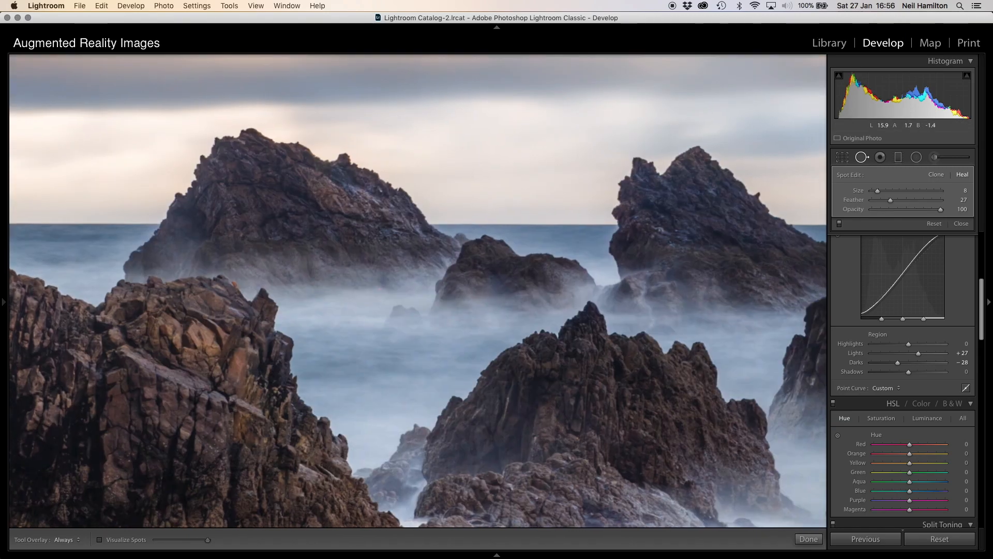
{"action": "left_click_drag", "start_coordinate": [368, 331], "coordinate": [49, 449]}
{"action": "left_click_drag", "start_coordinate": [337, 391], "coordinate": [113, 295]}
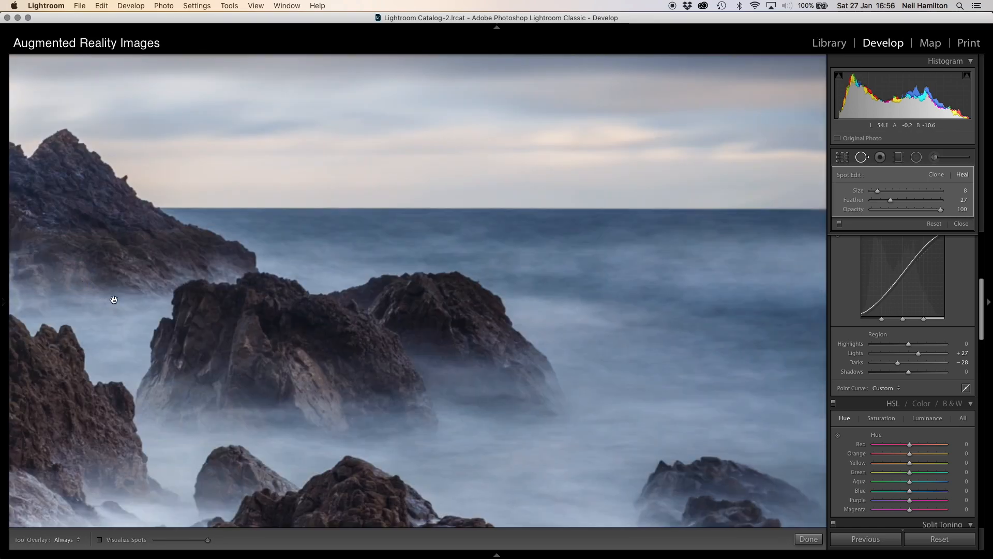
{"action": "left_click_drag", "start_coordinate": [381, 366], "coordinate": [288, 237]}
{"action": "left_click_drag", "start_coordinate": [334, 279], "coordinate": [319, 83]}
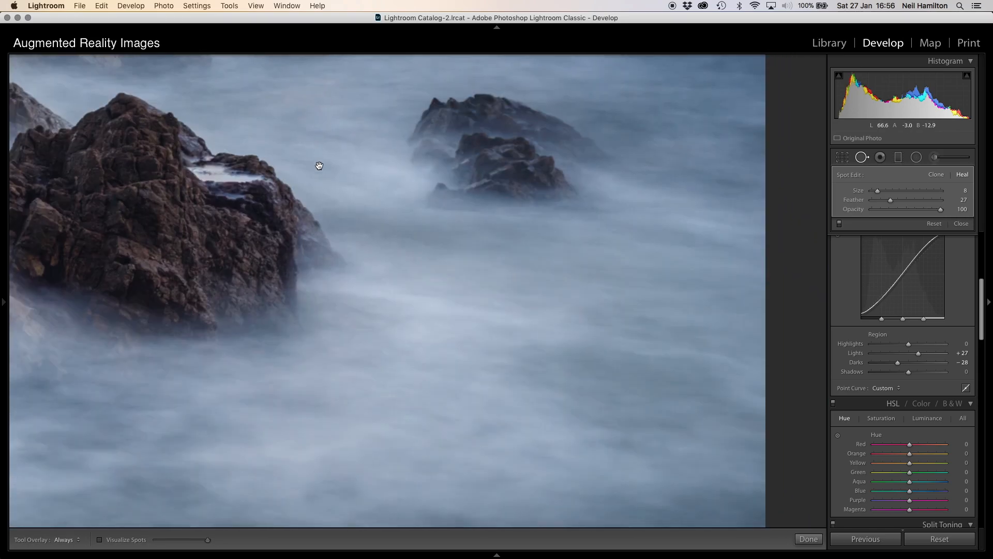
{"action": "left_click", "coordinate": [310, 252]}
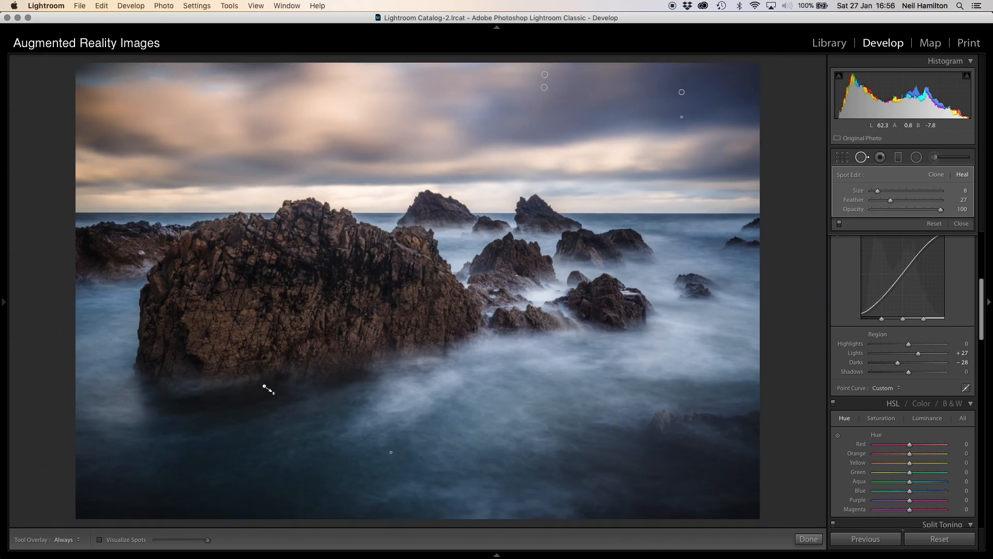
{"action": "key", "text": "q"}
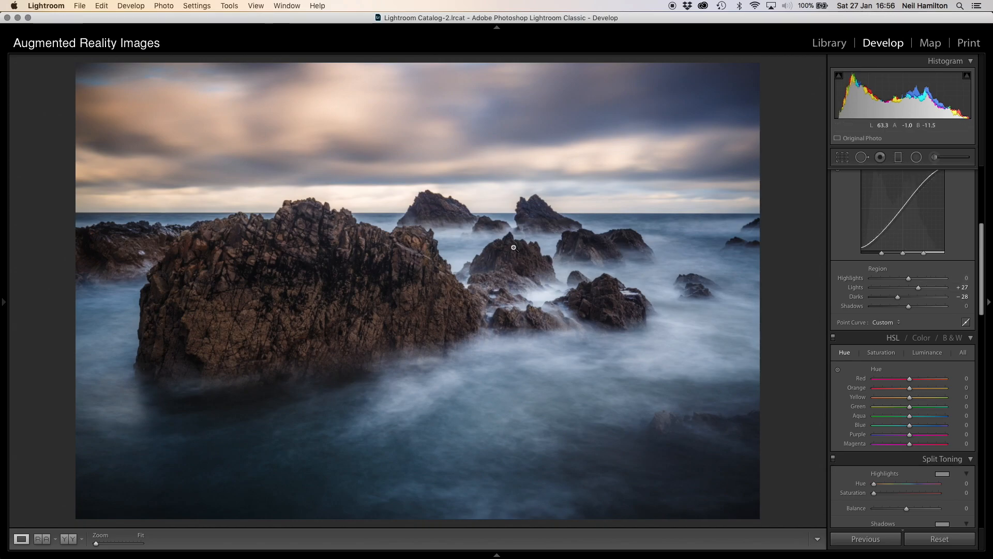
{"action": "scroll", "coordinate": [882, 326], "scroll_direction": "down", "scroll_amount": 10}
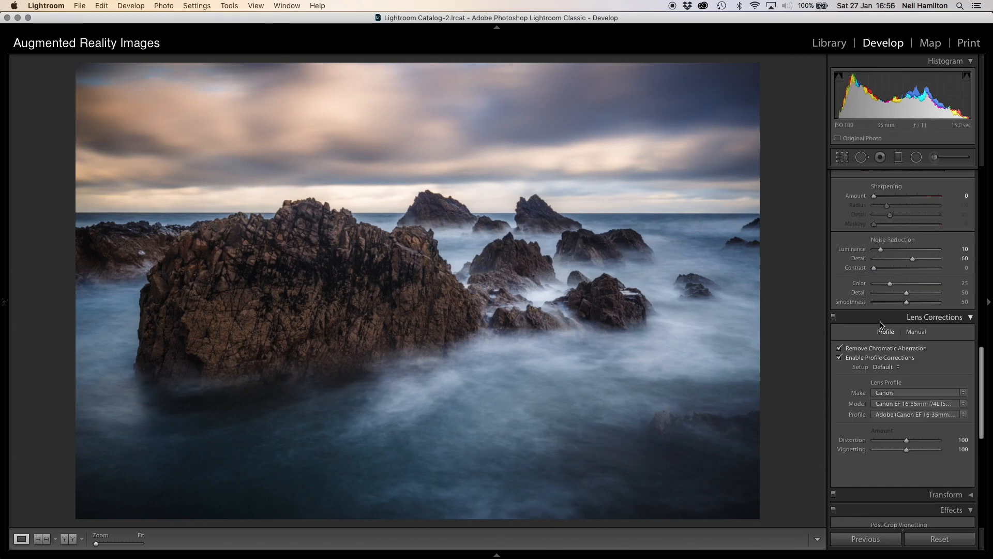
- Return to the Basic adjustments and open the edited seascape in Photoshop as a smart object
{"action": "scroll", "coordinate": [882, 326], "scroll_direction": "down", "scroll_amount": 3}
{"action": "scroll", "coordinate": [882, 326], "scroll_direction": "up", "scroll_amount": 15}
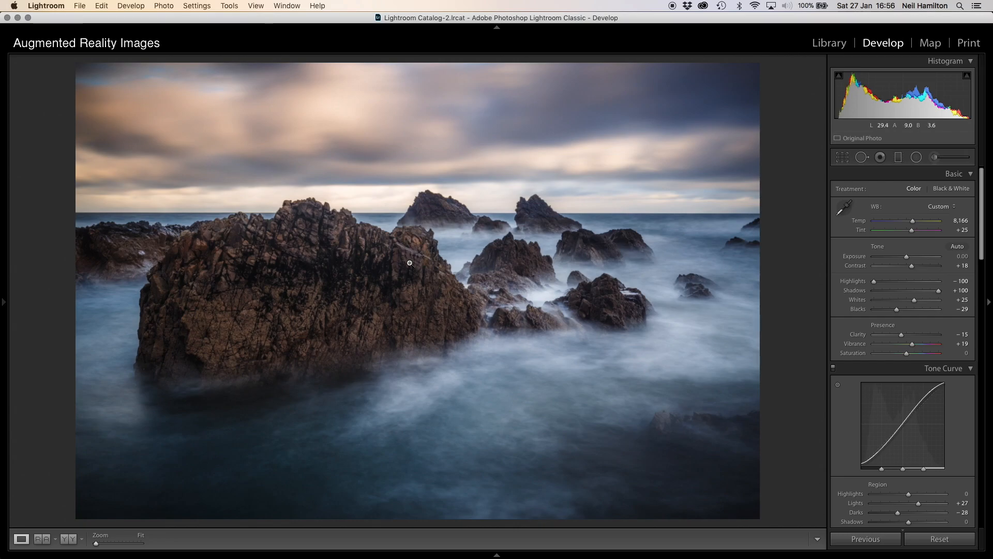
{"action": "right_click", "coordinate": [457, 197]}
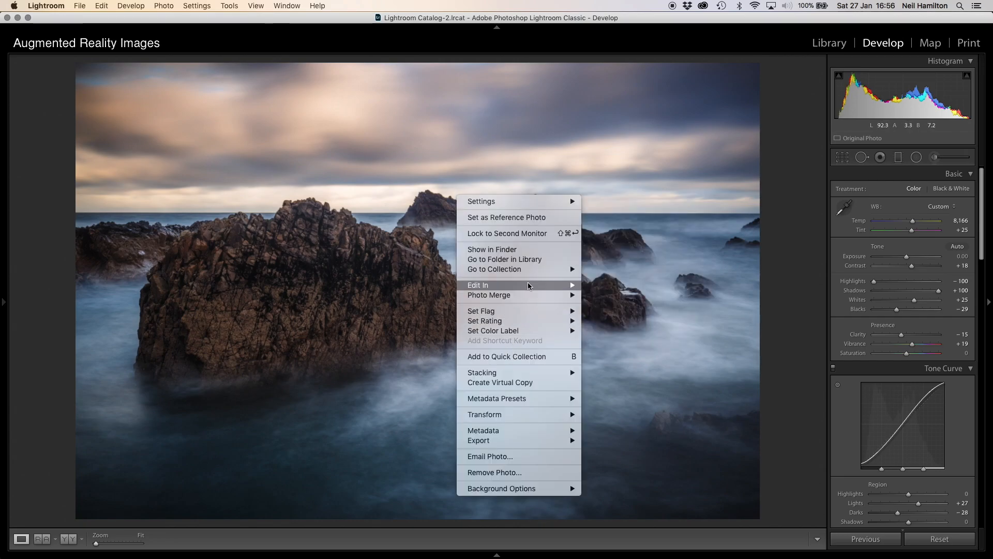
{"action": "mouse_move", "coordinate": [520, 285]}
{"action": "left_click", "coordinate": [693, 405]}
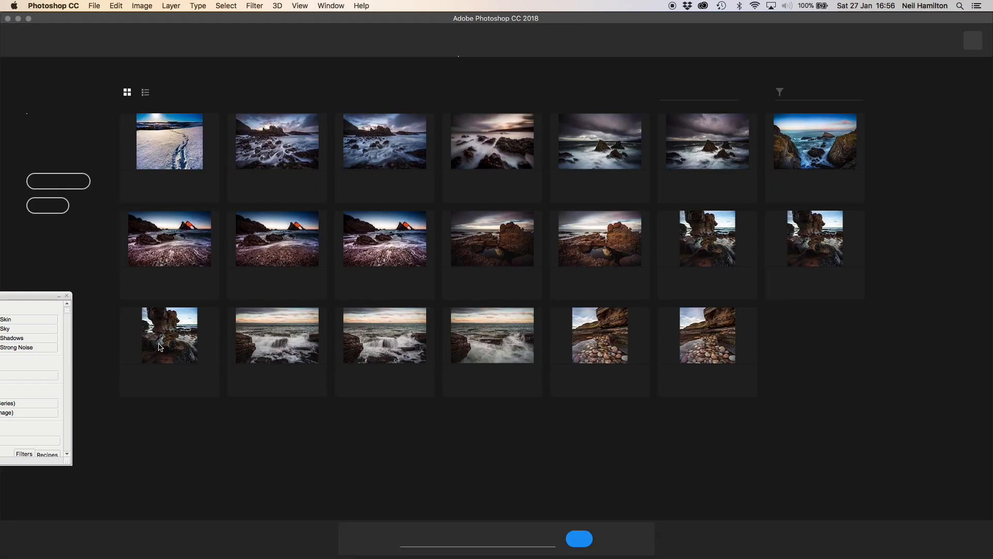
{"action": "left_click", "coordinate": [160, 347]}
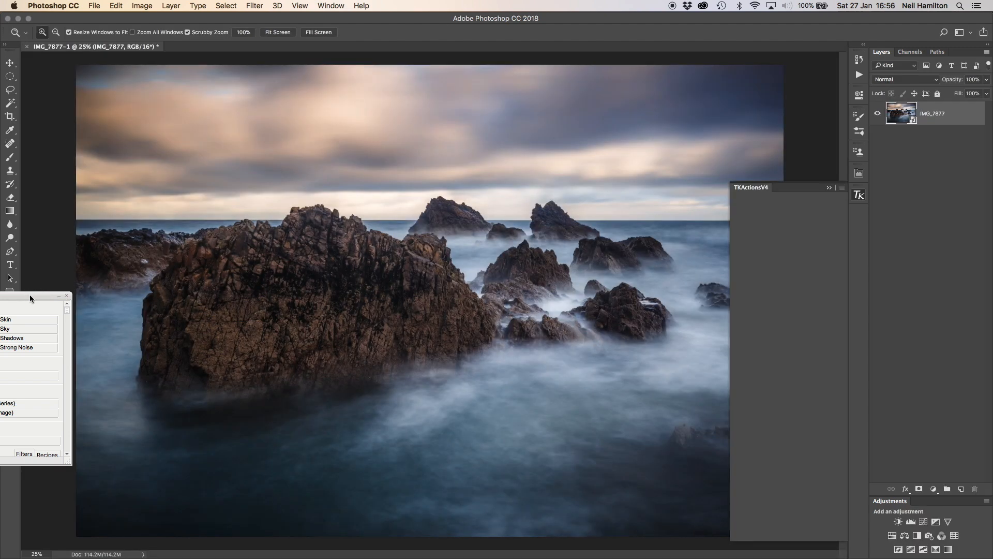
- Bring the Nik Selective Tool palette into view, look through its list of filters and move it back out of the way
{"action": "left_click_drag", "start_coordinate": [30, 298], "coordinate": [330, 266]}
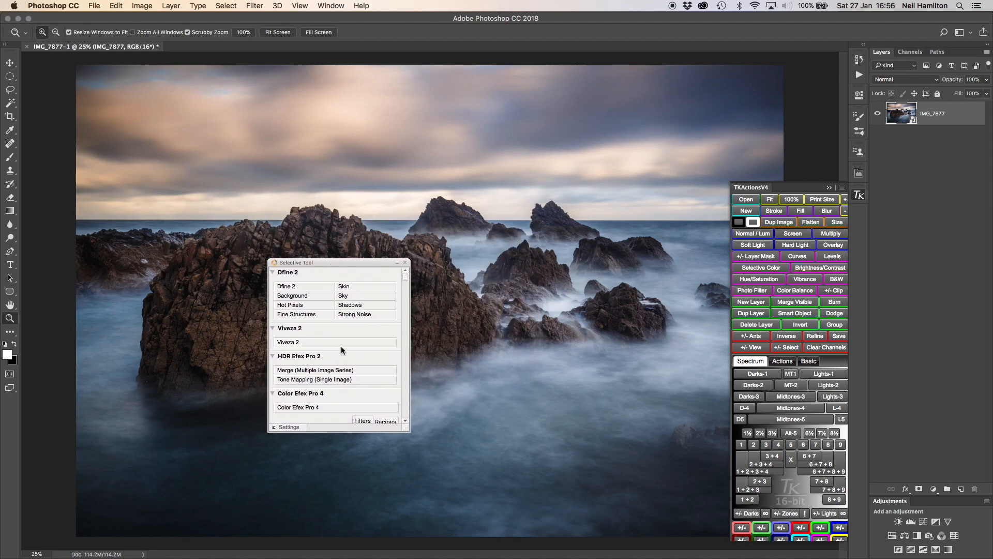
{"action": "left_click_drag", "start_coordinate": [405, 275], "coordinate": [399, 421]}
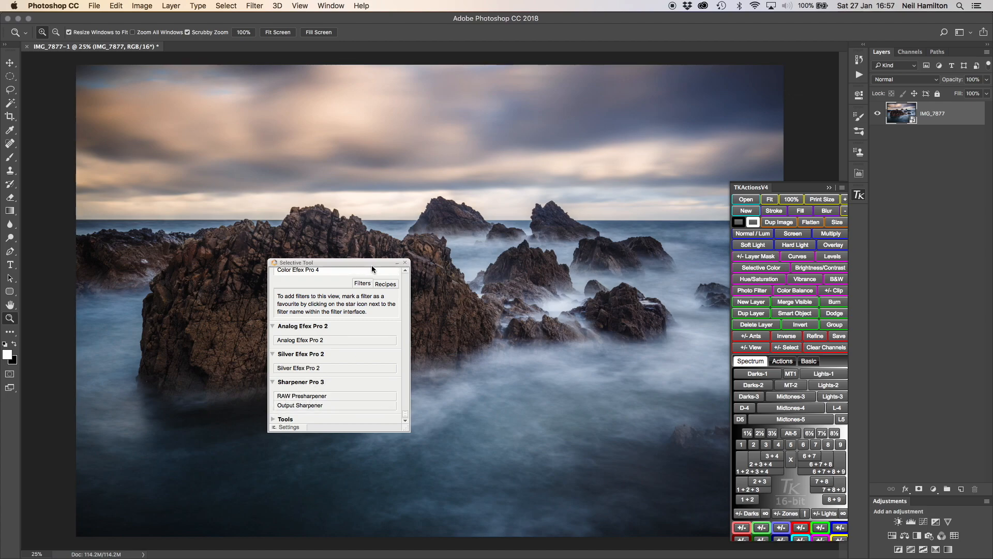
{"action": "left_click_drag", "start_coordinate": [373, 262], "coordinate": [8, 371]}
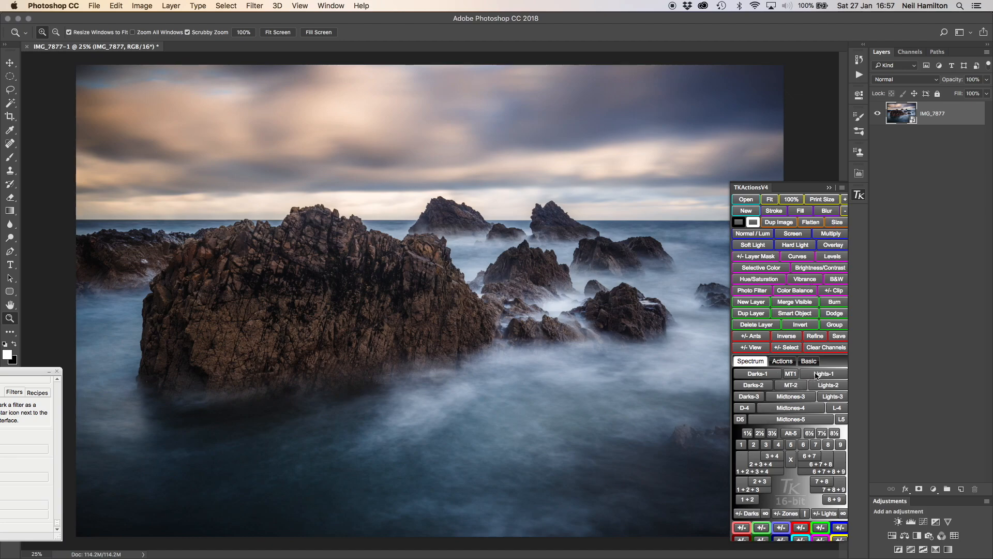
- Add a Curves layer masked by a Lights-1 luminosity selection and darken it with a point at input 161, output 128
{"action": "left_click", "coordinate": [834, 375]}
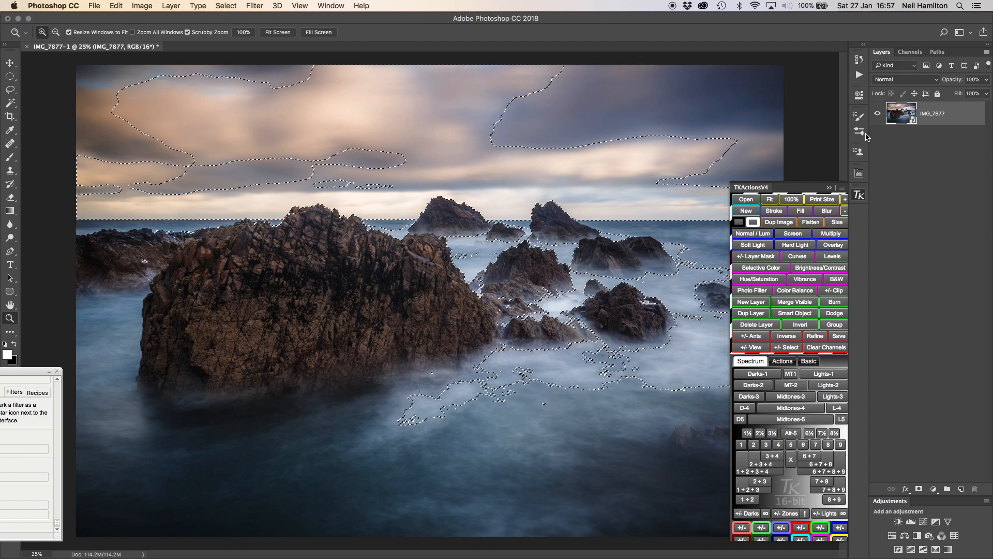
{"action": "left_click", "coordinate": [796, 257]}
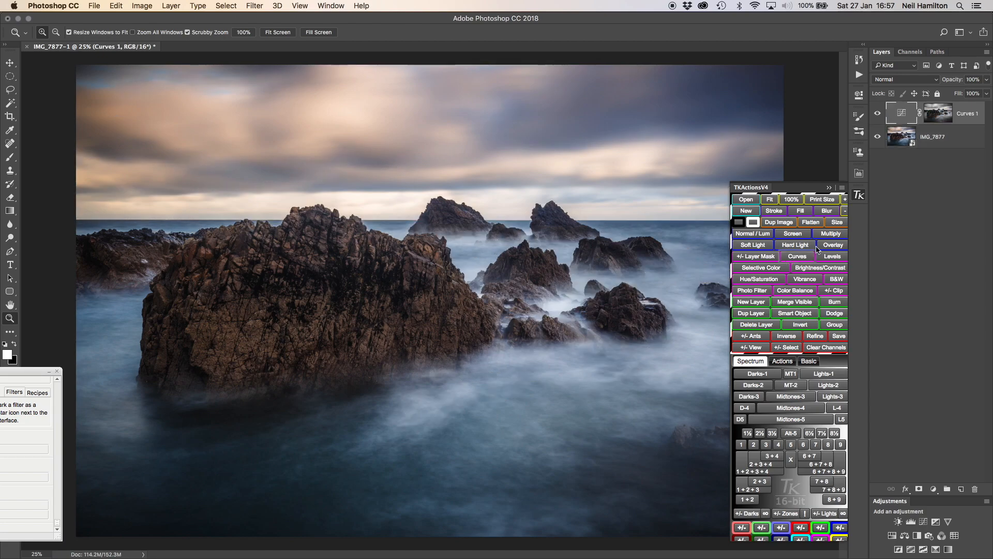
{"action": "double_click", "coordinate": [903, 117]}
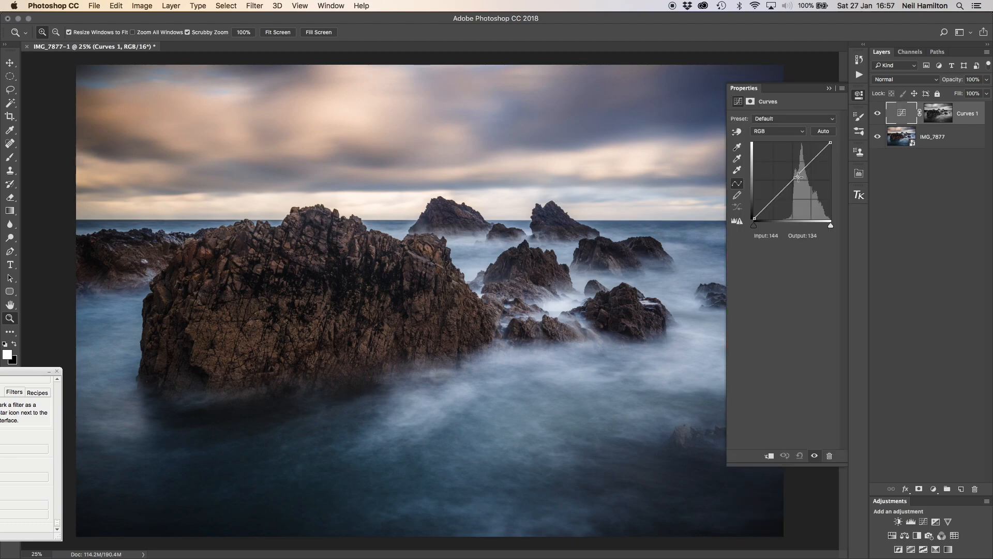
{"action": "left_click_drag", "start_coordinate": [798, 175], "coordinate": [802, 180]}
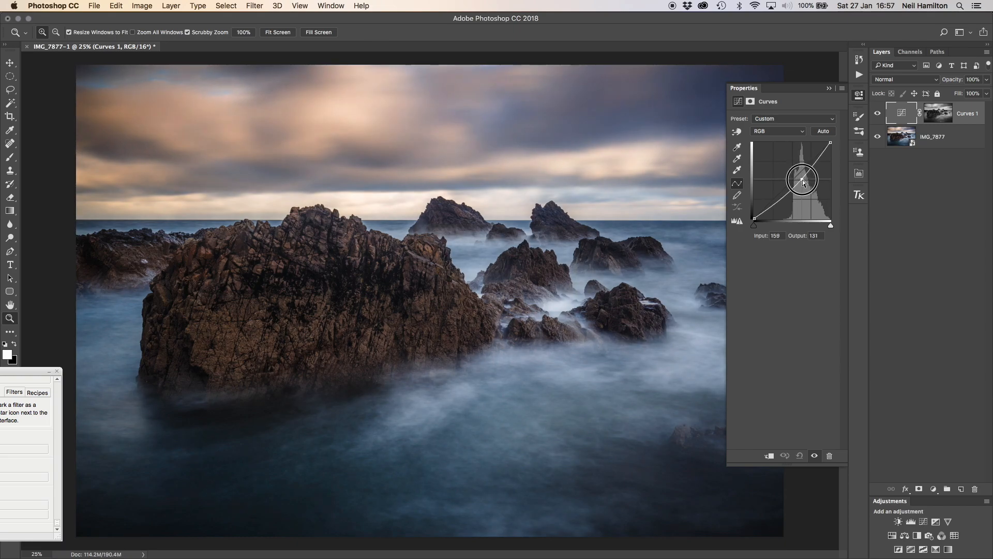
{"action": "left_click_drag", "start_coordinate": [803, 179], "coordinate": [802, 180]}
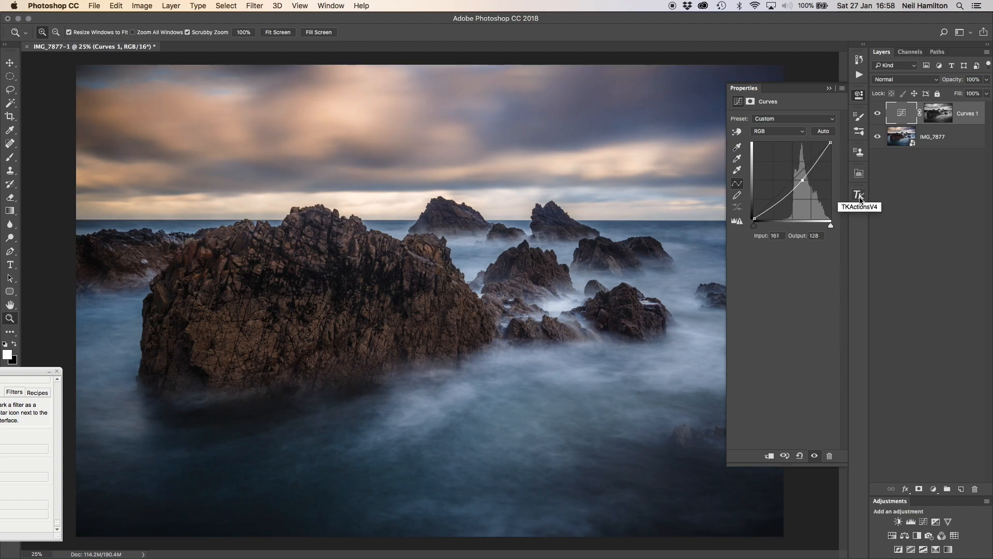
- Add a Curves layer through an MT-2 midtones selection and shape an S-curve with an upper point at input 137, output 165
{"action": "left_click", "coordinate": [859, 196]}
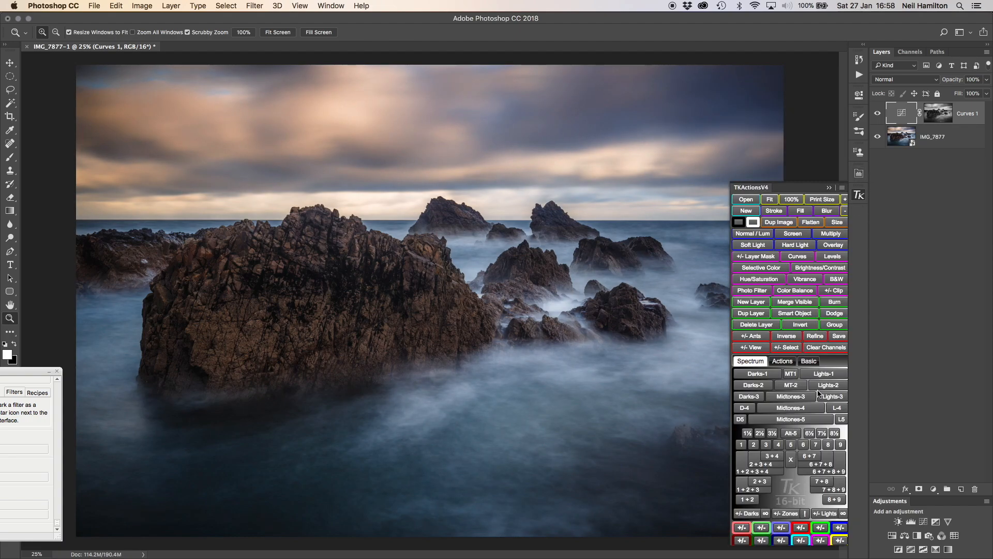
{"action": "left_click", "coordinate": [786, 386]}
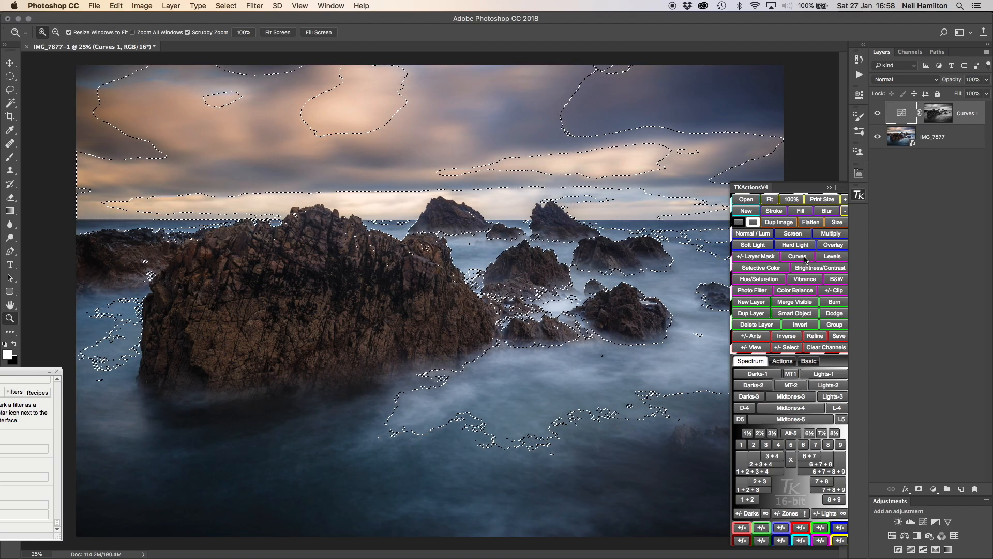
{"action": "left_click", "coordinate": [803, 258]}
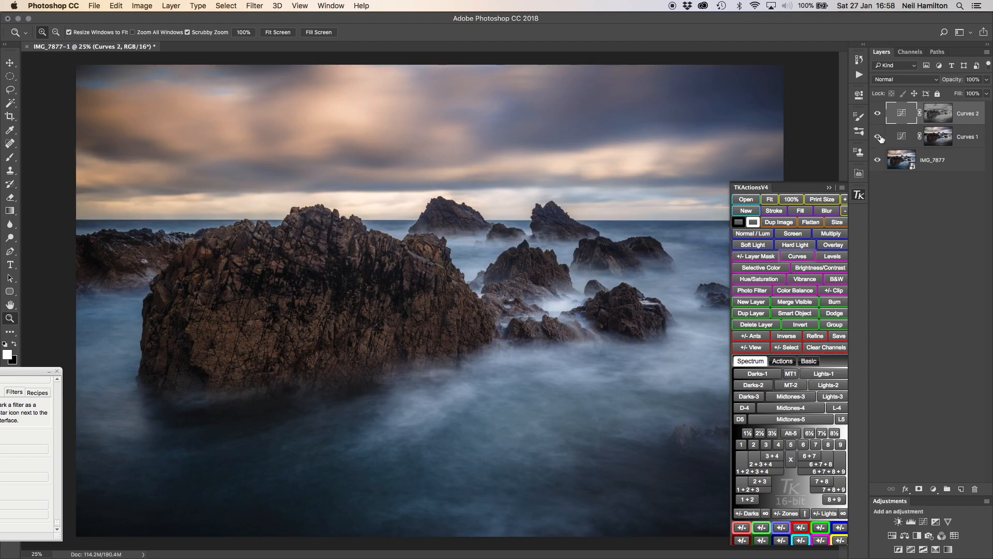
{"action": "double_click", "coordinate": [900, 116]}
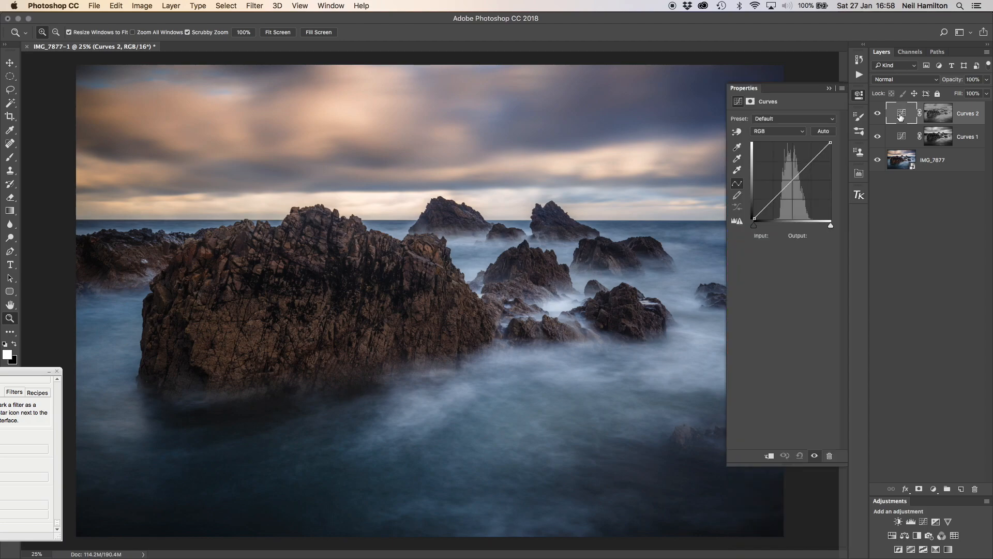
{"action": "left_click", "coordinate": [780, 193]}
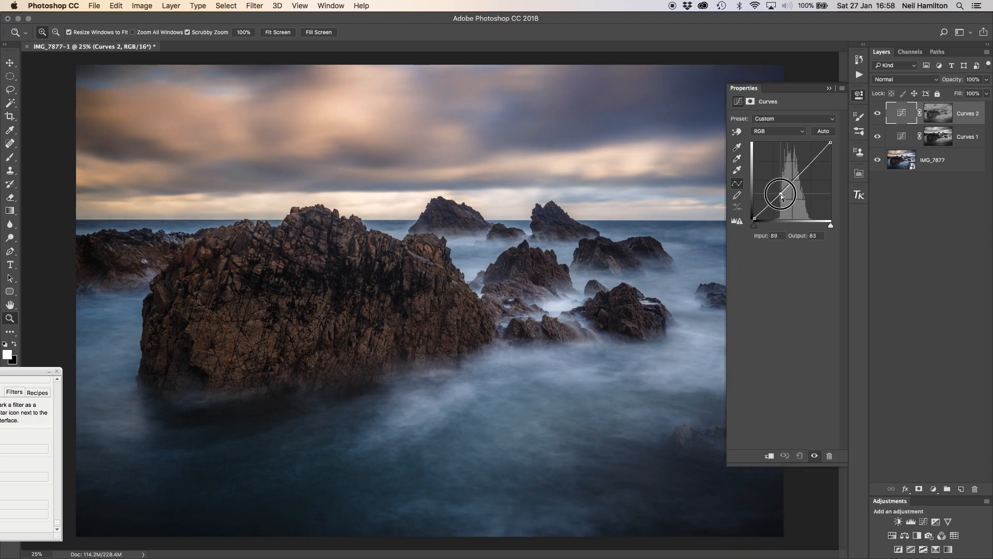
{"action": "left_click_drag", "start_coordinate": [780, 194], "coordinate": [795, 169]}
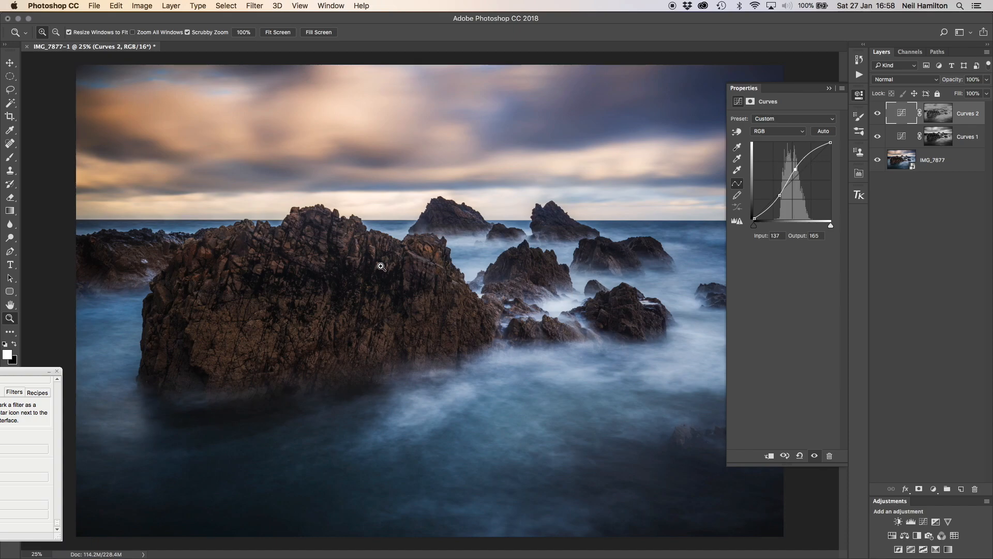
- Add a Levels layer through a Darks-1 selection, raise its black point slightly, and set midtones to 1.17 and white point to 237
{"action": "left_click", "coordinate": [858, 195]}
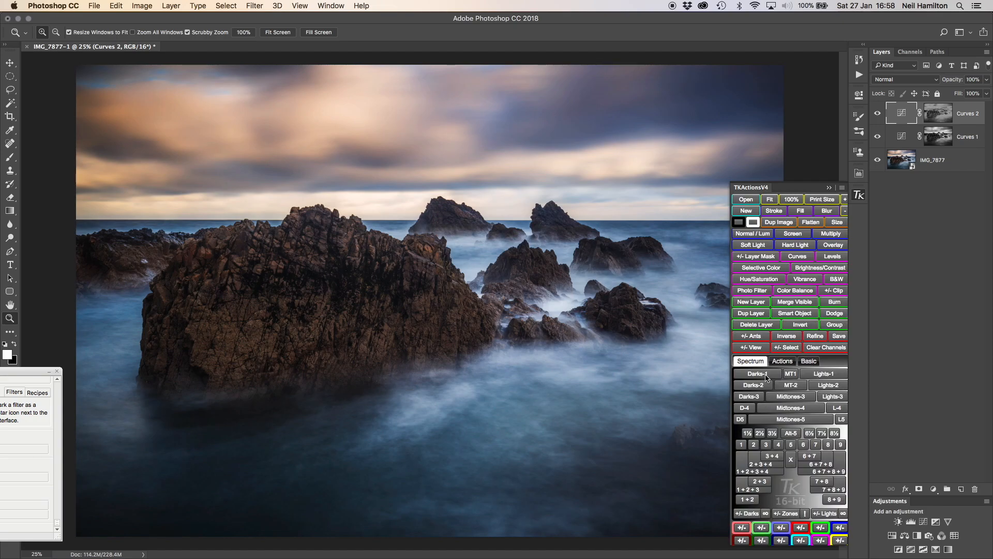
{"action": "left_click", "coordinate": [767, 377]}
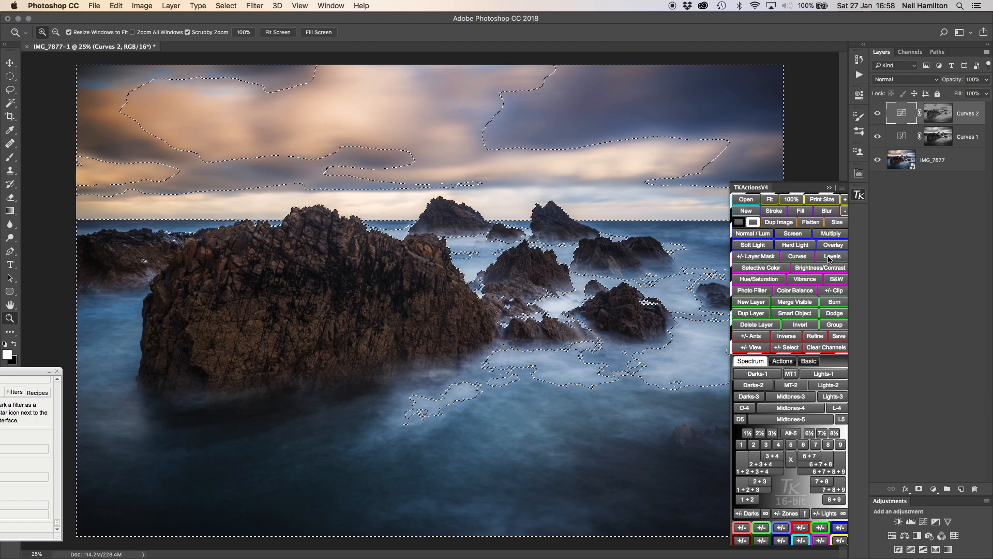
{"action": "left_click", "coordinate": [829, 258]}
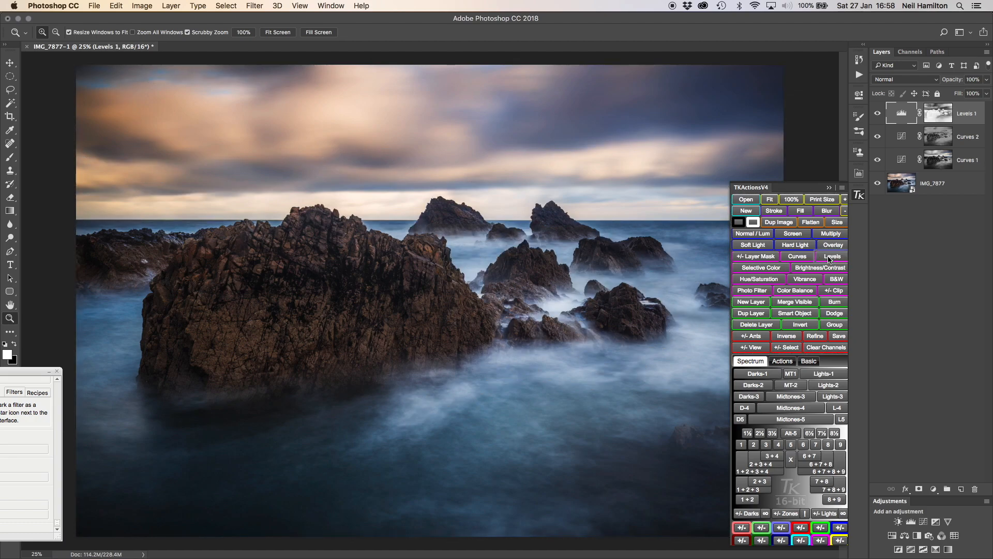
{"action": "double_click", "coordinate": [902, 113]}
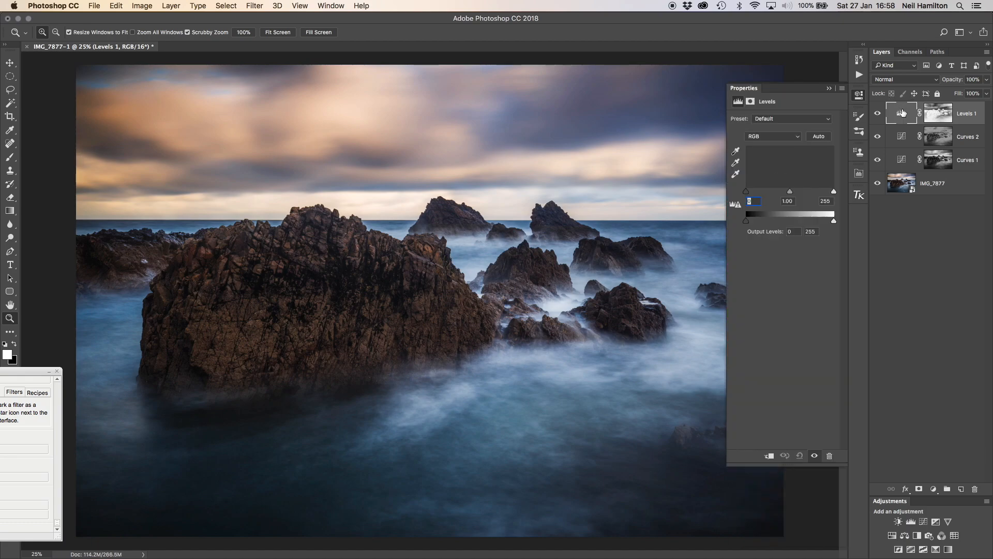
{"action": "left_click_drag", "start_coordinate": [748, 192], "coordinate": [749, 194]}
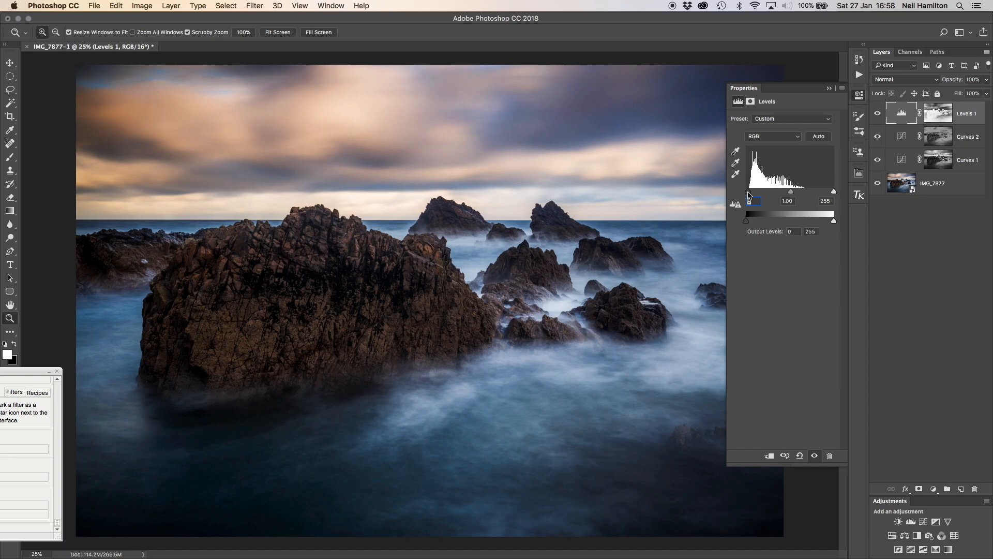
{"action": "left_click_drag", "start_coordinate": [790, 195], "coordinate": [828, 194]}
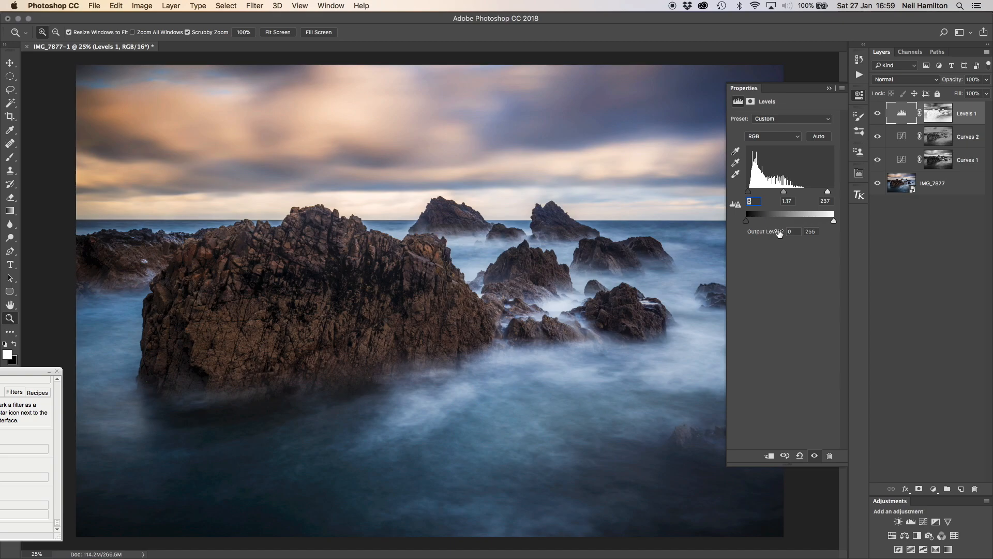
- Toggle the Levels layer's visibility repeatedly to compare the image with and without it, leaving it visible
{"action": "left_click", "coordinate": [878, 114]}
{"action": "left_click", "coordinate": [879, 114]}
{"action": "left_click", "coordinate": [878, 114]}
{"action": "left_click", "coordinate": [879, 114]}
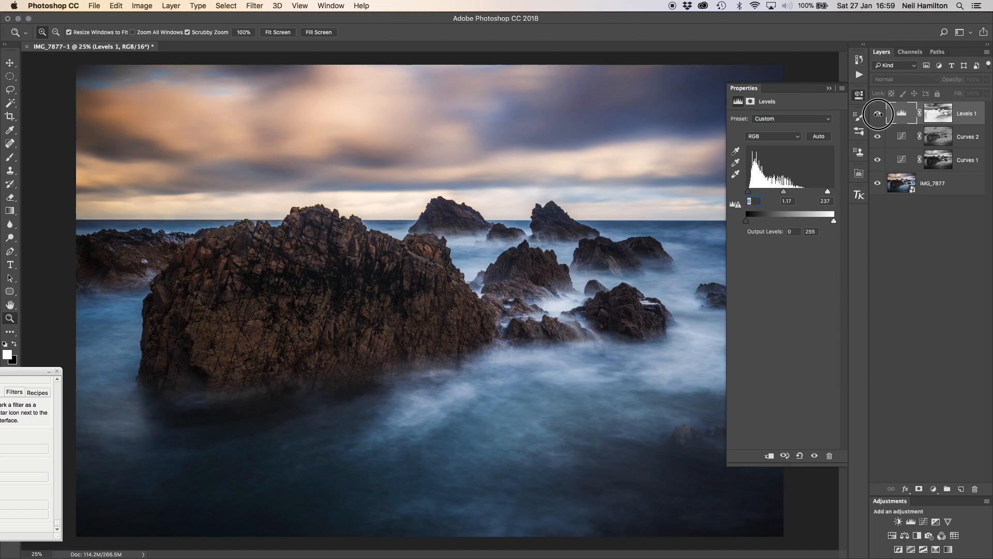
{"action": "left_click", "coordinate": [878, 114]}
{"action": "left_click", "coordinate": [878, 114]}
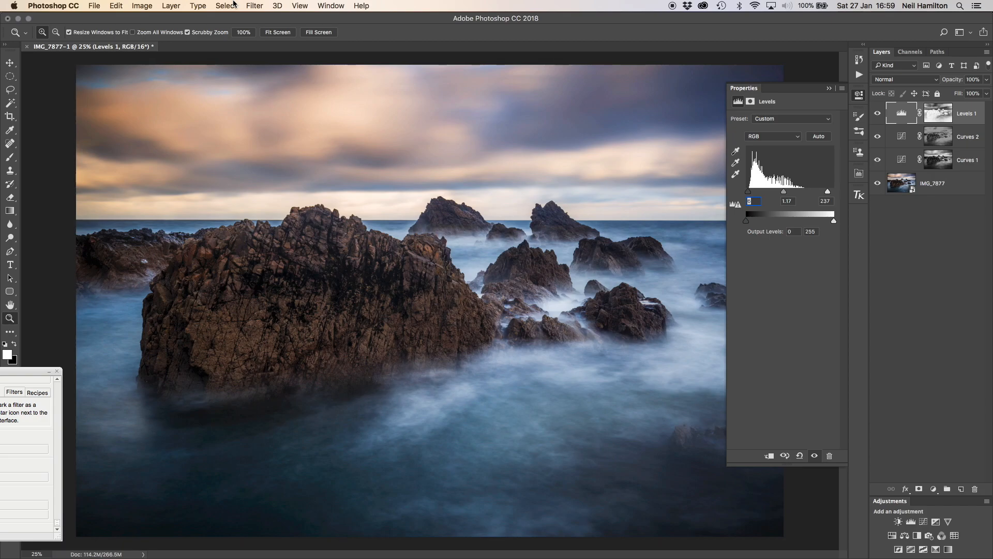
- Flatten the image with its Curves and Levels adjustments into a single layer
{"action": "left_click", "coordinate": [169, 6]}
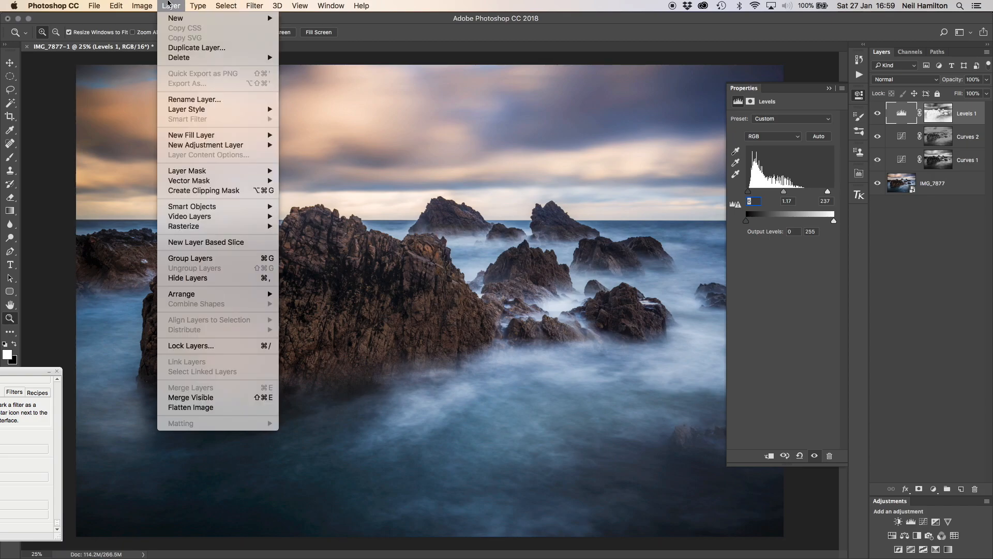
{"action": "left_click", "coordinate": [196, 407]}
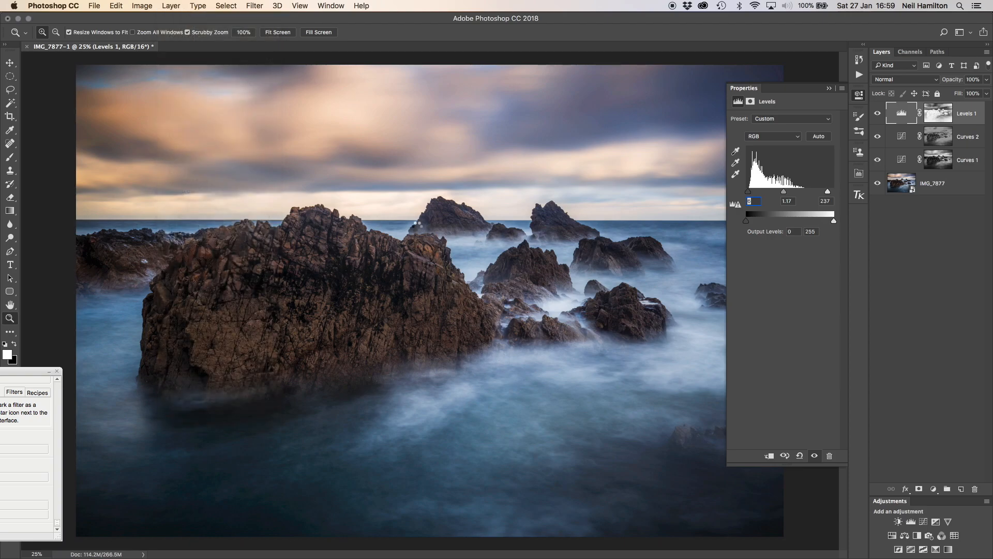
{"action": "left_click", "coordinate": [252, 6]}
{"action": "left_click", "coordinate": [253, 5]}
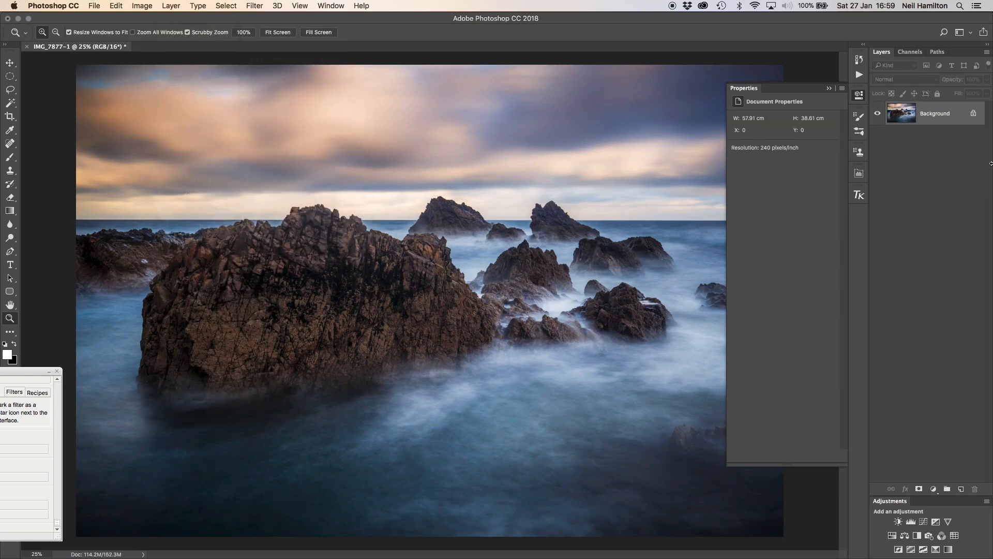
- Convert the flattened background to a smart object and duplicate that layer
{"action": "right_click", "coordinate": [939, 115]}
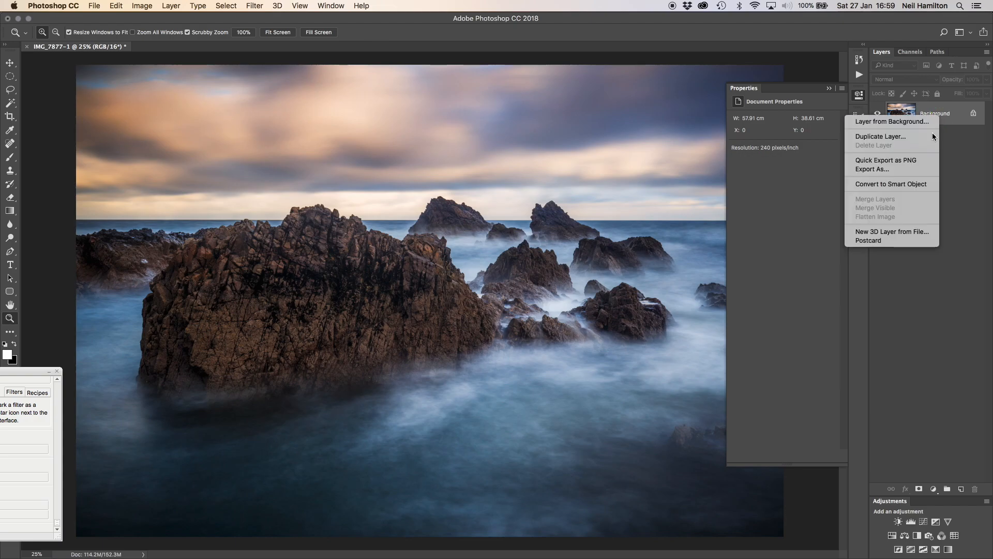
{"action": "left_click", "coordinate": [917, 183]}
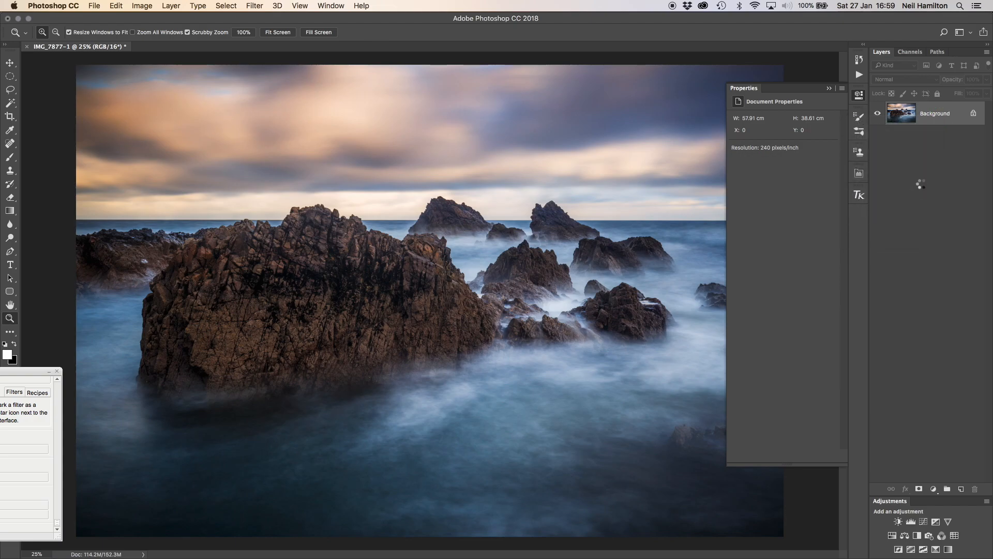
{"action": "left_click", "coordinate": [956, 116]}
{"action": "left_click_drag", "start_coordinate": [956, 116], "coordinate": [965, 489]}
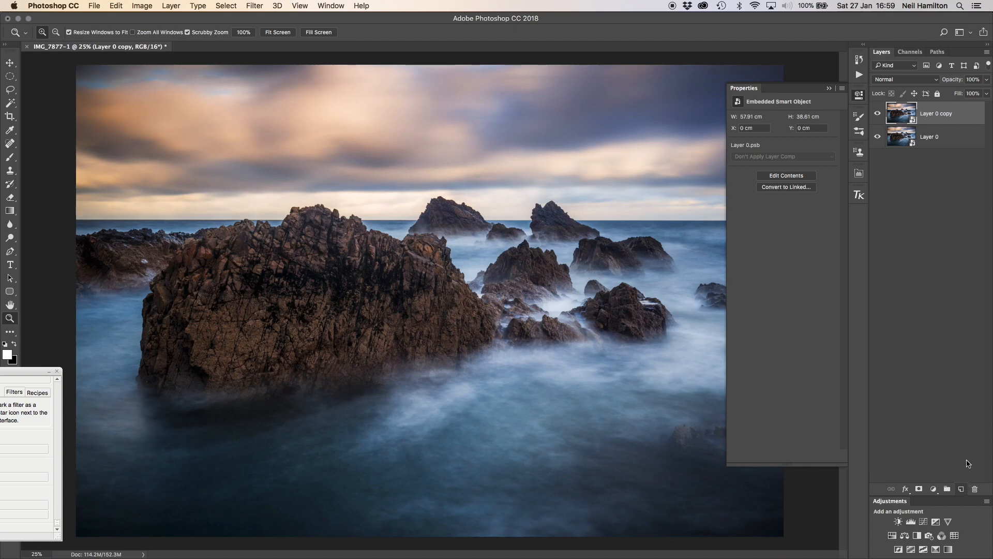
- Apply a Gaussian Blur with a radius of 30.3 pixels to the upper smart object layer
{"action": "left_click", "coordinate": [257, 4]}
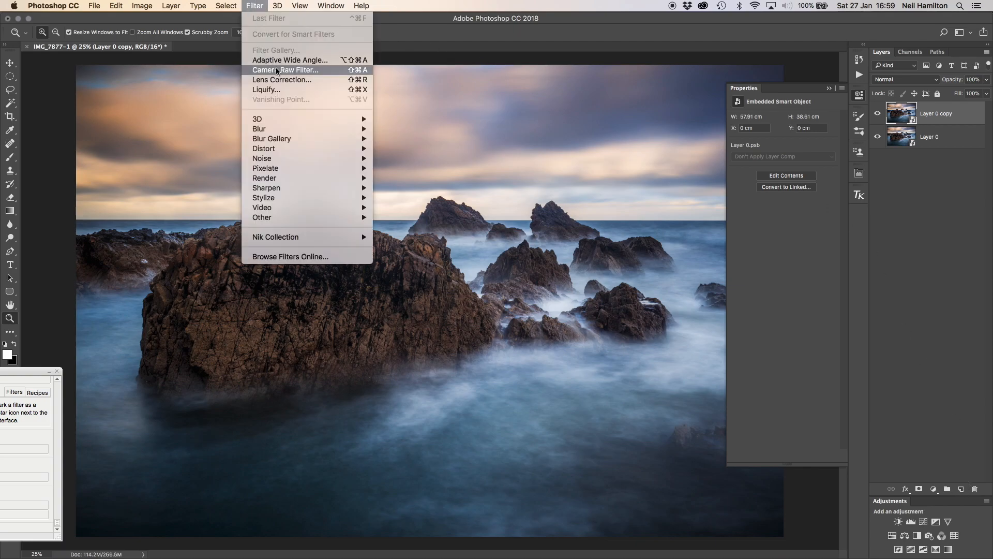
{"action": "mouse_move", "coordinate": [306, 127]}
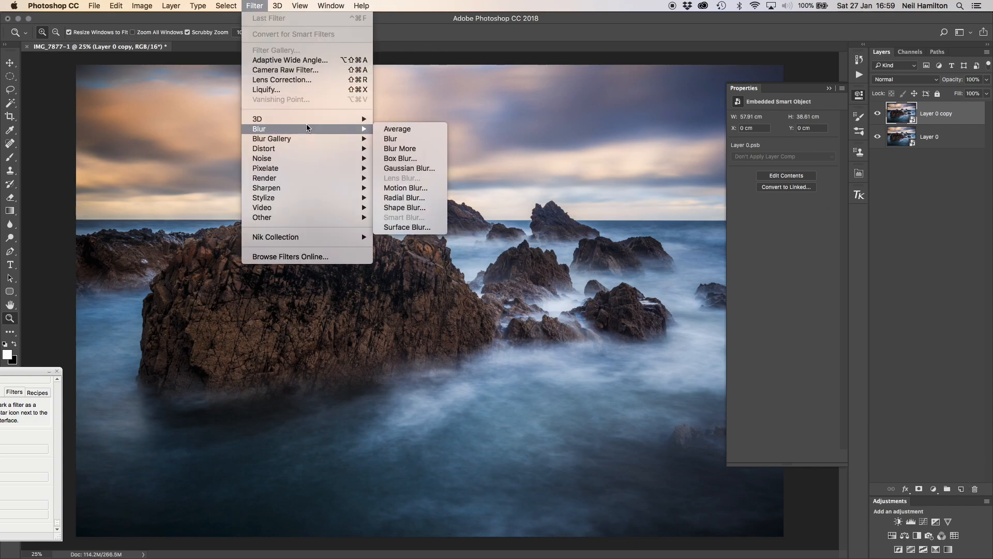
{"action": "left_click", "coordinate": [413, 169]}
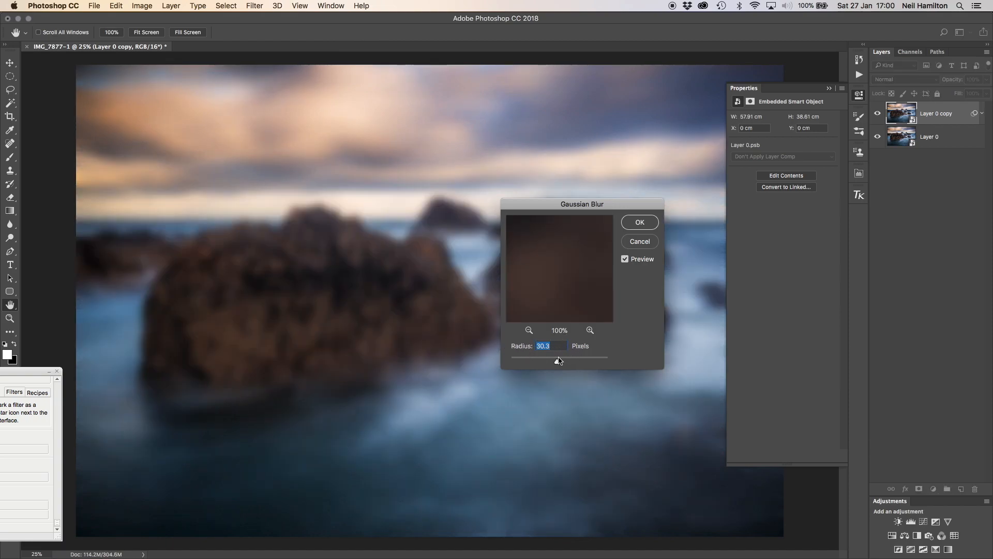
{"action": "left_click", "coordinate": [640, 222]}
{"action": "key", "text": "z"}
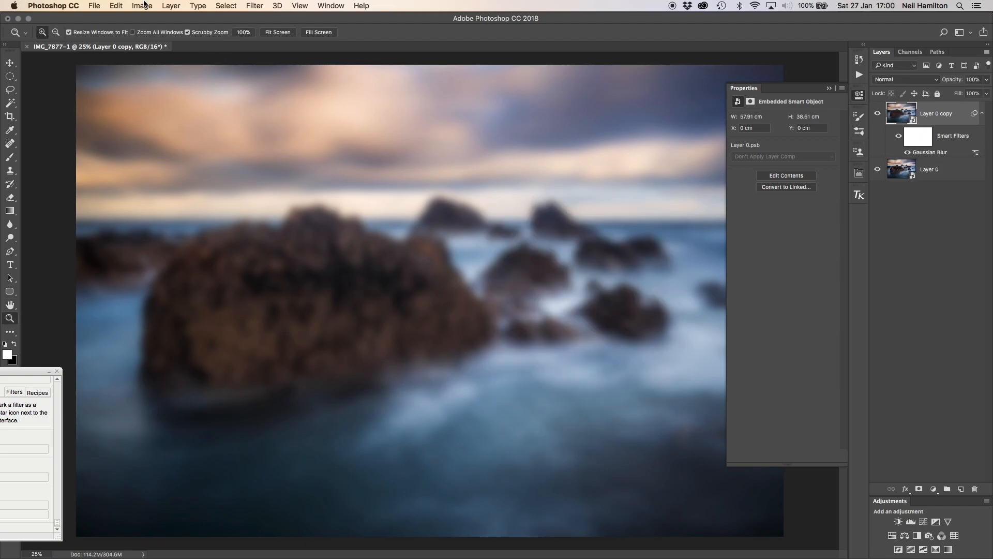
- Apply Brightness/Contrast with brightness 15 and contrast 100 to the blurred layer and set that layer's opacity to 20%
{"action": "left_click", "coordinate": [144, 5]}
{"action": "mouse_move", "coordinate": [146, 35]}
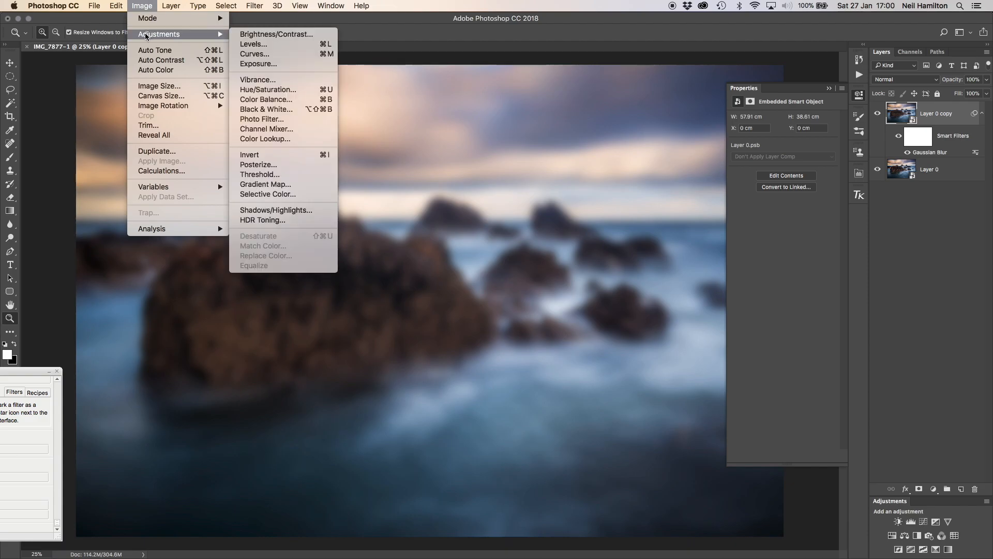
{"action": "left_click", "coordinate": [245, 35]}
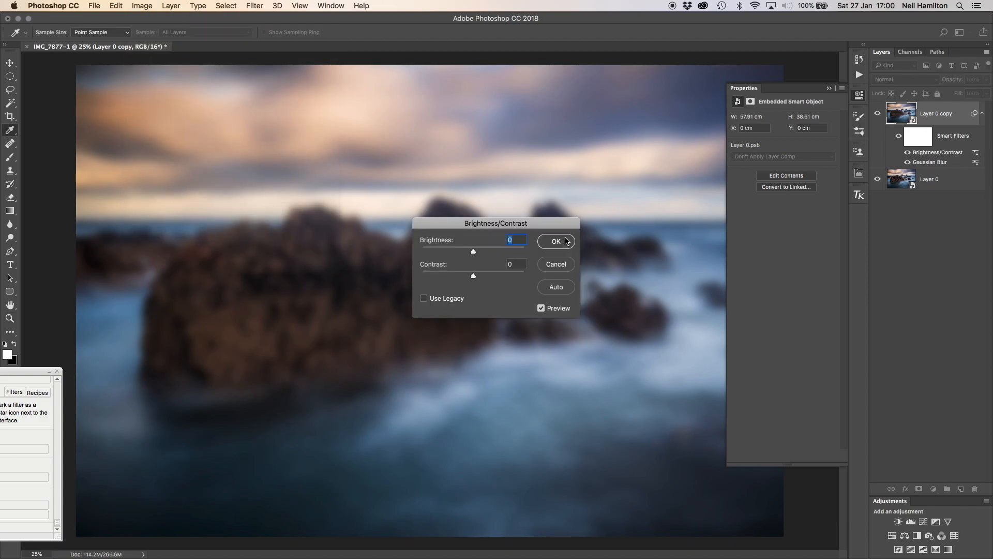
{"action": "type", "text": "15"}
{"action": "key", "text": "Tab"}
{"action": "type", "text": "100"}
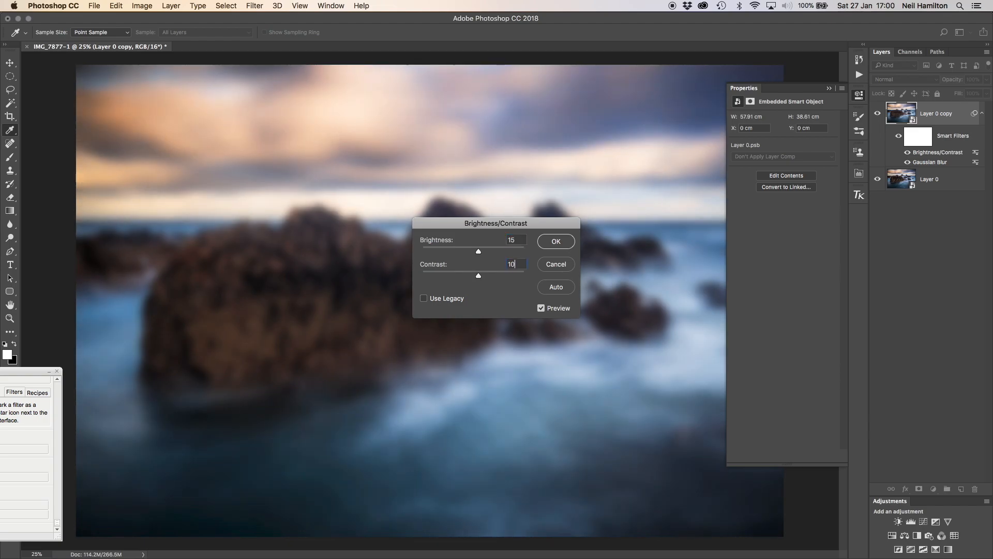
{"action": "left_click", "coordinate": [556, 242]}
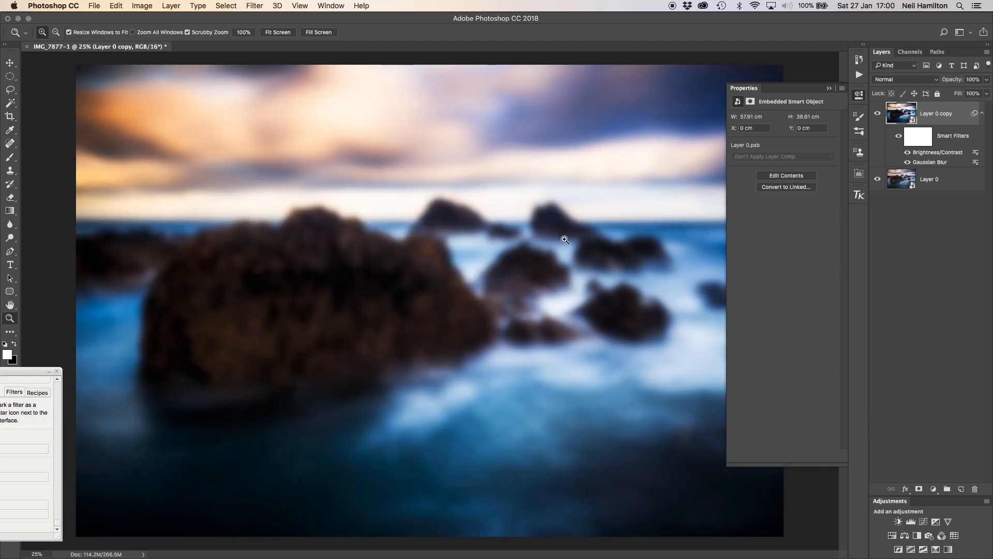
{"action": "left_click", "coordinate": [974, 80]}
{"action": "type", "text": "20"}
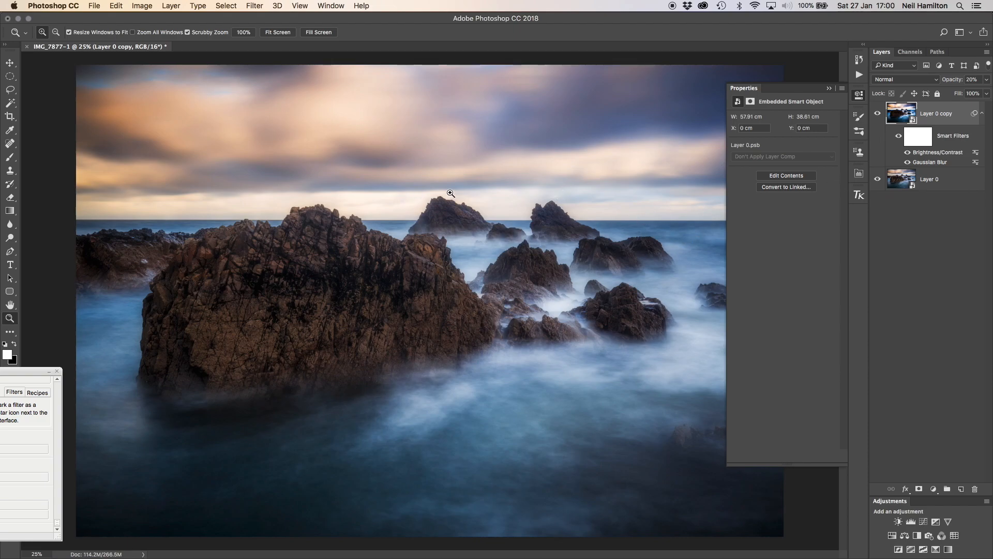
- Duplicate the unblurred Layer 0 and apply a High Pass filter with a 4.5-pixel radius to the copy
{"action": "left_click", "coordinate": [958, 182]}
{"action": "left_click_drag", "start_coordinate": [959, 182], "coordinate": [961, 489]}
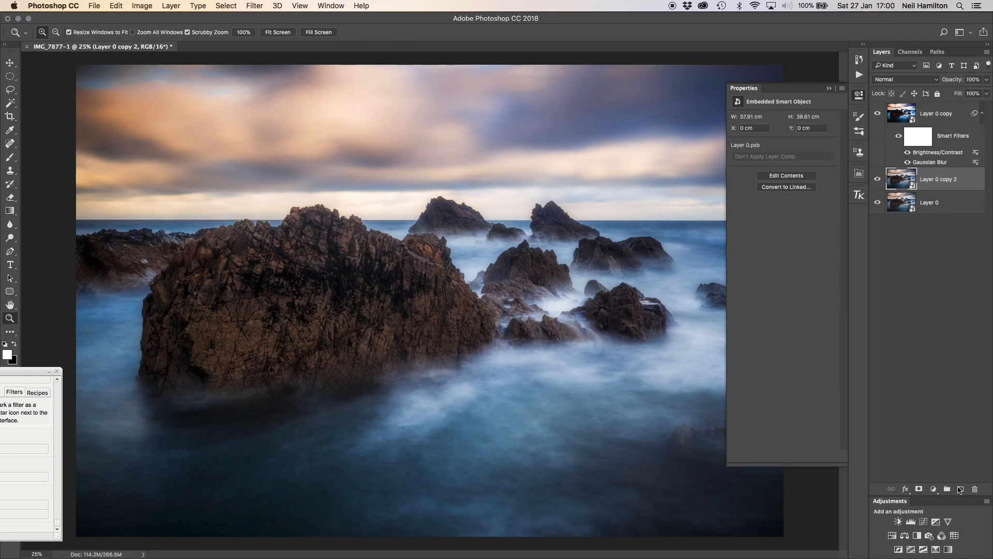
{"action": "left_click", "coordinate": [252, 5]}
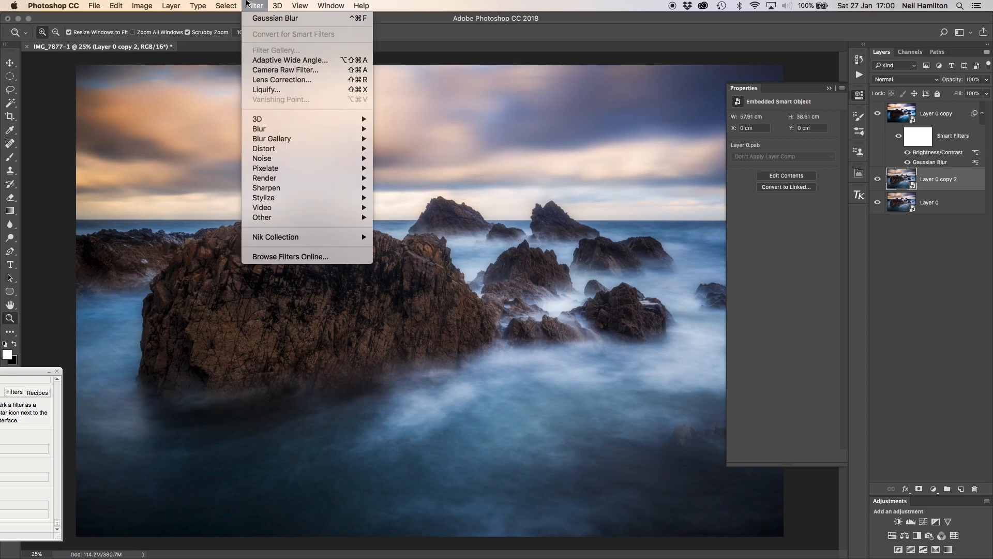
{"action": "mouse_move", "coordinate": [315, 217]}
{"action": "left_click", "coordinate": [408, 231]}
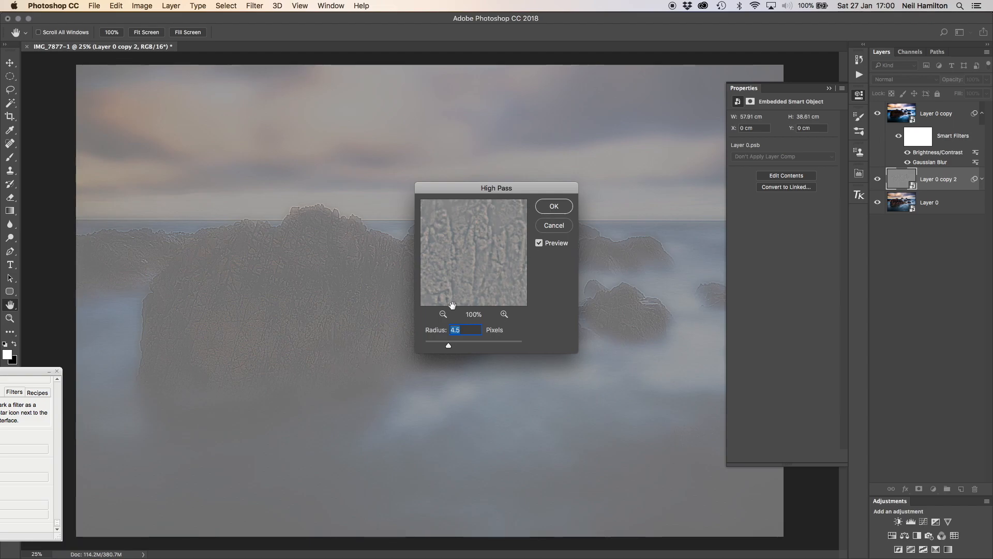
{"action": "left_click", "coordinate": [554, 206]}
- Move the High Pass layer above the blurred layer and set it to Soft Light blending at 35% opacity
{"action": "left_click", "coordinate": [955, 183]}
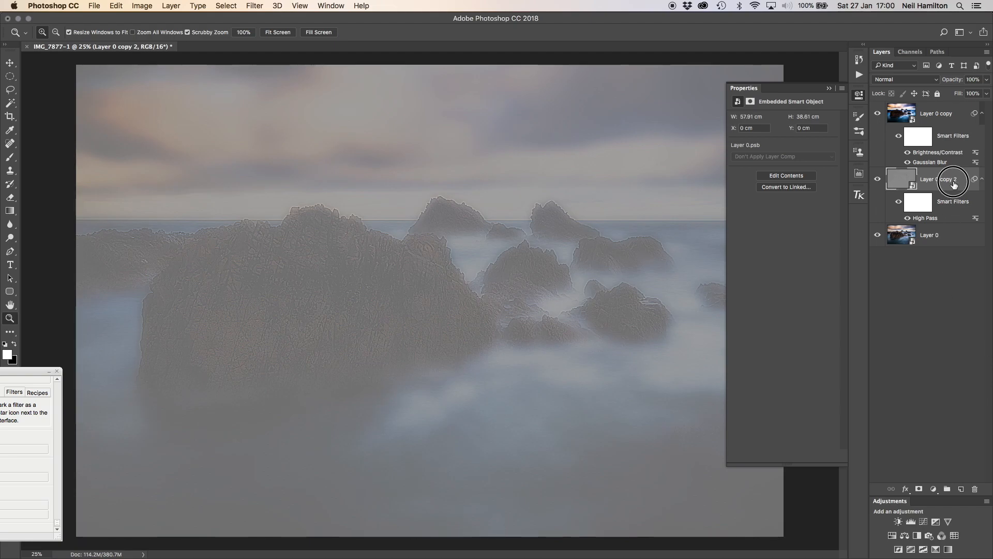
{"action": "left_click_drag", "start_coordinate": [955, 183], "coordinate": [953, 112]}
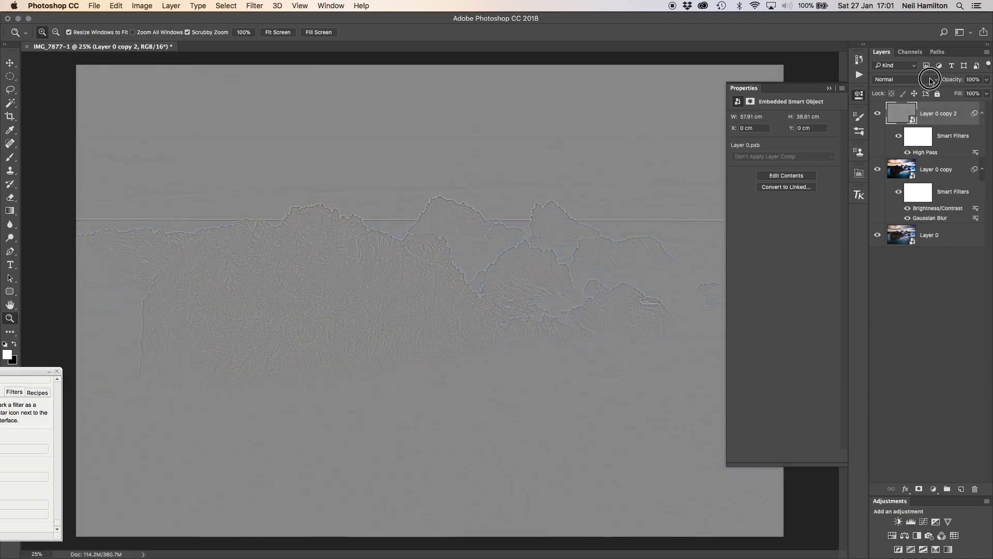
{"action": "left_click", "coordinate": [928, 80]}
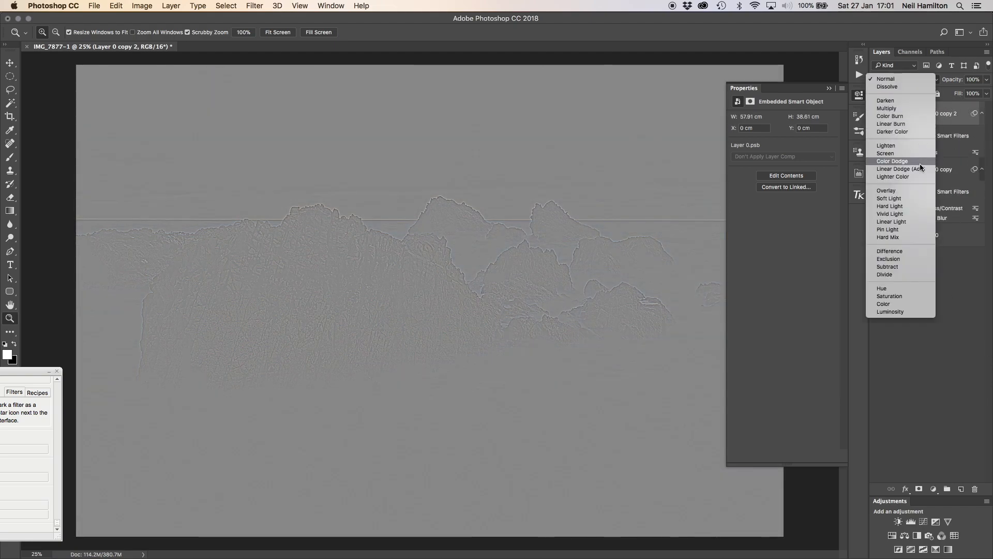
{"action": "left_click", "coordinate": [919, 199]}
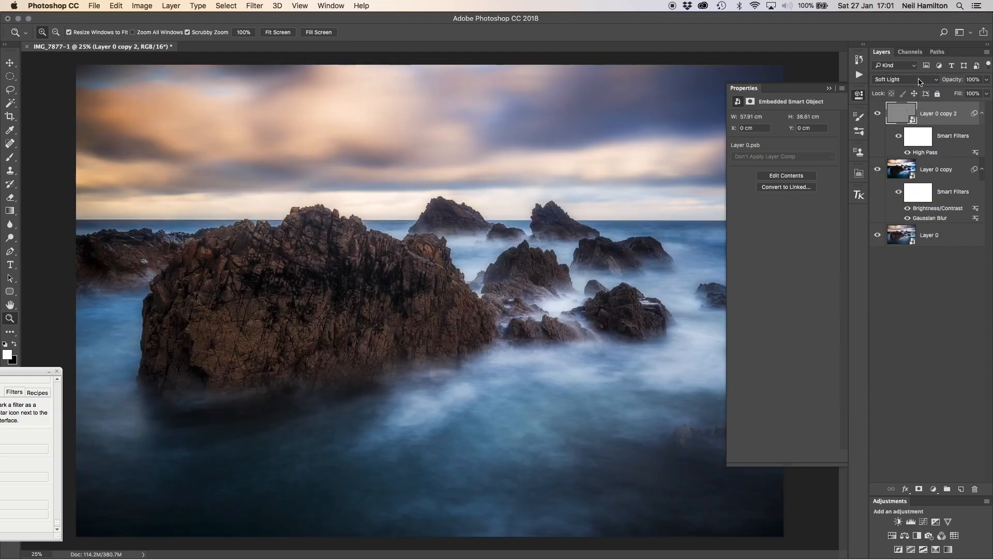
{"action": "left_click", "coordinate": [904, 80]}
{"action": "left_click", "coordinate": [916, 80]}
{"action": "left_click", "coordinate": [975, 80]}
{"action": "type", "text": "35"}
- Create a web-sharpened copy of the image with TKActions, using a 2048-pixel horizontal dimension and 70% layer opacity
{"action": "left_click", "coordinate": [857, 196]}
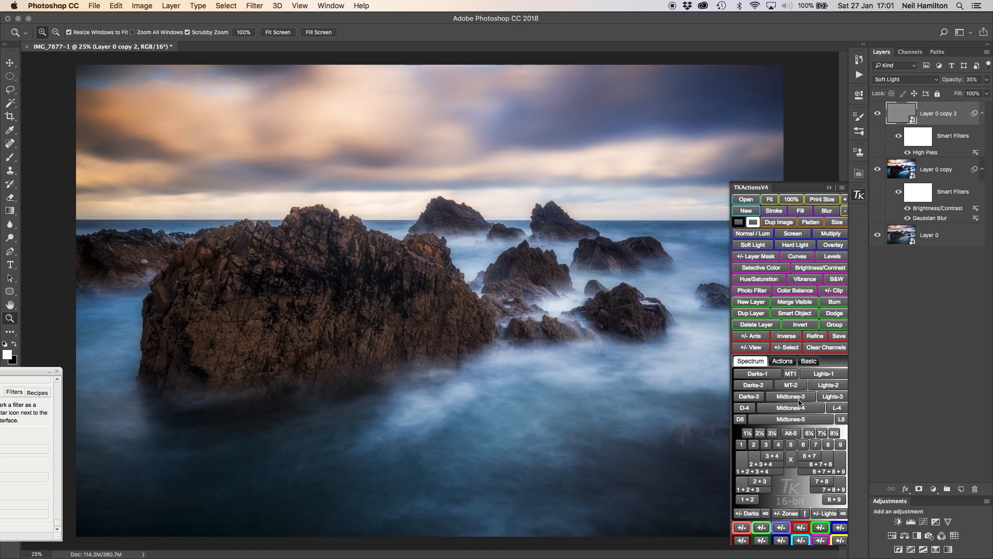
{"action": "left_click", "coordinate": [786, 362]}
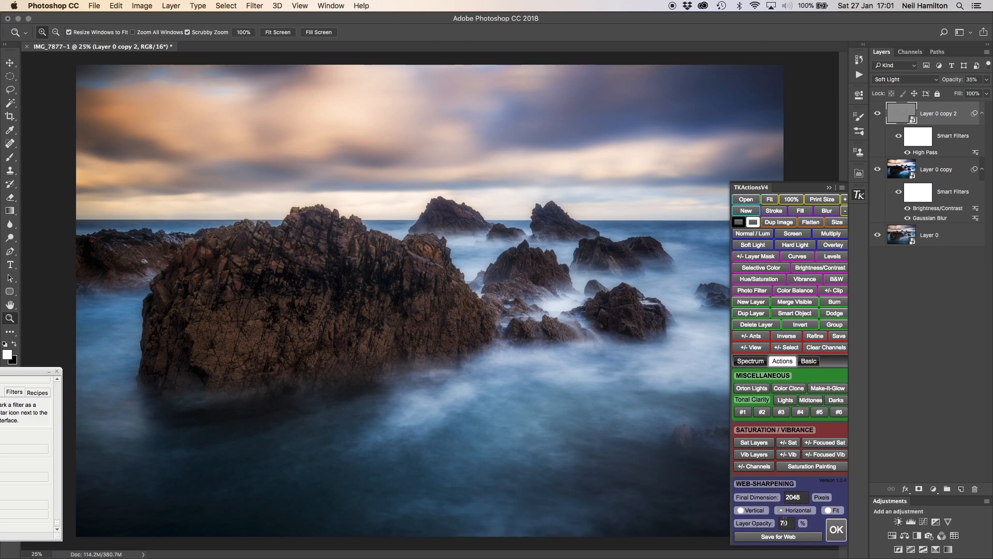
{"action": "left_click", "coordinate": [836, 529]}
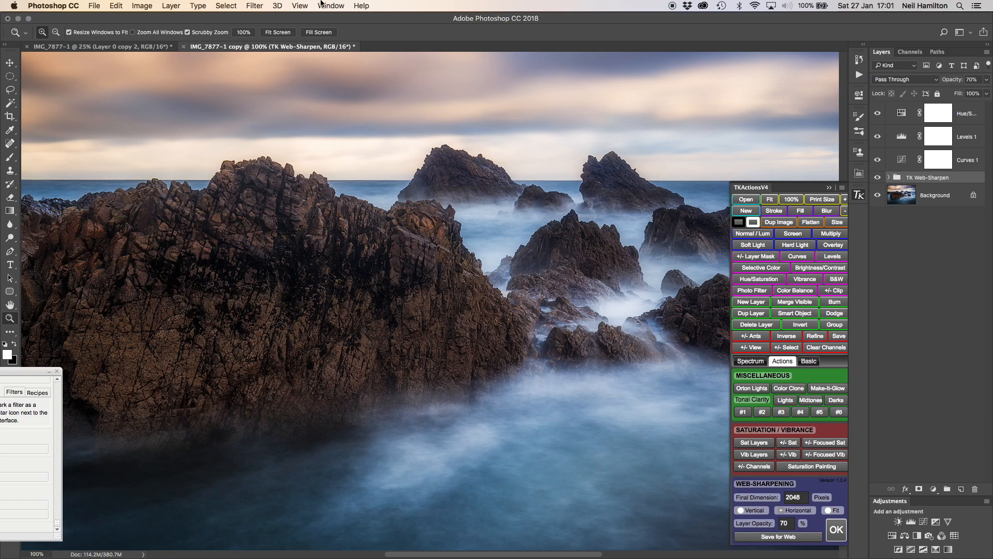
- Flatten the web-sharpened copy and apply Smart Sharpen with amount 150%, radius 0.3 px, noise reduction 15% and Lens Blur removal
{"action": "left_click", "coordinate": [141, 6]}
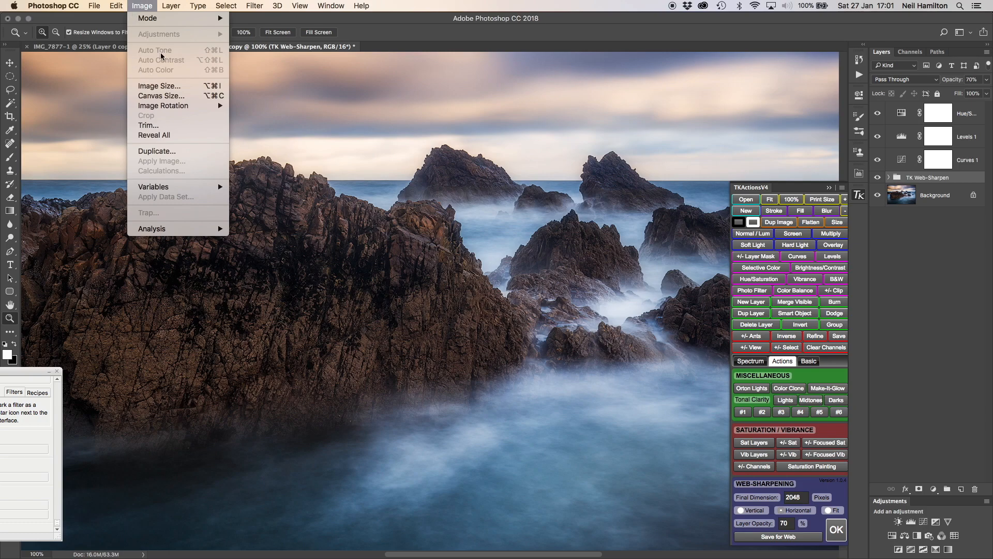
{"action": "mouse_move", "coordinate": [171, 6]}
{"action": "left_click", "coordinate": [222, 407]}
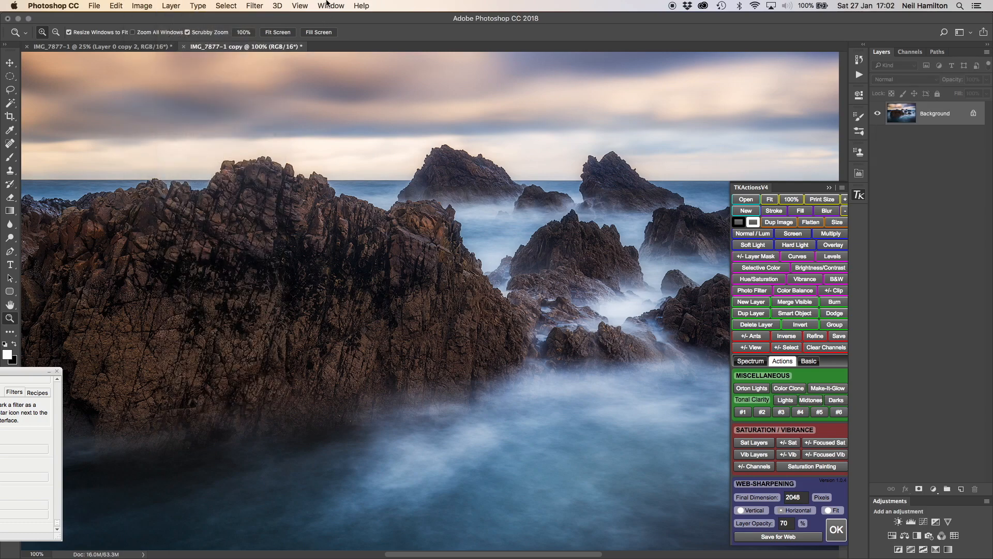
{"action": "left_click", "coordinate": [256, 5]}
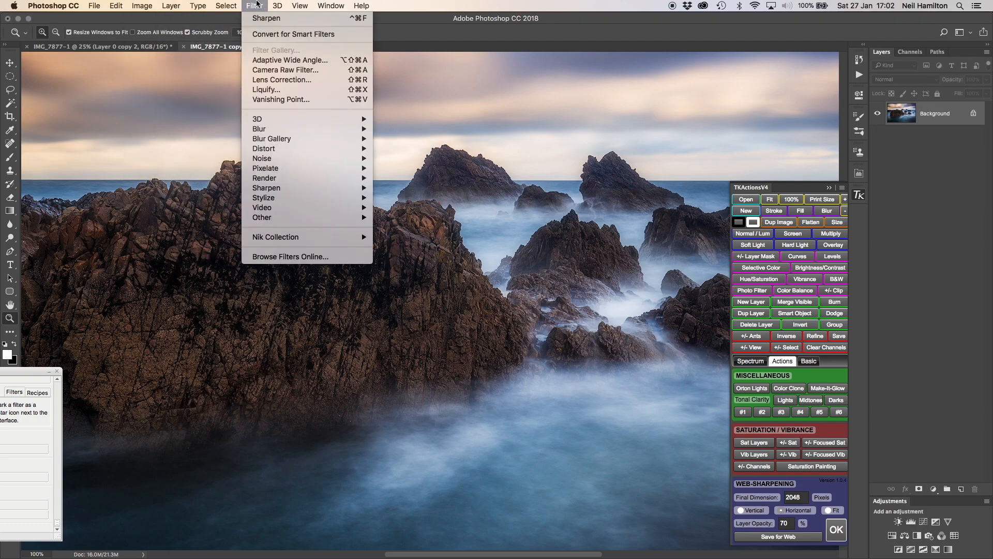
{"action": "mouse_move", "coordinate": [312, 189]}
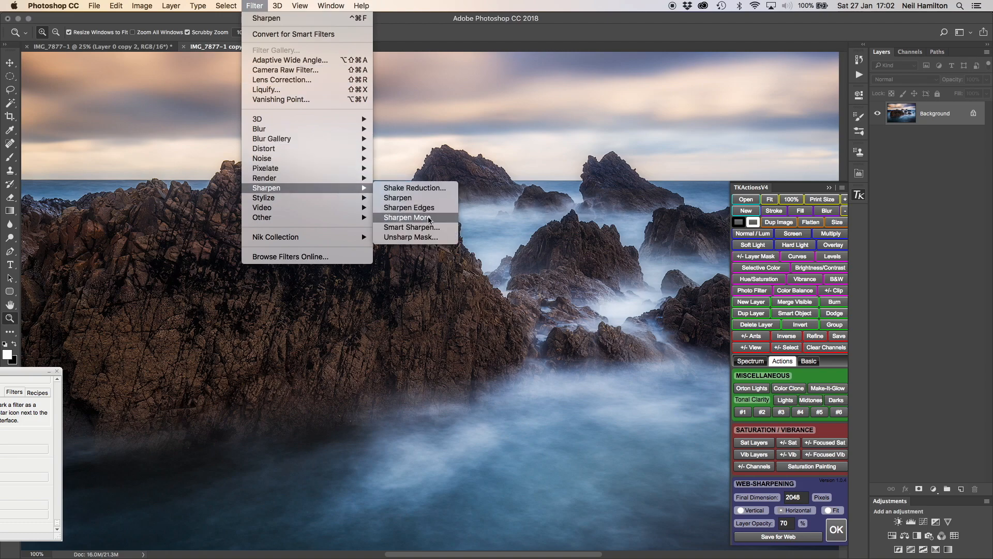
{"action": "left_click", "coordinate": [437, 228]}
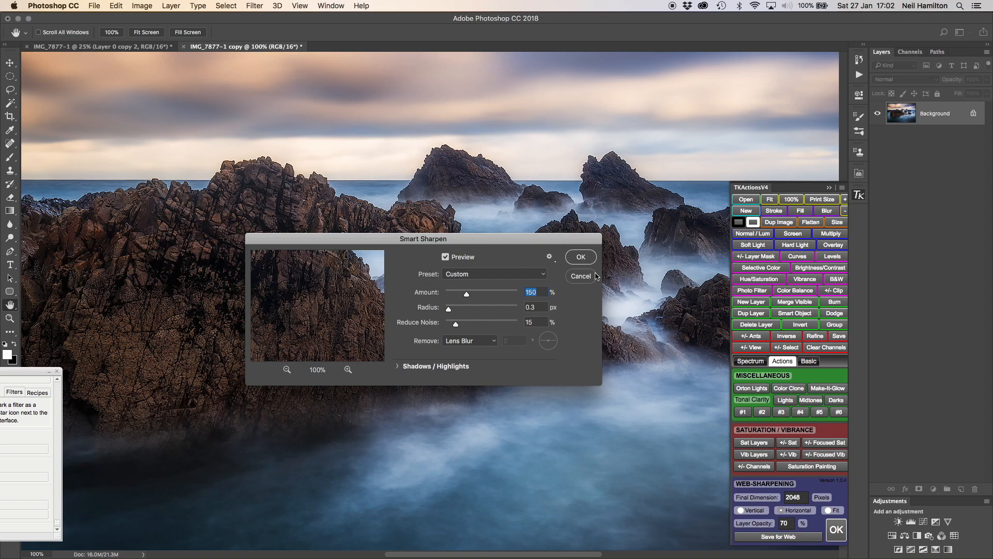
{"action": "left_click", "coordinate": [583, 258]}
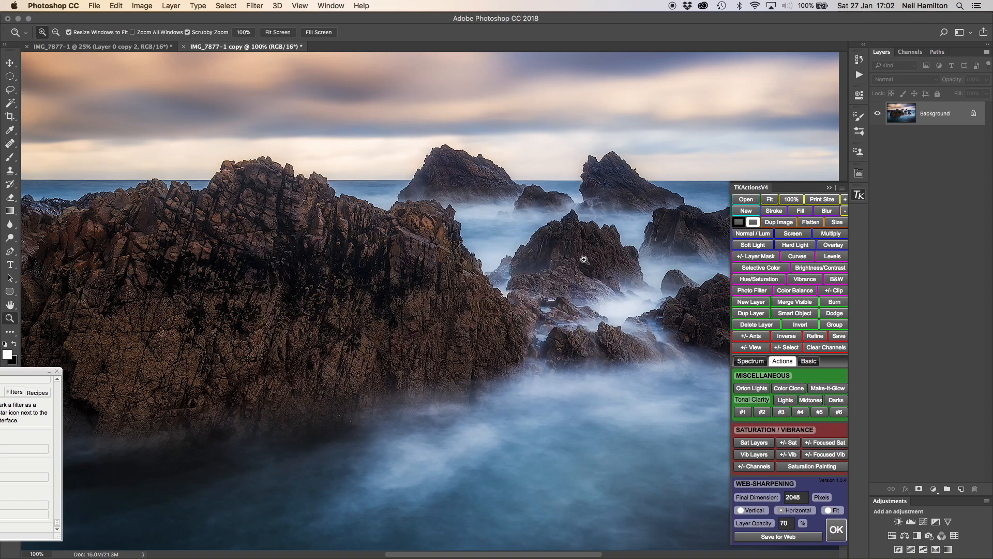
- Examine the sharpened copy as a whole and the rock and water detail at 200%
{"action": "right_click", "coordinate": [426, 247]}
{"action": "left_click", "coordinate": [449, 303]}
{"action": "right_click", "coordinate": [435, 250]}
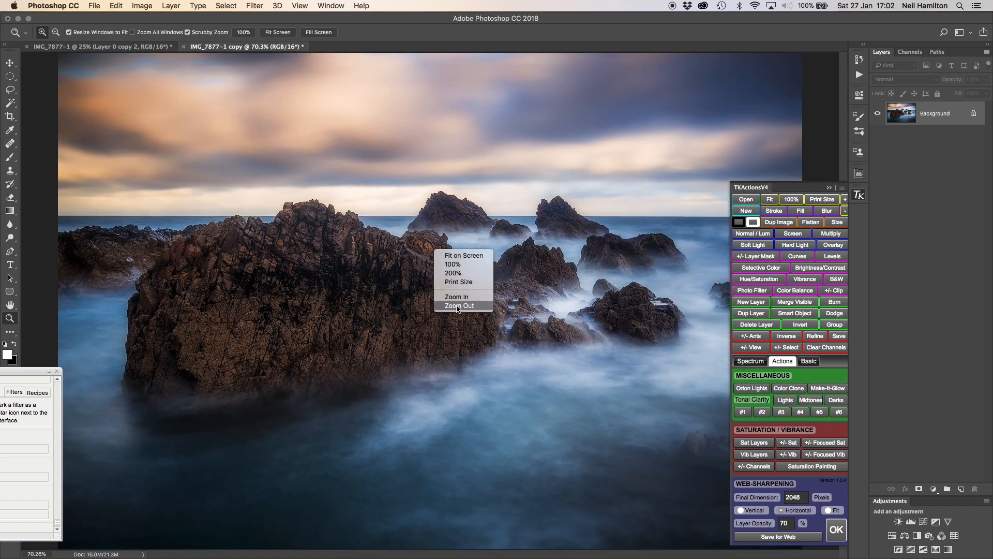
{"action": "left_click", "coordinate": [458, 306]}
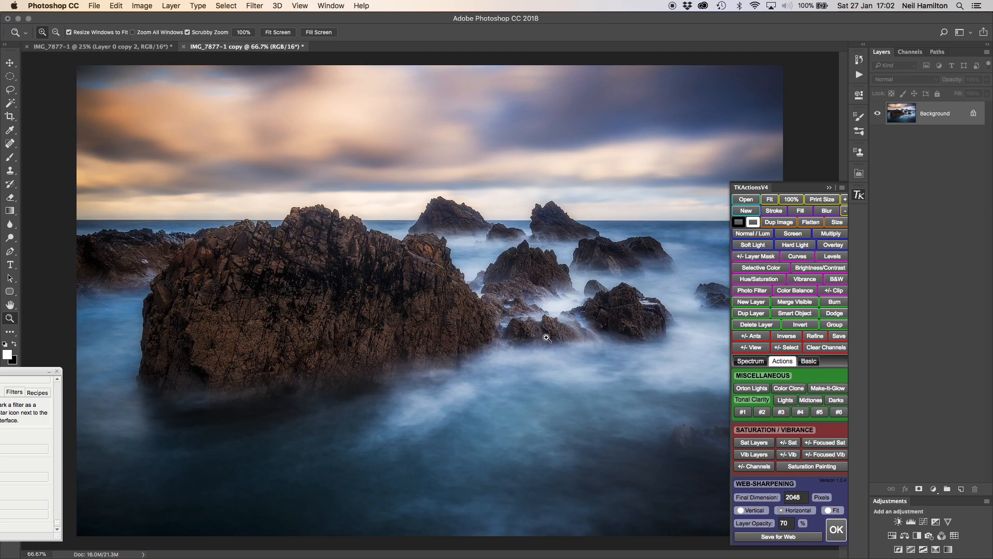
{"action": "left_click", "coordinate": [381, 376]}
{"action": "left_click", "coordinate": [383, 378]}
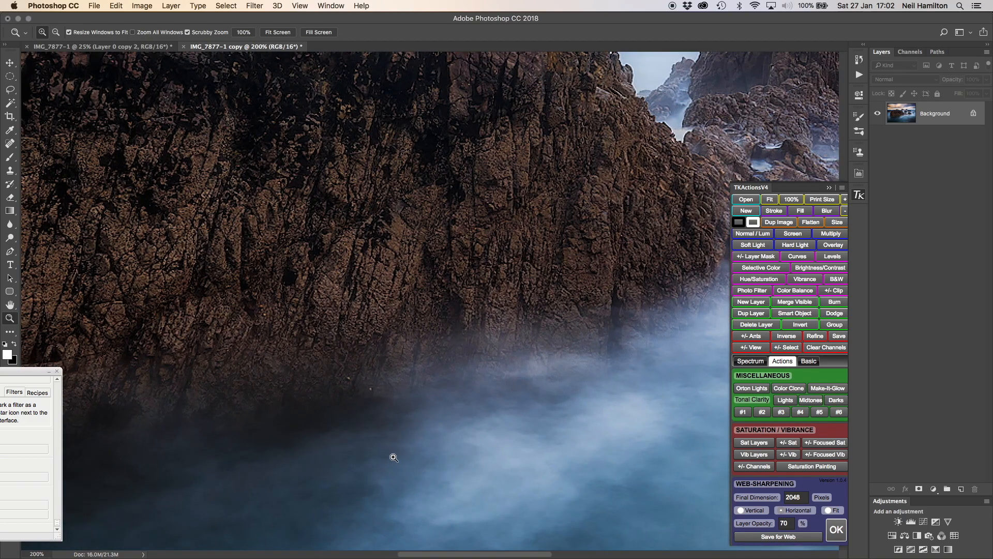
{"action": "right_click", "coordinate": [373, 358]}
{"action": "left_click", "coordinate": [388, 361]}
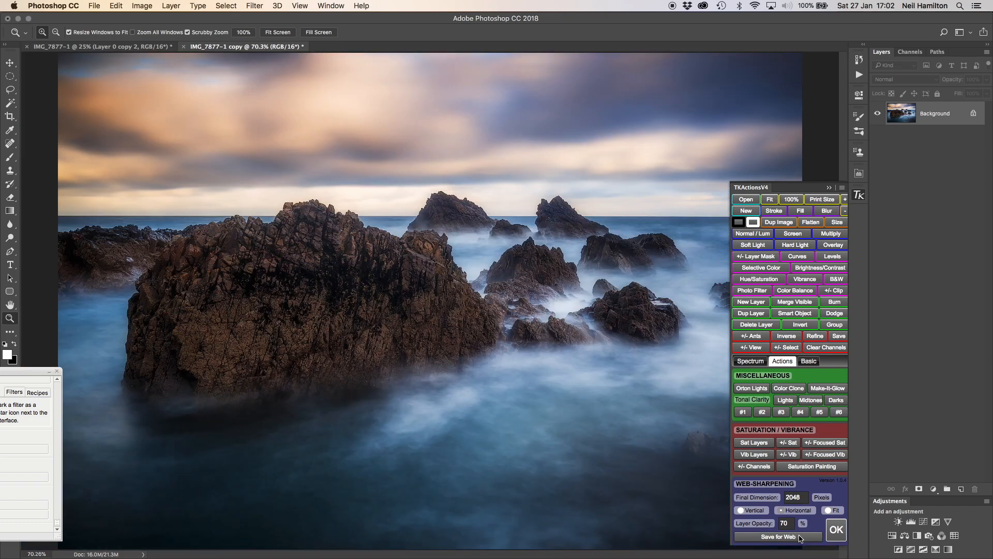
- Try to save the copy for web as a maximum-quality sRGB JPEG named IMG_7877-1-copy.jpg in the New Roll folder
{"action": "left_click", "coordinate": [782, 538]}
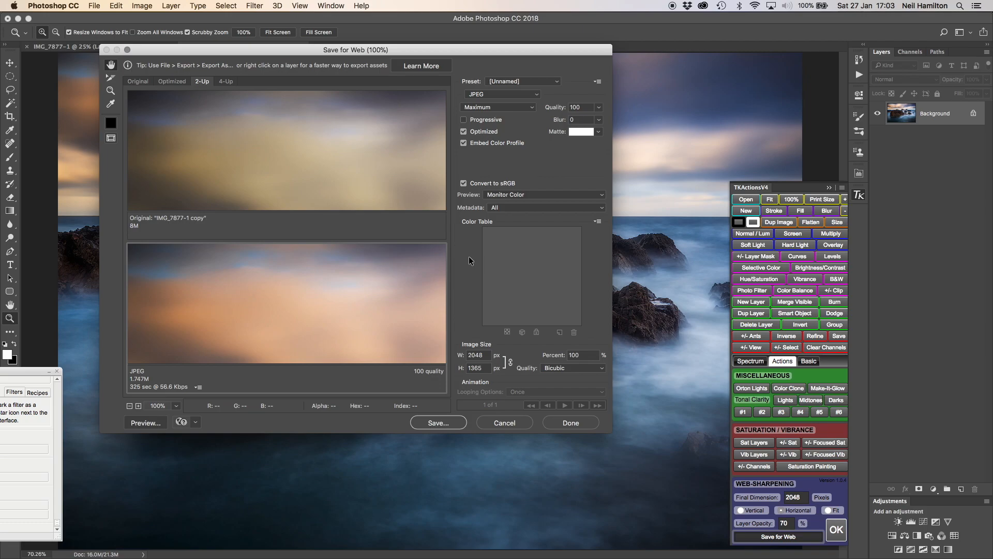
{"action": "left_click", "coordinate": [437, 423]}
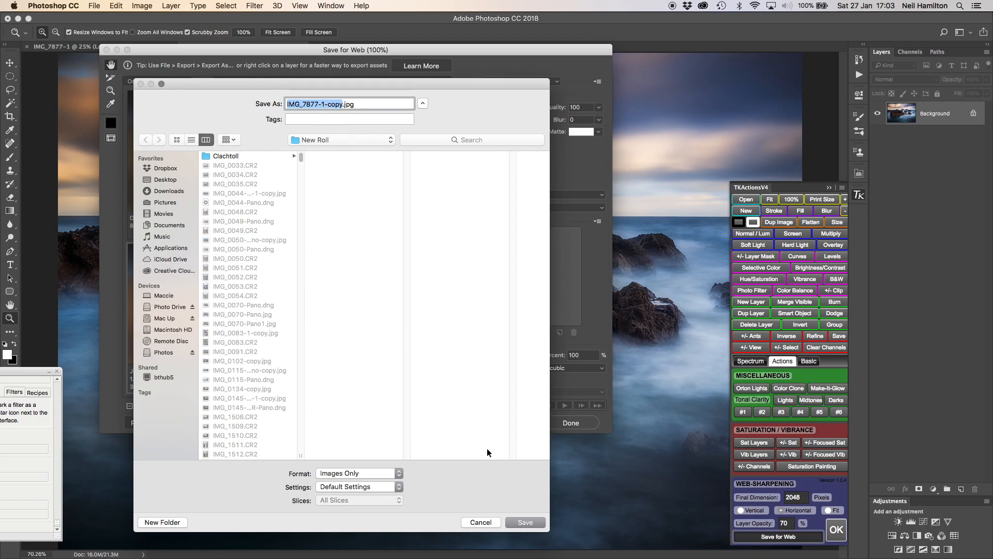
{"action": "left_click", "coordinate": [350, 140]}
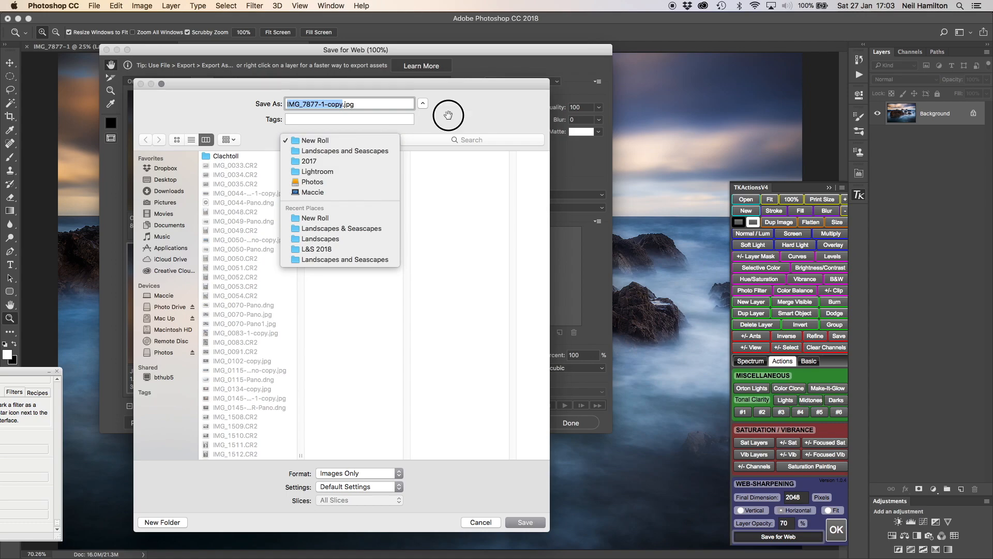
{"action": "left_click", "coordinate": [447, 122]}
{"action": "left_click", "coordinate": [541, 523]}
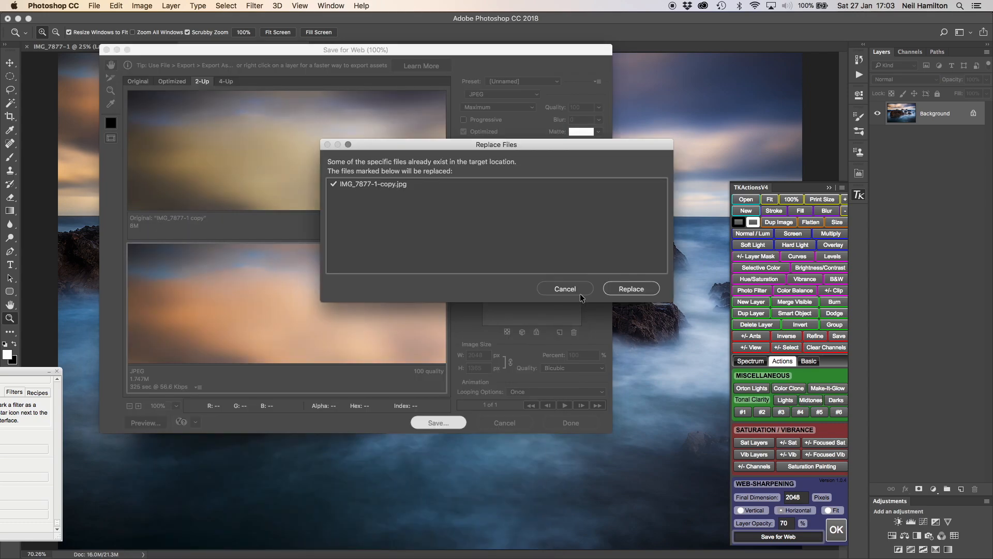
{"action": "left_click", "coordinate": [571, 291]}
- Save the web-optimized copy as IMG_7877-1-copy2.jpg in the New Roll folder
{"action": "left_click", "coordinate": [455, 422]}
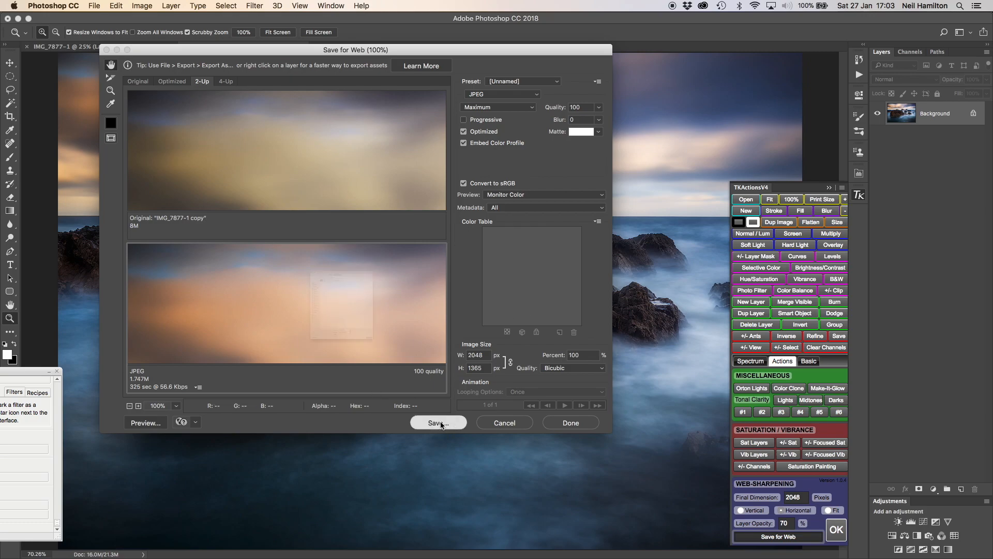
{"action": "key", "text": "Right"}
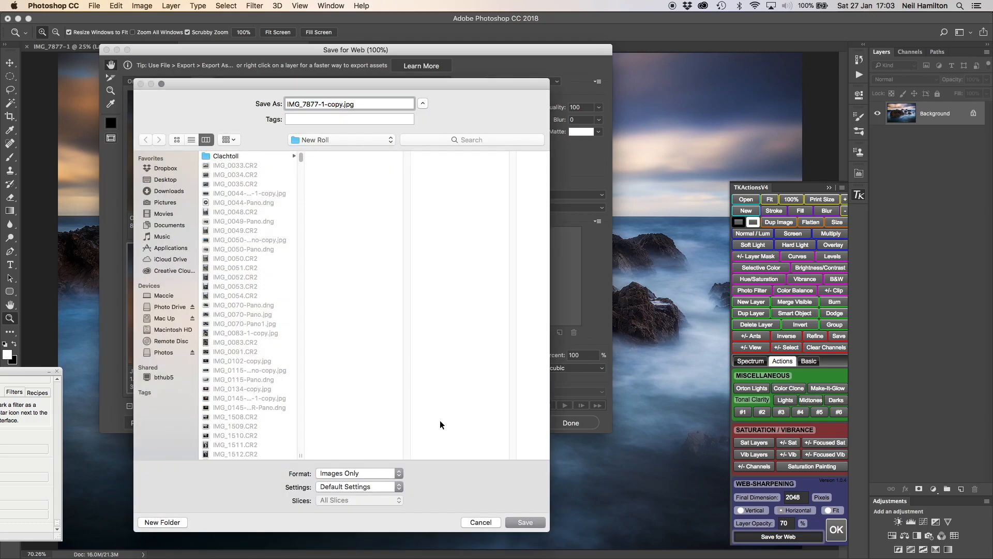
{"action": "type", "text": "2"}
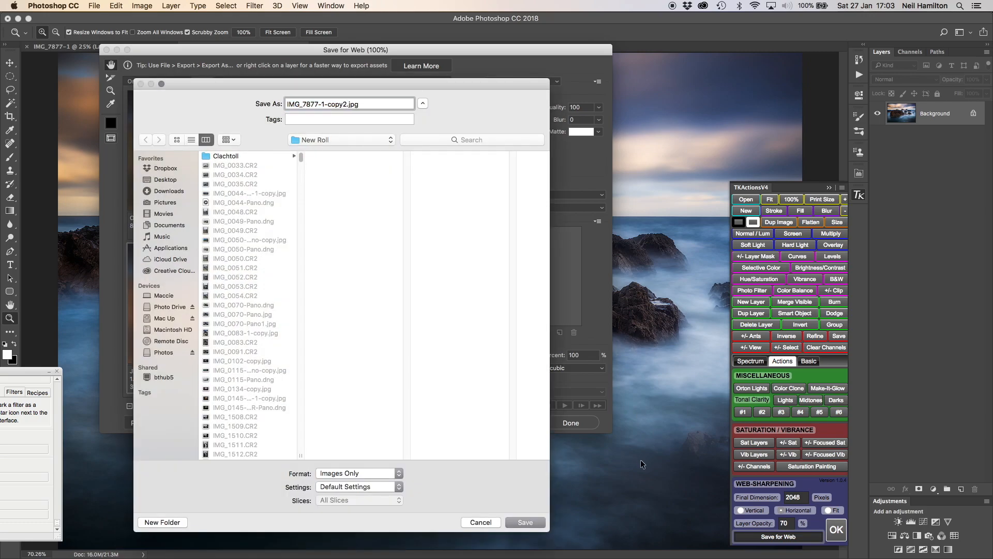
{"action": "left_click", "coordinate": [525, 522]}
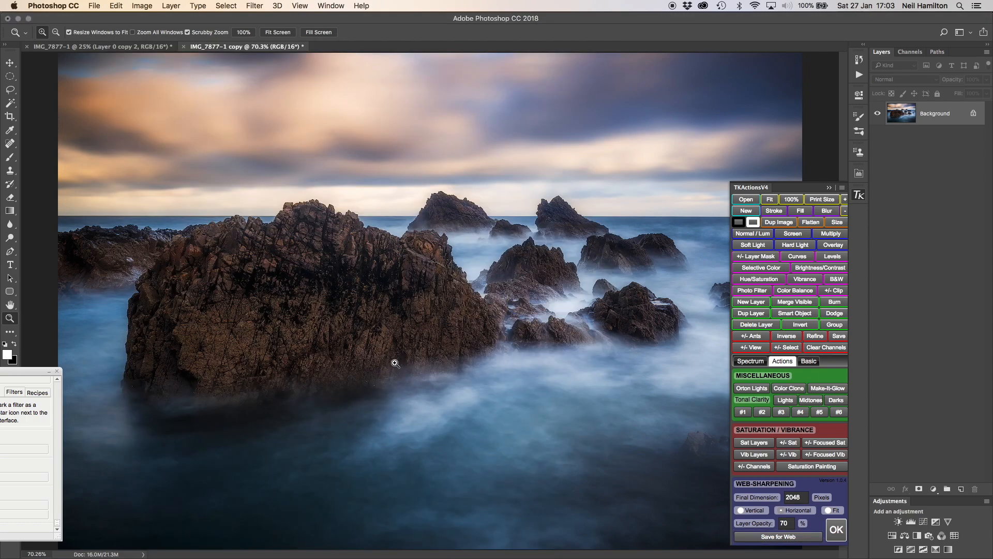
- Switch to Lightroom and import IMG_7877-1-copy2.jpg from the New Roll folder into the catalog
{"action": "key", "text": "ctrl+Up"}
{"action": "left_click", "coordinate": [448, 213]}
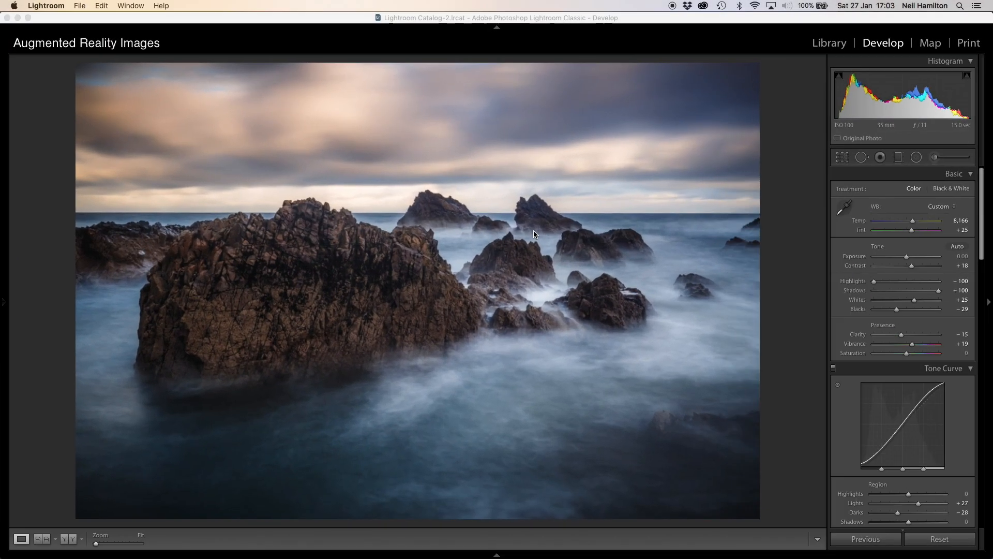
{"action": "left_click", "coordinate": [829, 43]}
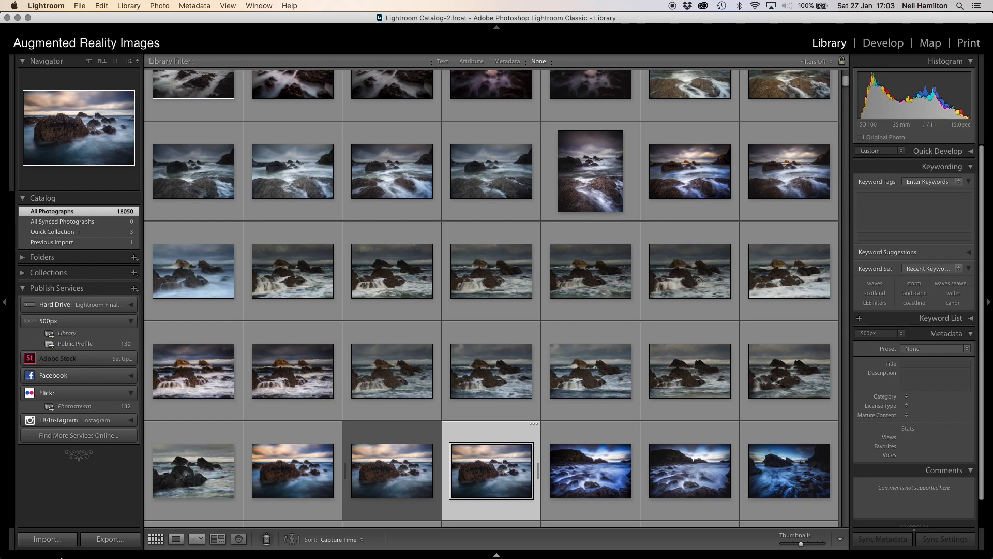
{"action": "left_click", "coordinate": [47, 539]}
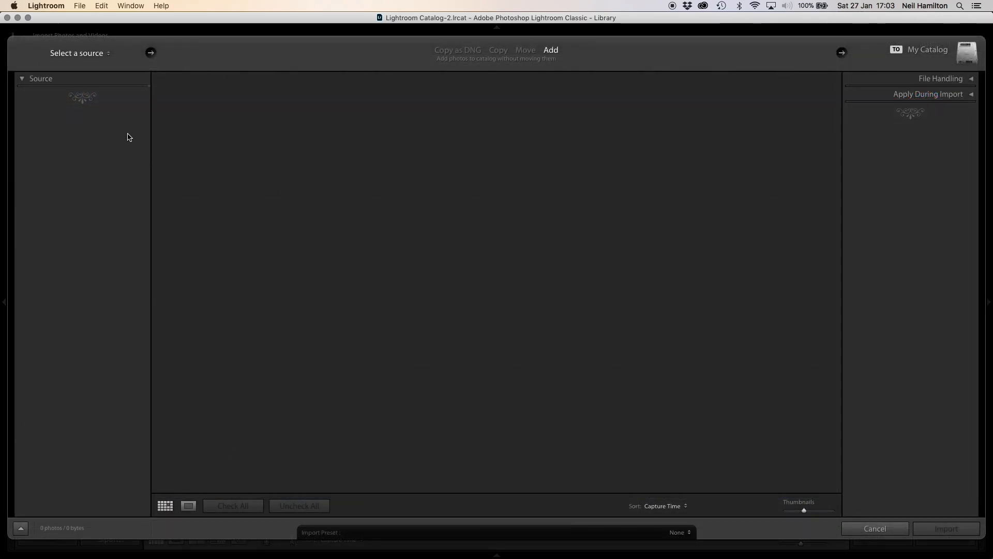
{"action": "left_click", "coordinate": [85, 183]}
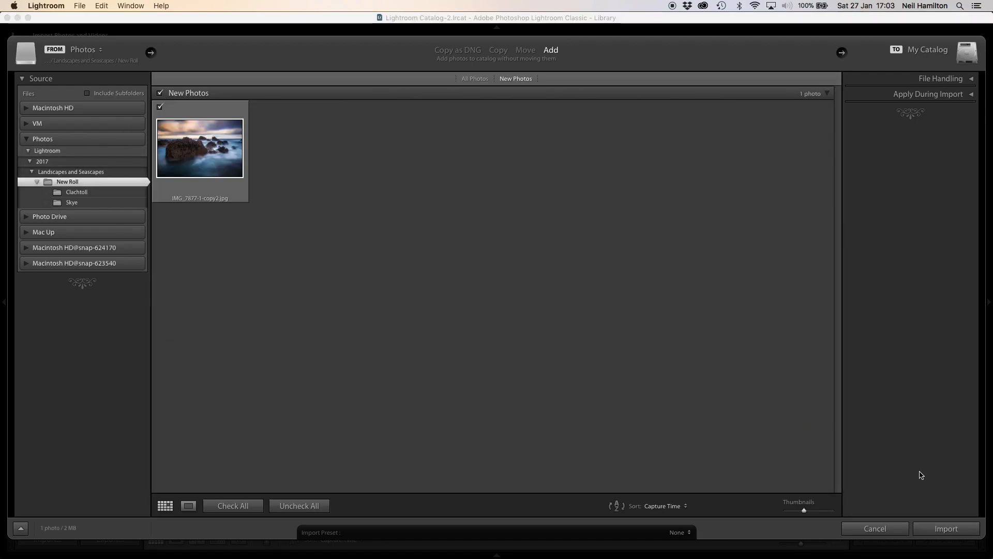
{"action": "left_click", "coordinate": [936, 528]}
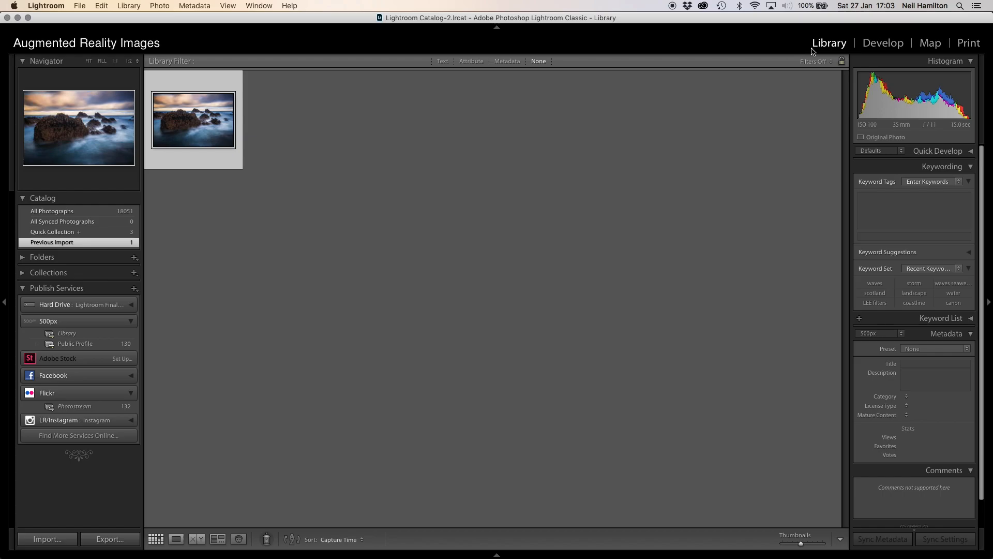
- Develop the imported photo with Contrast +6, Highlights -29, Shadows +21, Whites +17, Blacks -9 and Clarity -10
{"action": "left_click", "coordinate": [887, 44]}
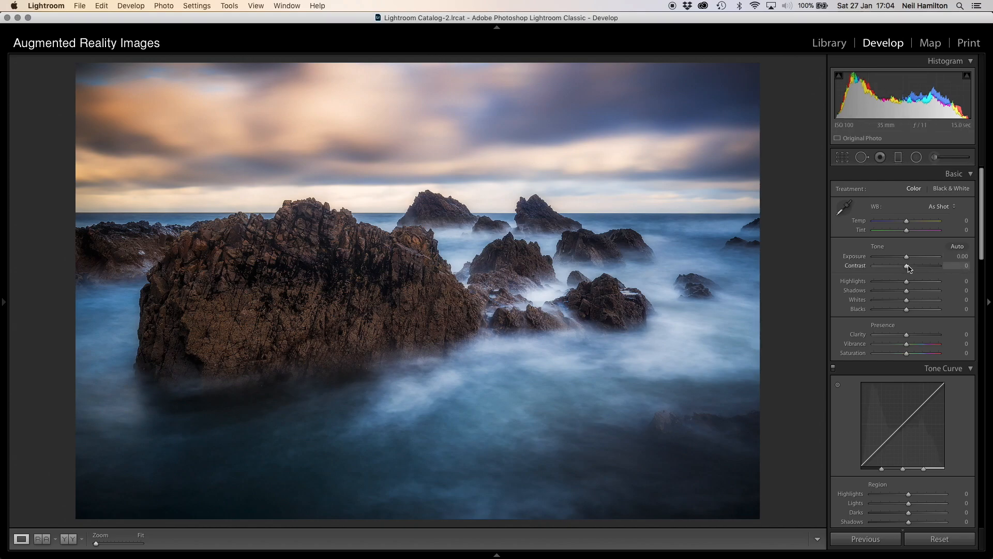
{"action": "left_click_drag", "start_coordinate": [907, 269], "coordinate": [897, 286]}
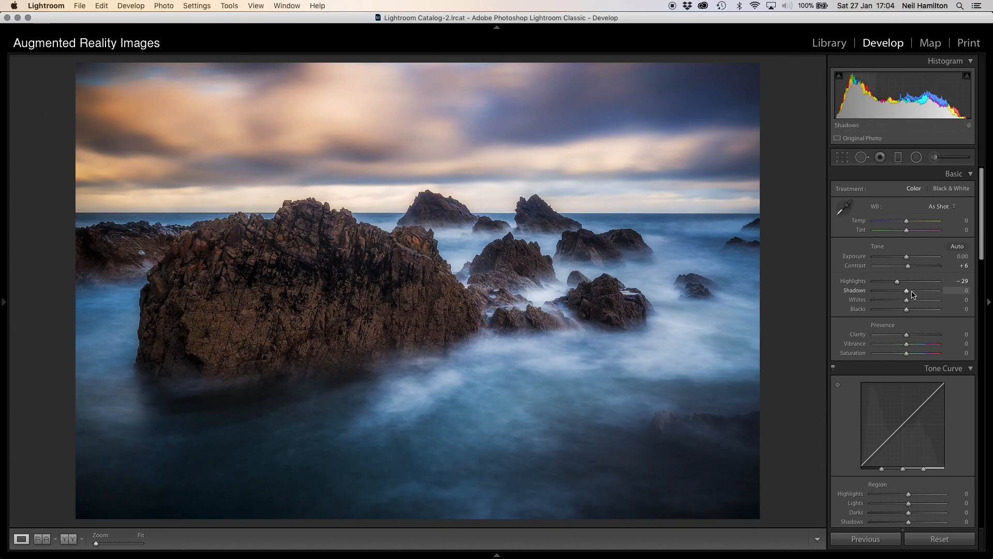
{"action": "left_click_drag", "start_coordinate": [907, 293], "coordinate": [913, 302]}
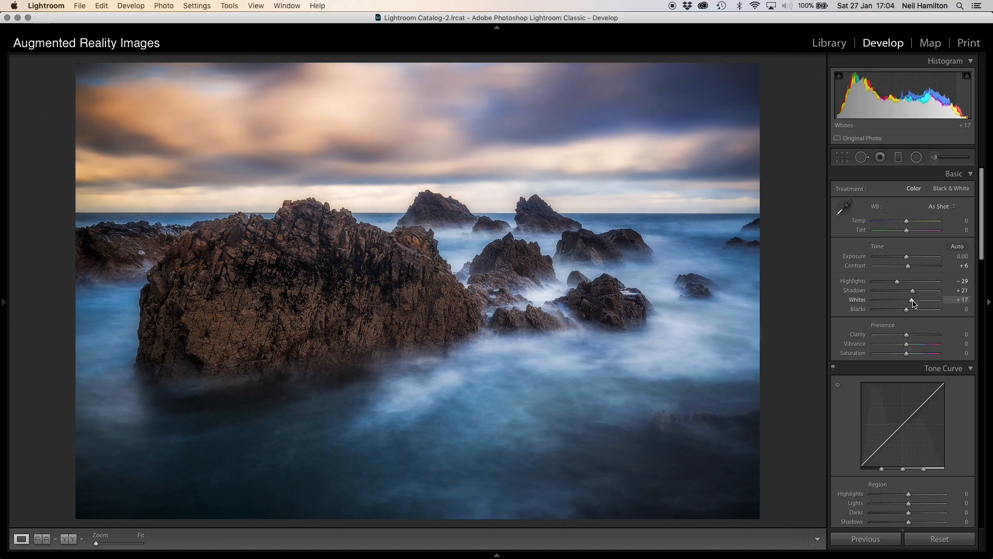
{"action": "left_click_drag", "start_coordinate": [908, 311], "coordinate": [904, 309]}
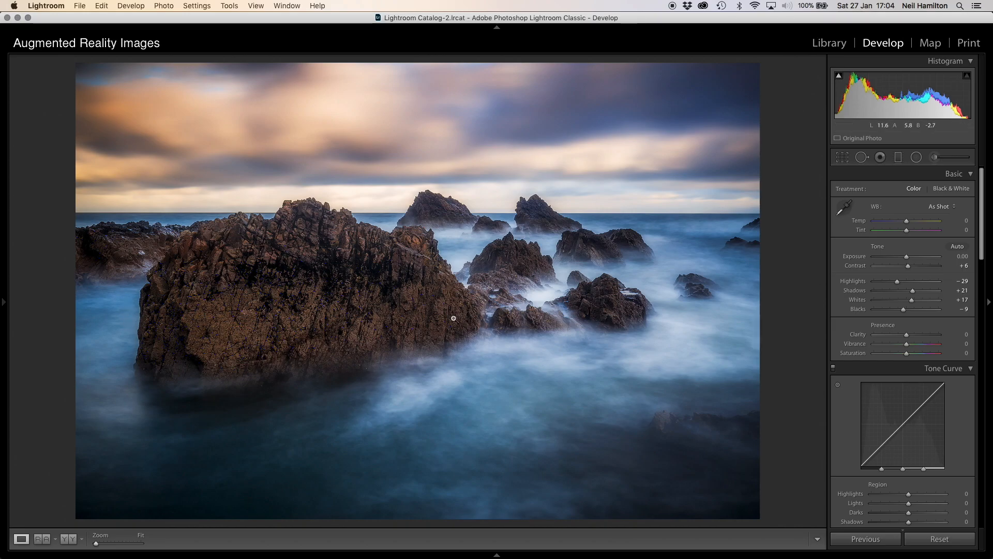
{"action": "left_click_drag", "start_coordinate": [906, 335], "coordinate": [903, 339]}
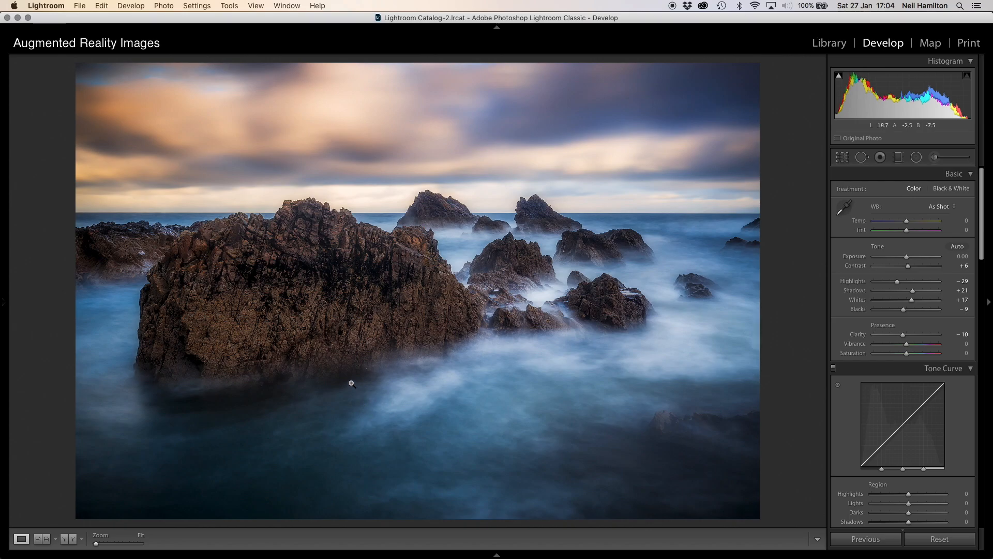
- Heal four spots along the base of the large rock and one in the water below the smaller rocks, working at 1:1
{"action": "scroll", "coordinate": [881, 393], "scroll_direction": "down", "scroll_amount": 15}
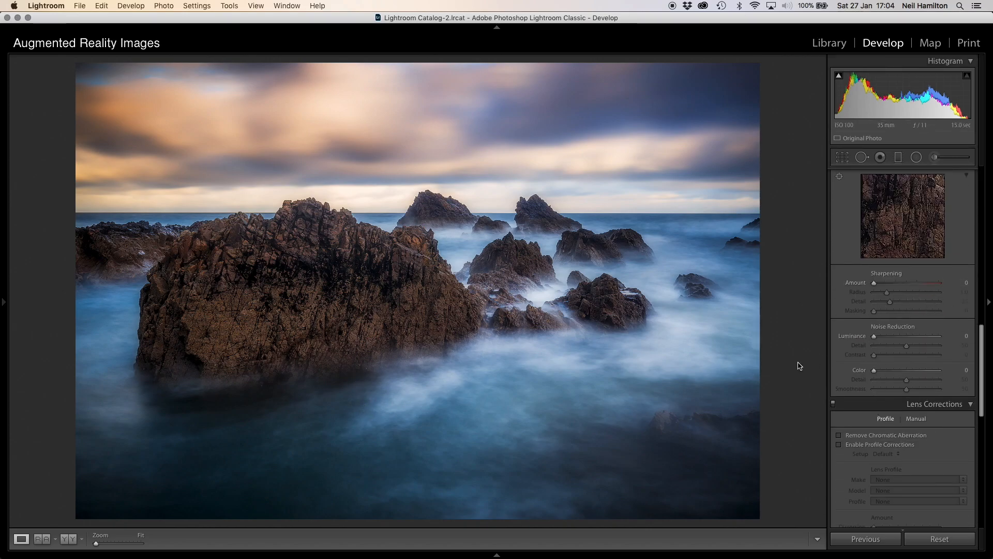
{"action": "left_click", "coordinate": [453, 399]}
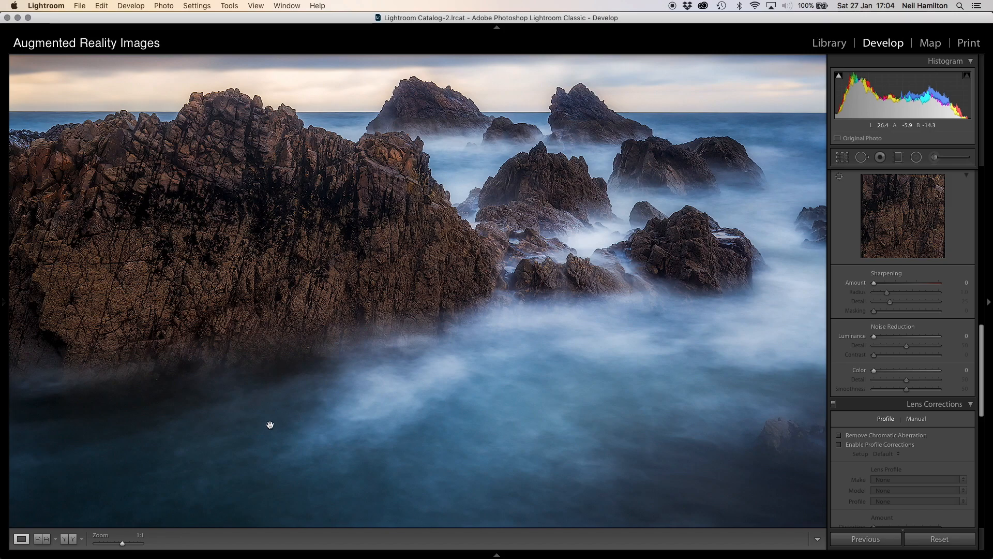
{"action": "left_click_drag", "start_coordinate": [271, 424], "coordinate": [191, 326]}
{"action": "left_click_drag", "start_coordinate": [471, 346], "coordinate": [315, 346]}
{"action": "left_click_drag", "start_coordinate": [488, 306], "coordinate": [785, 330]}
{"action": "left_click_drag", "start_coordinate": [355, 317], "coordinate": [574, 331]}
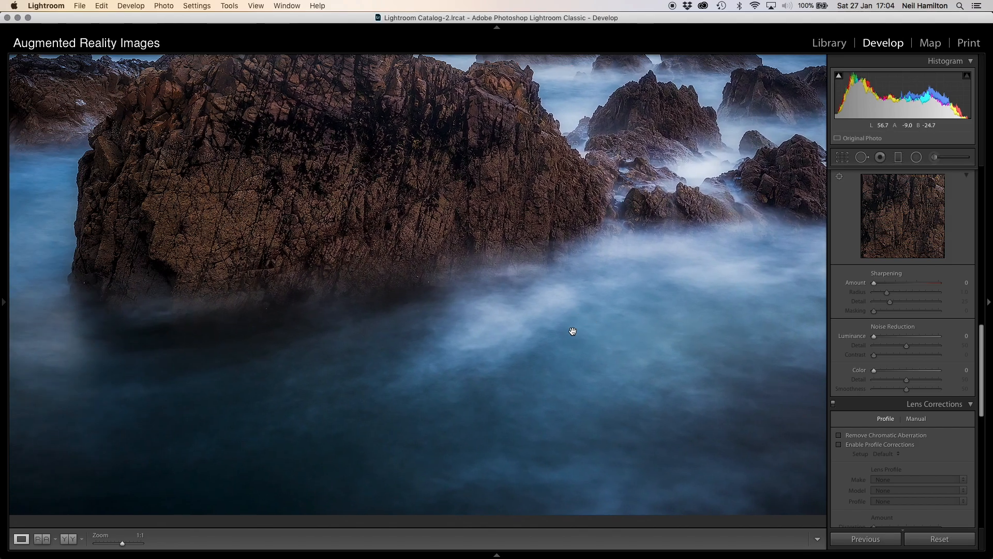
{"action": "left_click", "coordinate": [862, 158]}
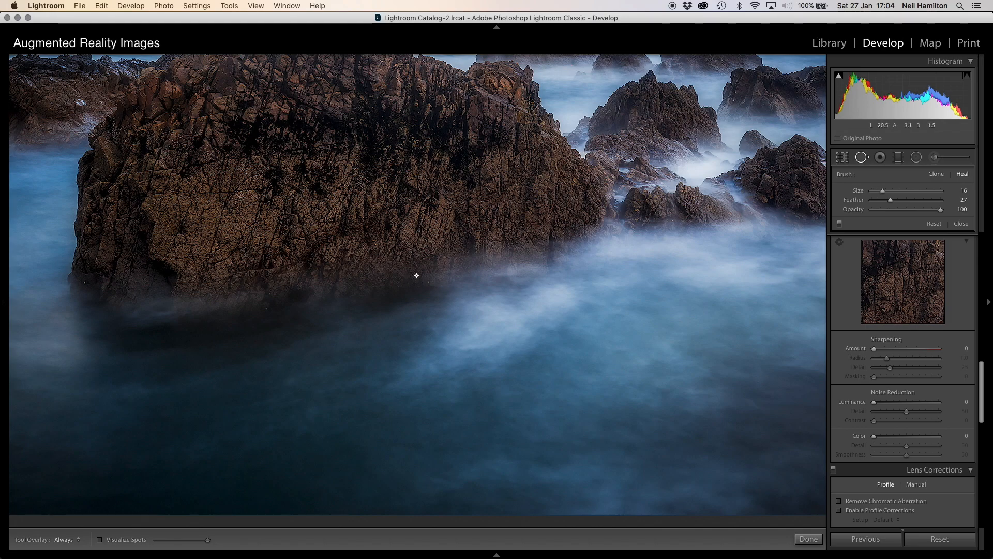
{"action": "scroll", "coordinate": [417, 276], "scroll_direction": "up", "scroll_amount": 3}
{"action": "left_click", "coordinate": [418, 277]}
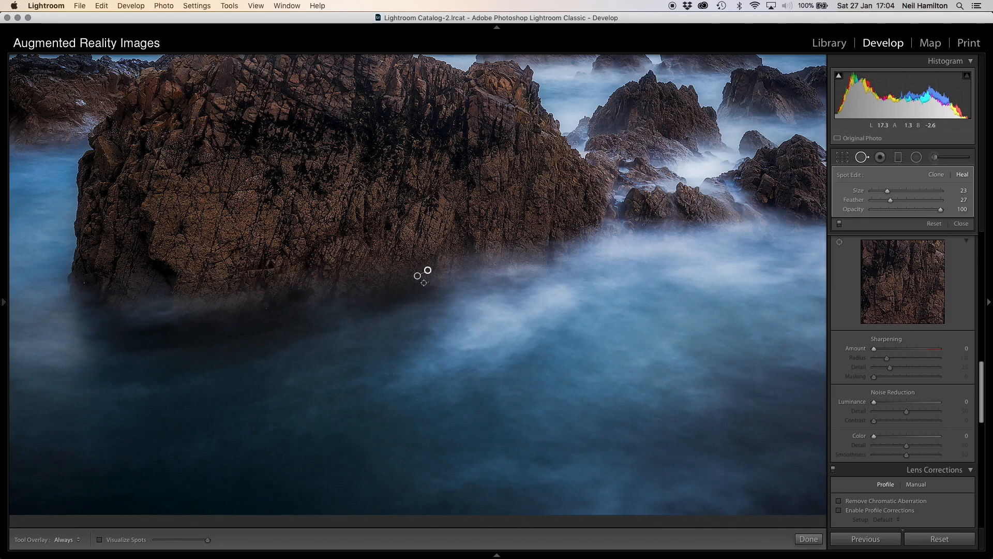
{"action": "left_click", "coordinate": [428, 282]}
{"action": "left_click", "coordinate": [85, 283]}
{"action": "left_click", "coordinate": [266, 309]}
{"action": "left_click", "coordinate": [672, 221]}
- Examine the water, rocks and sky at 1:1 for remaining spots, finish spot removal and view the whole photo
{"action": "left_click_drag", "start_coordinate": [257, 174], "coordinate": [473, 152]}
{"action": "left_click_drag", "start_coordinate": [599, 348], "coordinate": [233, 295]}
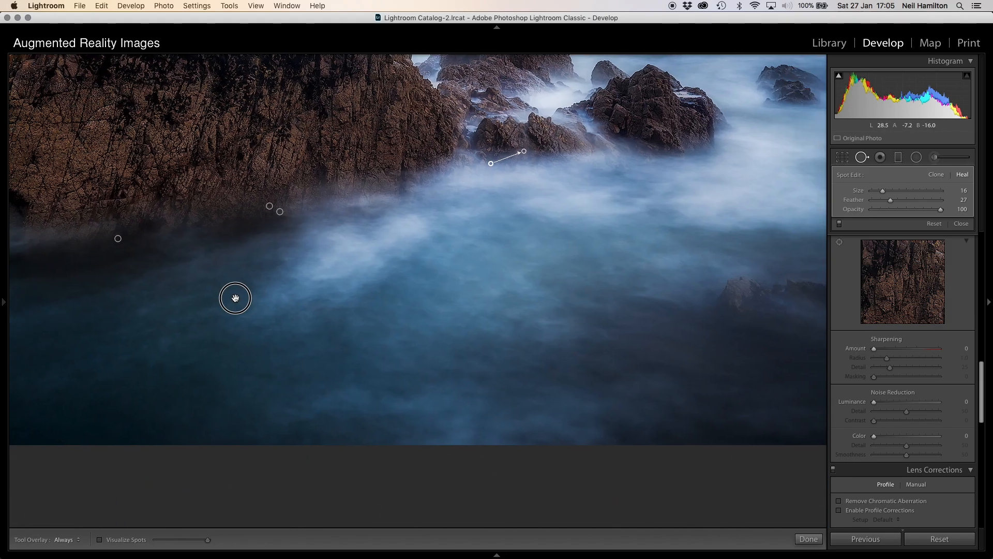
{"action": "left_click_drag", "start_coordinate": [525, 308], "coordinate": [228, 324]}
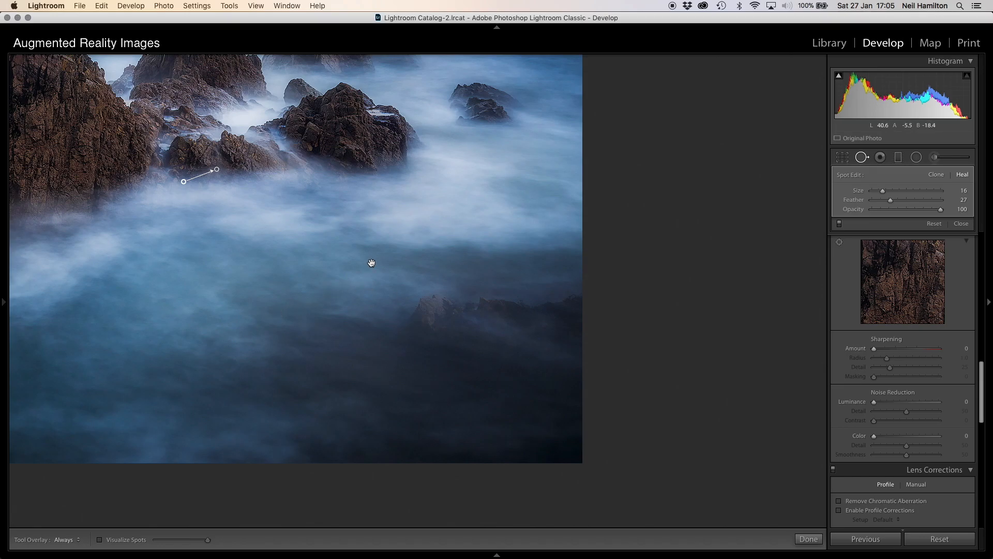
{"action": "left_click_drag", "start_coordinate": [370, 271], "coordinate": [381, 332]}
{"action": "left_click_drag", "start_coordinate": [444, 238], "coordinate": [433, 333]}
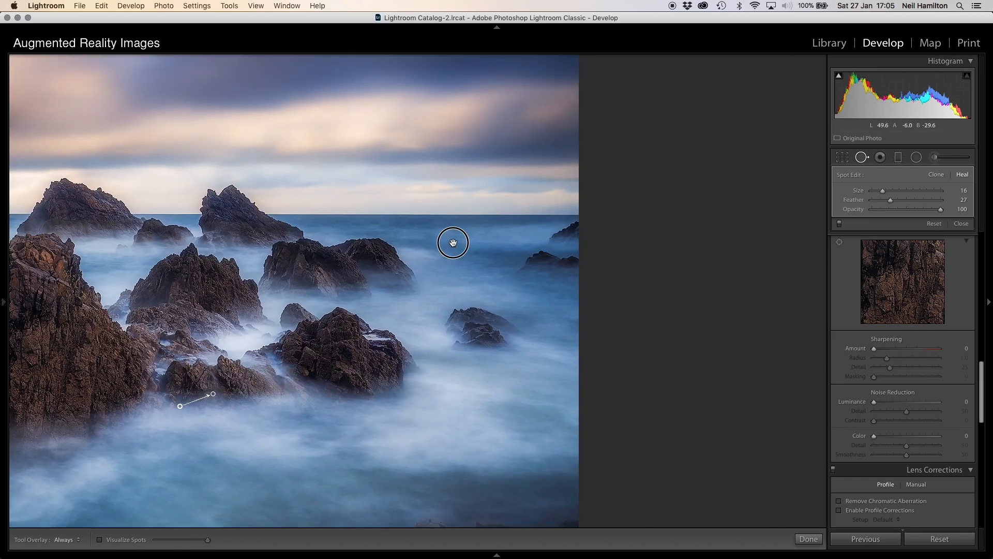
{"action": "left_click_drag", "start_coordinate": [450, 237], "coordinate": [467, 355]}
{"action": "left_click_drag", "start_coordinate": [326, 262], "coordinate": [598, 267]}
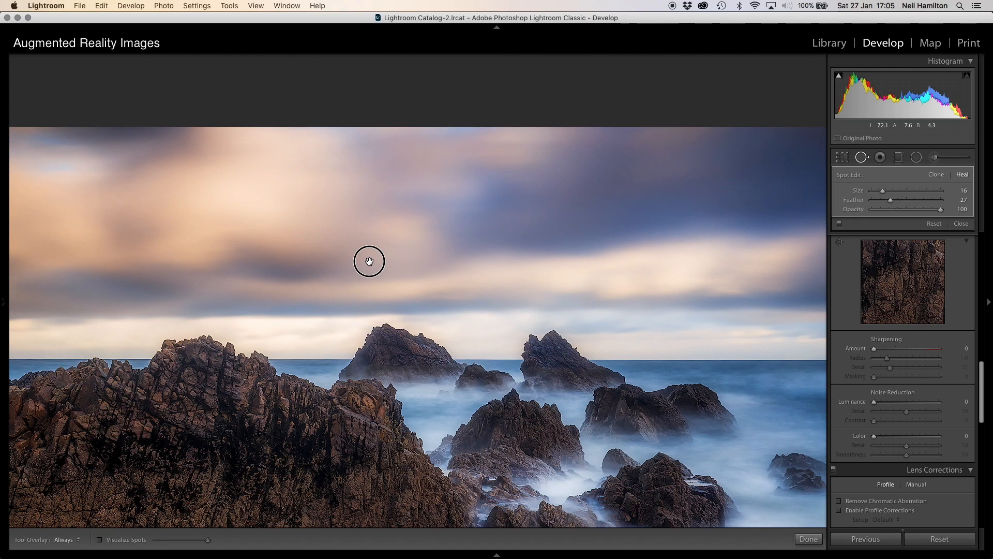
{"action": "left_click_drag", "start_coordinate": [368, 259], "coordinate": [576, 257]}
{"action": "left_click_drag", "start_coordinate": [412, 250], "coordinate": [326, 228]}
{"action": "left_click_drag", "start_coordinate": [512, 243], "coordinate": [493, 168]}
{"action": "left_click_drag", "start_coordinate": [327, 248], "coordinate": [435, 231]}
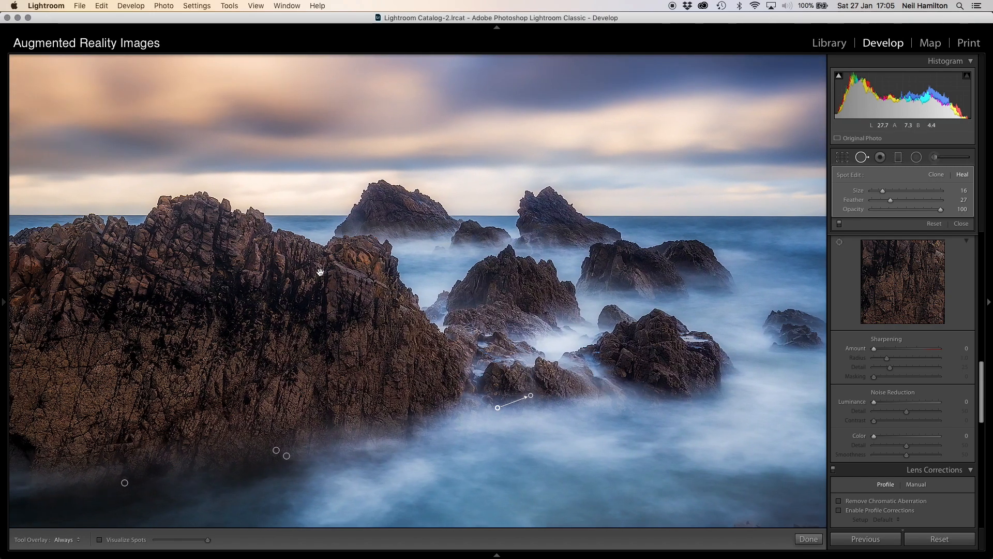
{"action": "left_click_drag", "start_coordinate": [294, 273], "coordinate": [434, 257]}
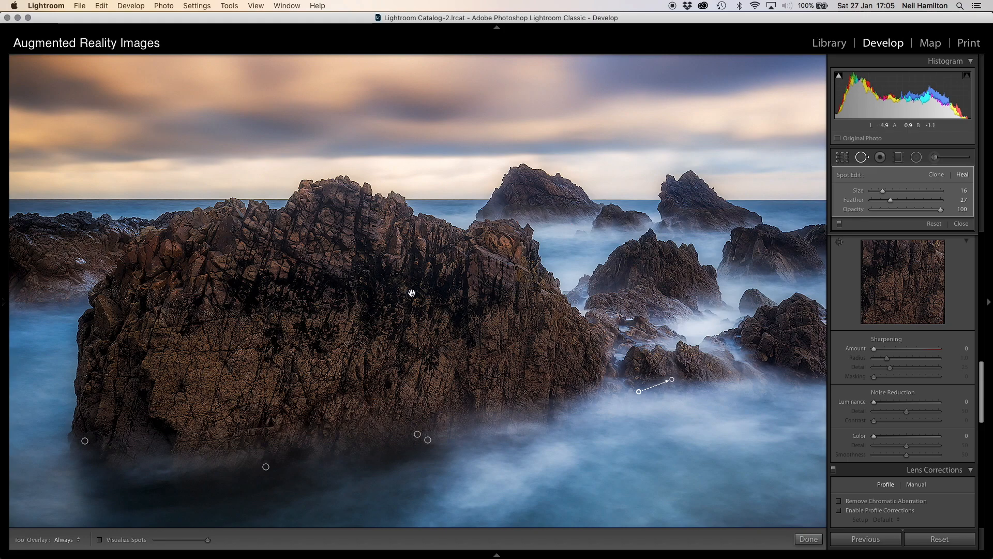
{"action": "left_click_drag", "start_coordinate": [328, 311], "coordinate": [366, 238]}
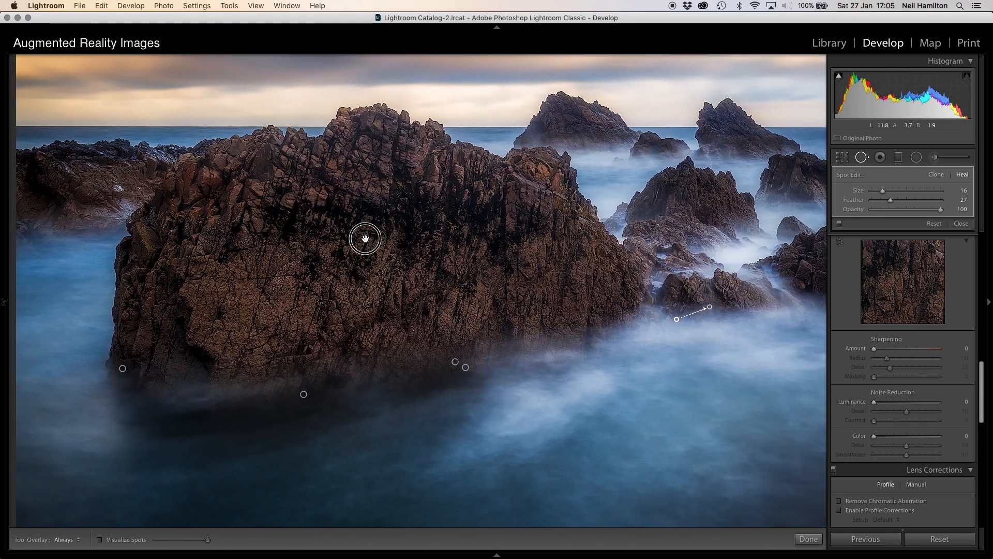
{"action": "left_click", "coordinate": [492, 244]}
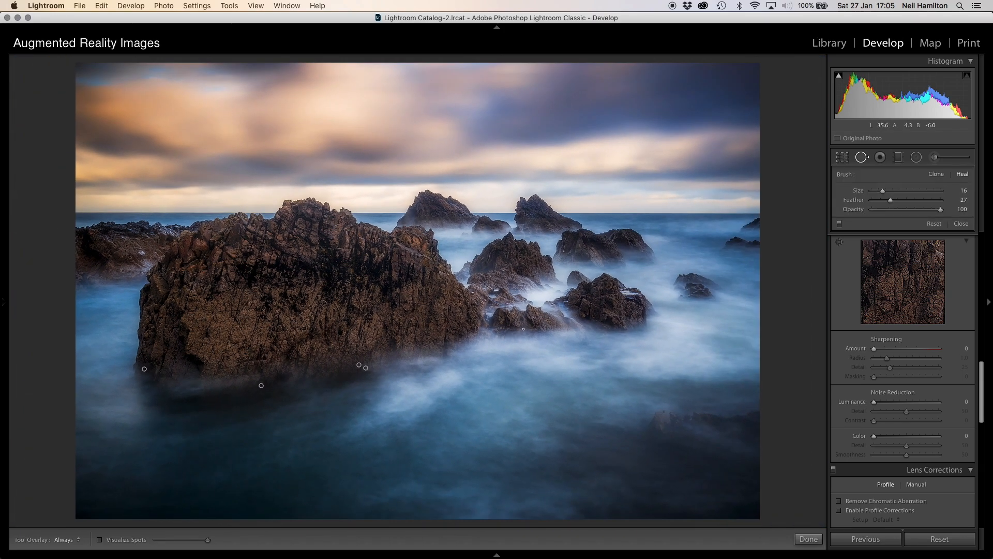
{"action": "key", "text": "q"}
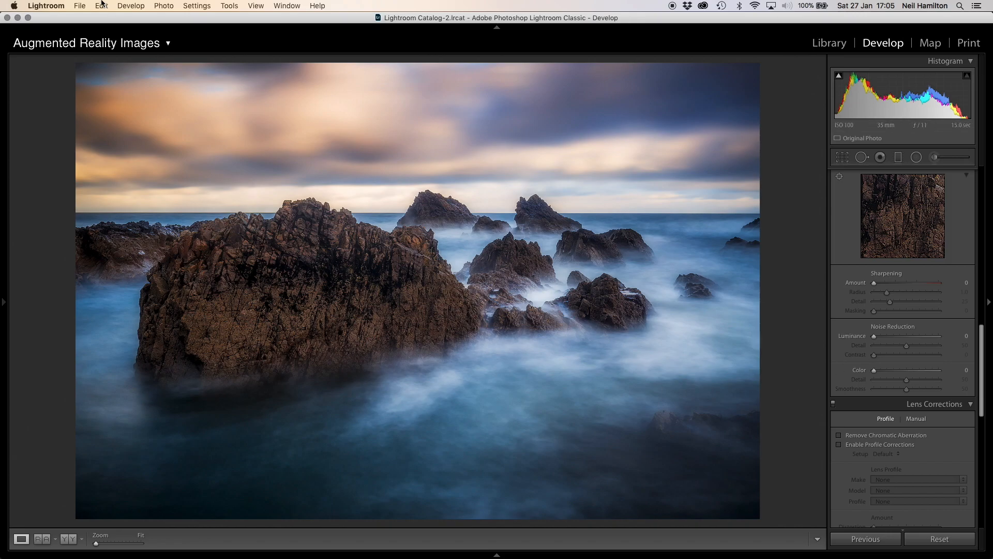
- Check the export settings and export the photo to L&S 2017 as a quality 100 sRGB JPEG at 500 ppi with the Middle Small watermark
{"action": "left_click", "coordinate": [83, 6]}
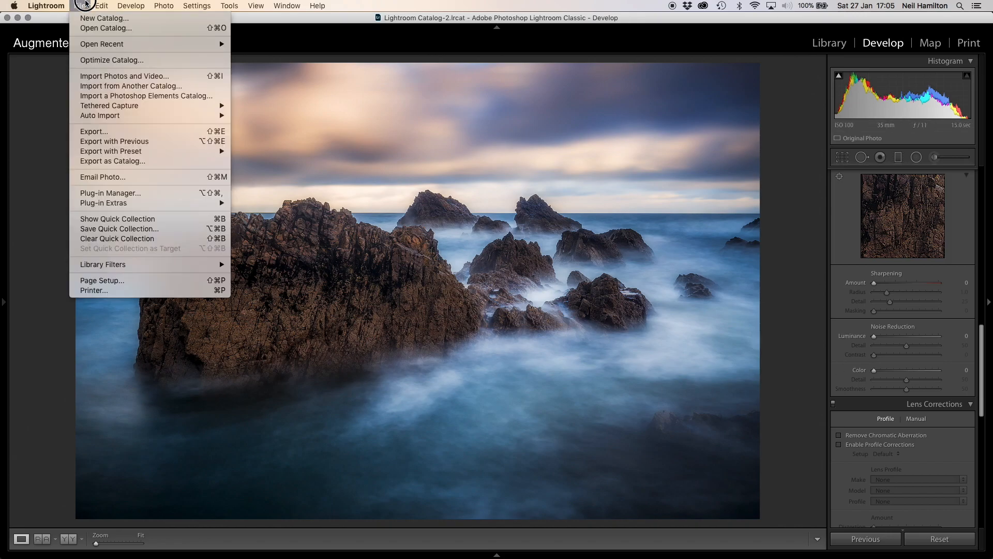
{"action": "left_click", "coordinate": [125, 133]}
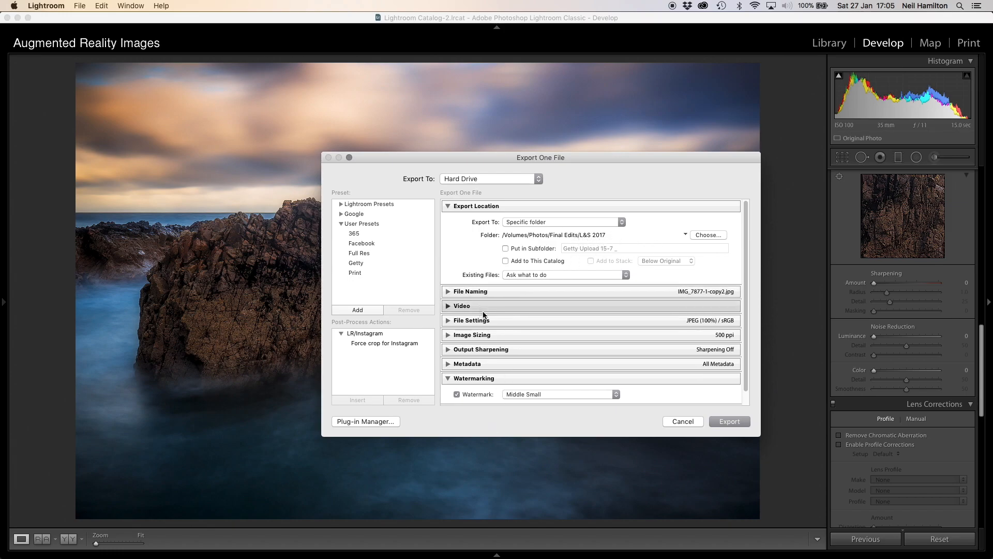
{"action": "left_click", "coordinate": [448, 321]}
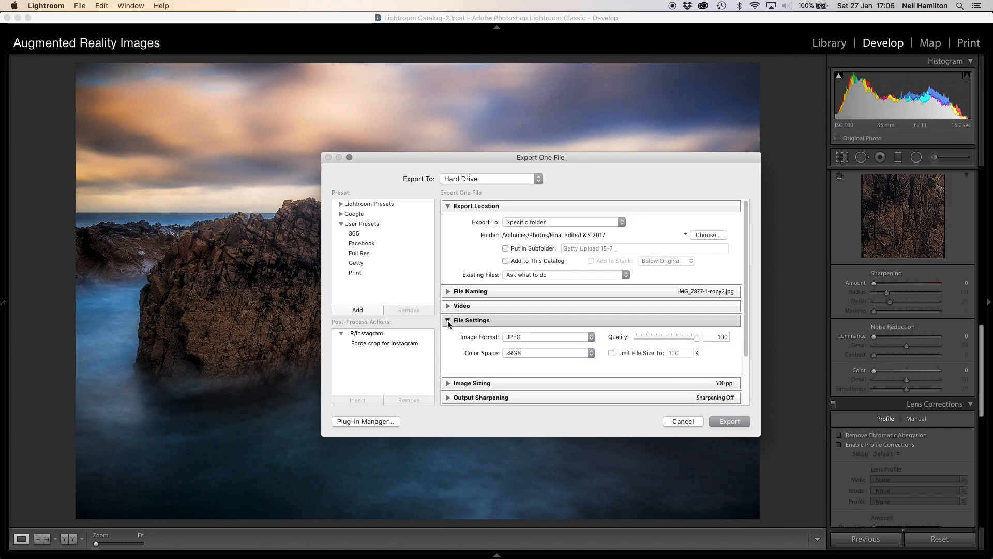
{"action": "left_click", "coordinate": [448, 322]}
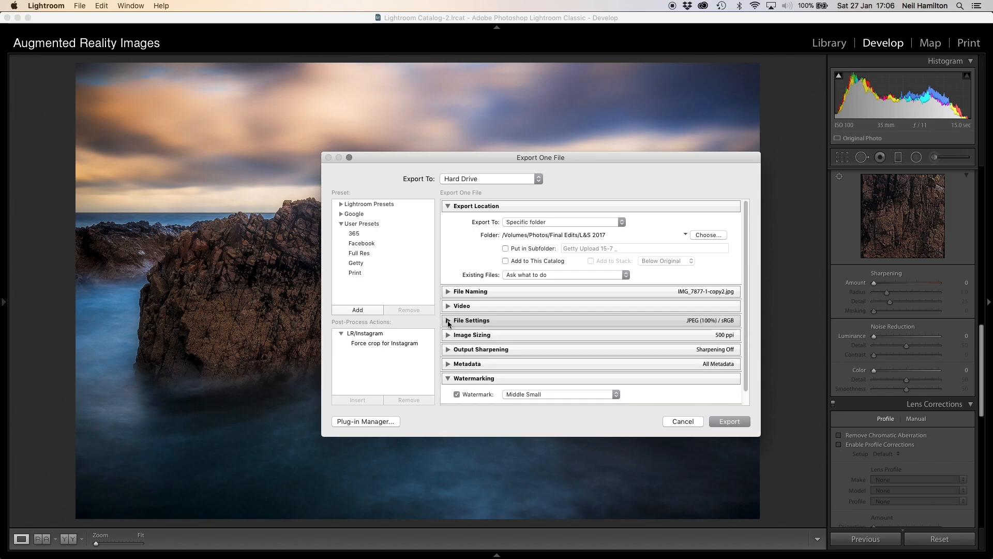
{"action": "left_click", "coordinate": [448, 335]}
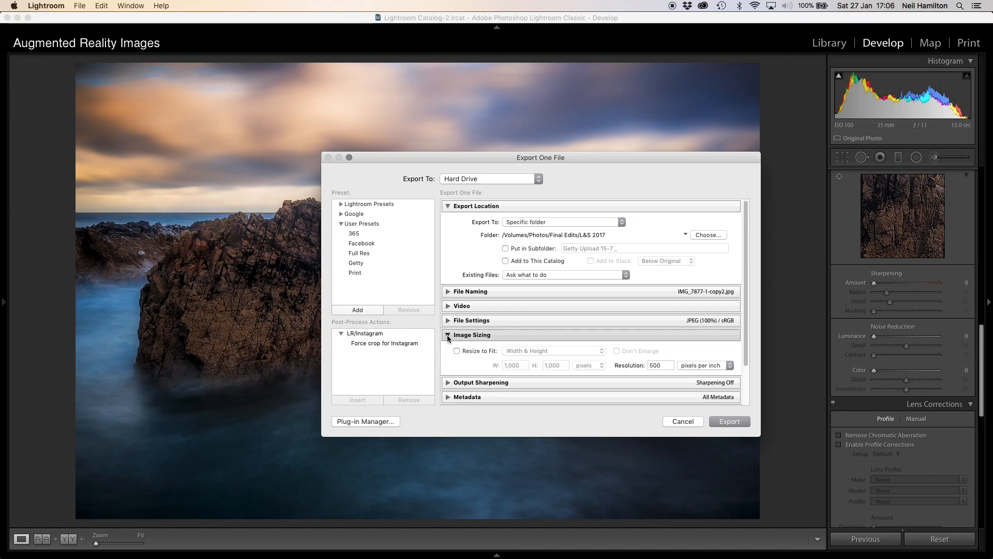
{"action": "left_click", "coordinate": [448, 335]}
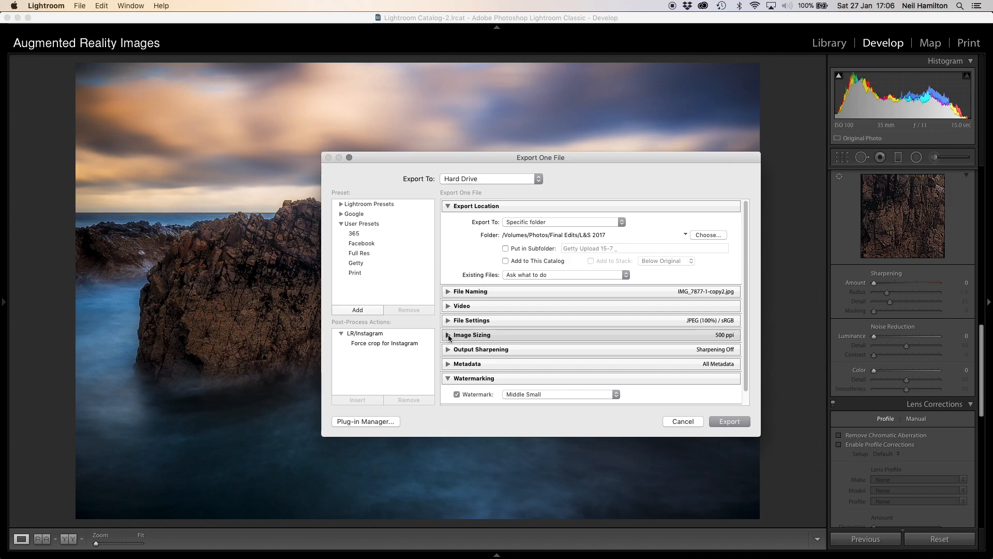
{"action": "left_click", "coordinate": [448, 349]}
{"action": "left_click", "coordinate": [448, 350]}
{"action": "left_click", "coordinate": [448, 364]}
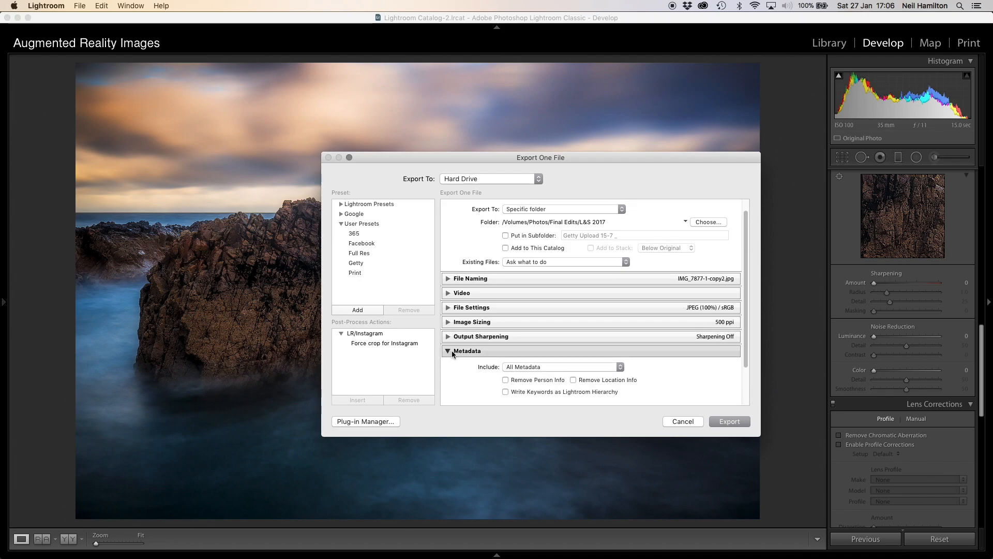
{"action": "left_click", "coordinate": [448, 351]}
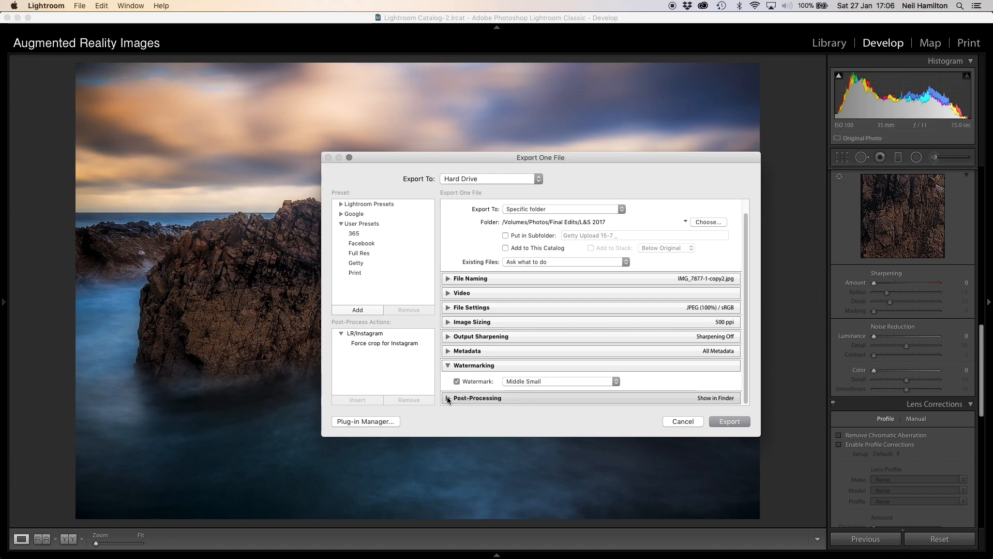
{"action": "left_click", "coordinate": [736, 420]}
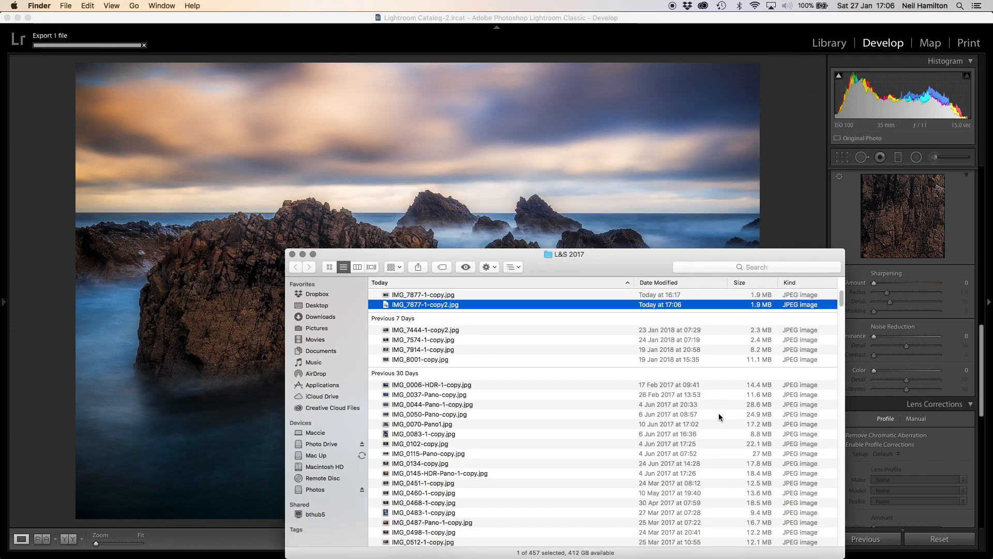
- Preview IMG_7877-1-copy2.jpg in Finder and compare it repeatedly with IMG_7877-1-copy.jpg, then close the preview
{"action": "key", "text": "space"}
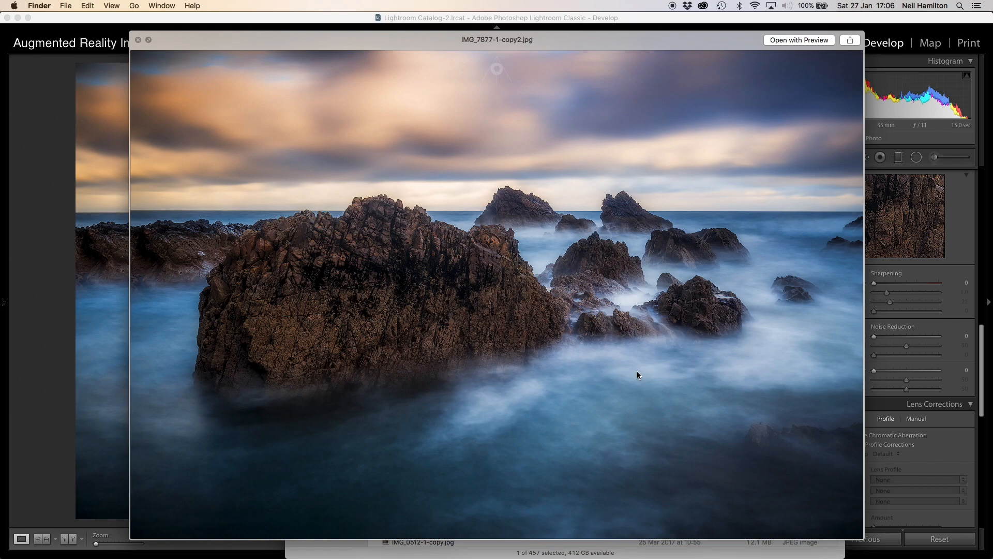
{"action": "key", "text": "space"}
{"action": "key", "text": "Up"}
{"action": "key", "text": "space"}
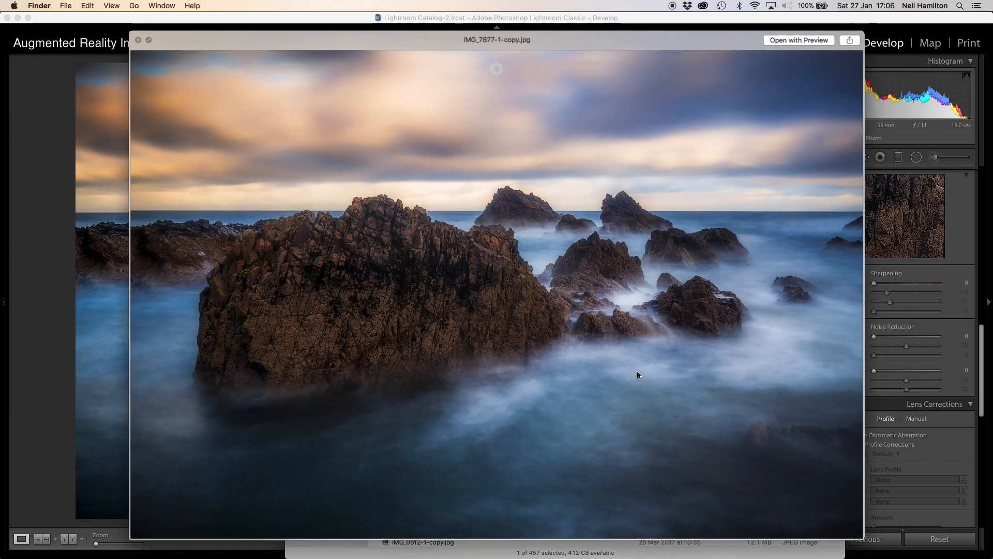
{"action": "key", "text": "Down"}
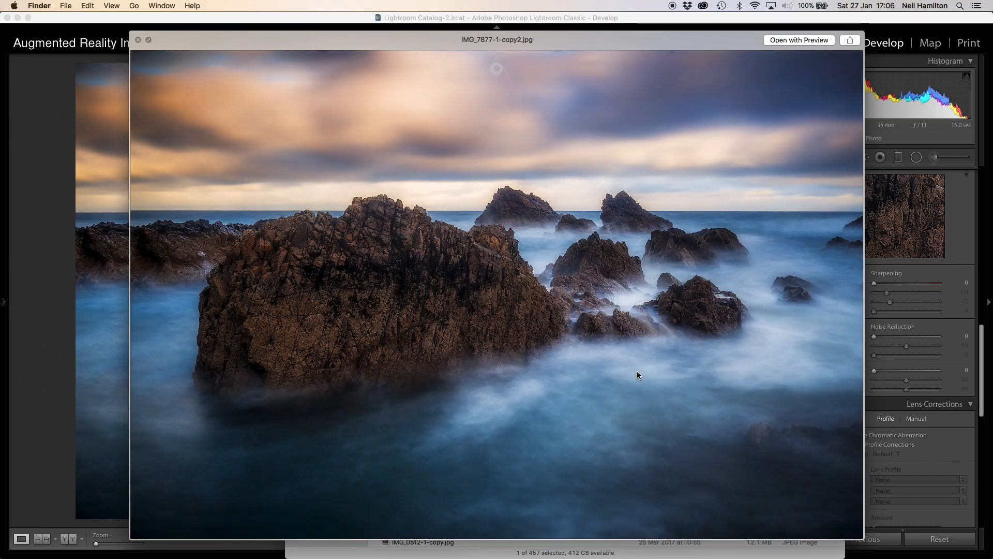
{"action": "key", "text": "Up"}
{"action": "key", "text": "Down"}
{"action": "key", "text": "Up"}
{"action": "key", "text": "Down"}
{"action": "key", "text": "Up"}
{"action": "key", "text": "Down"}
{"action": "key", "text": "Up"}
{"action": "key", "text": "Down"}
{"action": "key", "text": "Up"}
{"action": "key", "text": "Down"}
{"action": "key", "text": "Up"}
{"action": "key", "text": "Down"}
{"action": "key", "text": "Up"}
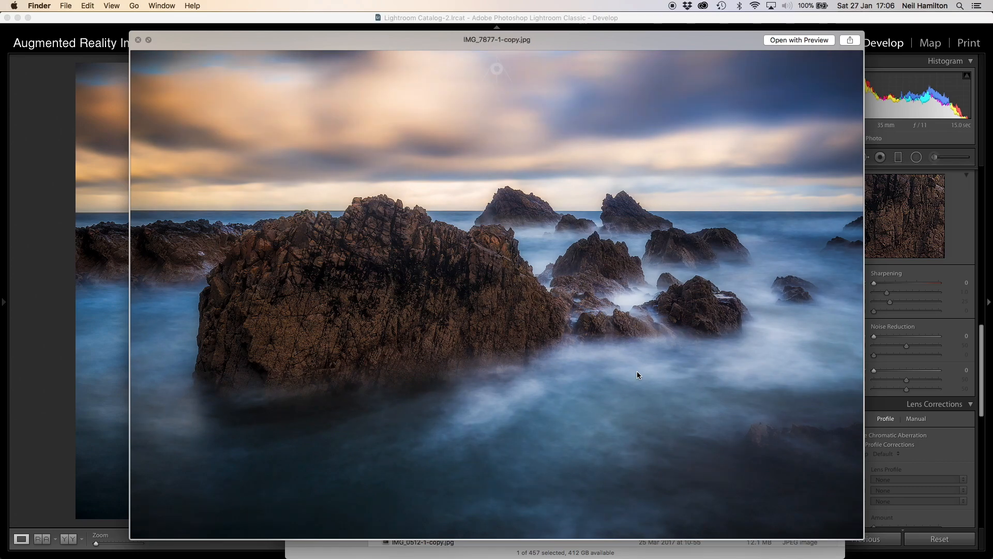
{"action": "key", "text": "Down"}
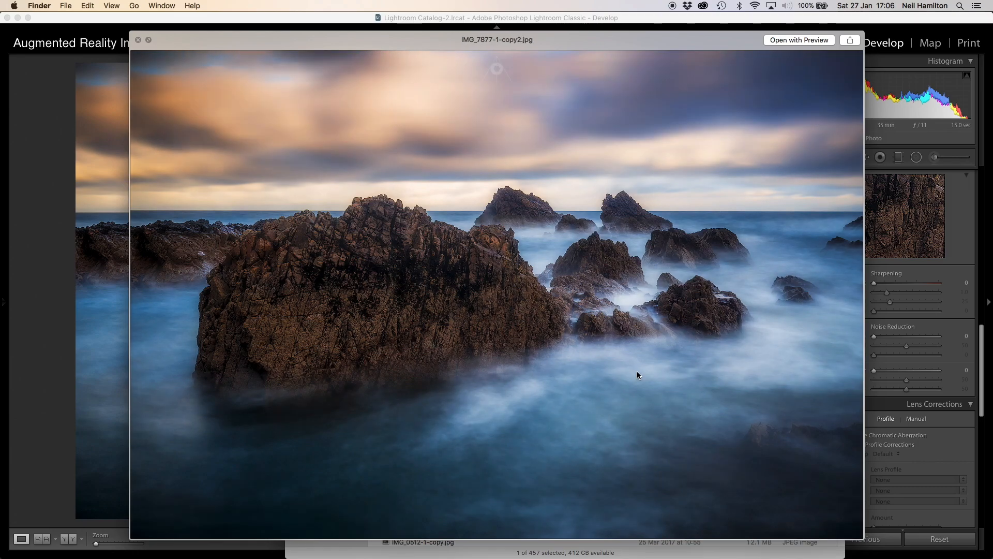
{"action": "key", "text": "Up"}
{"action": "key", "text": "Down"}
{"action": "key", "text": "Up"}
{"action": "key", "text": "Down"}
{"action": "key", "text": "Up"}
{"action": "key", "text": "Down"}
{"action": "key", "text": "space"}
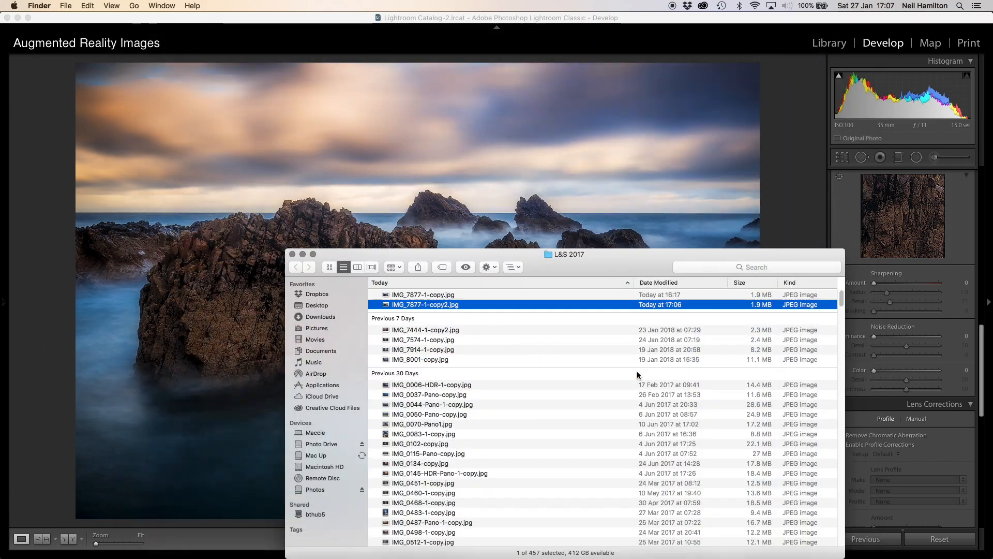
- Reposition the L&S 2017 Finder window and switch back to Lightroom to view the finished photo
{"action": "left_click", "coordinate": [569, 266]}
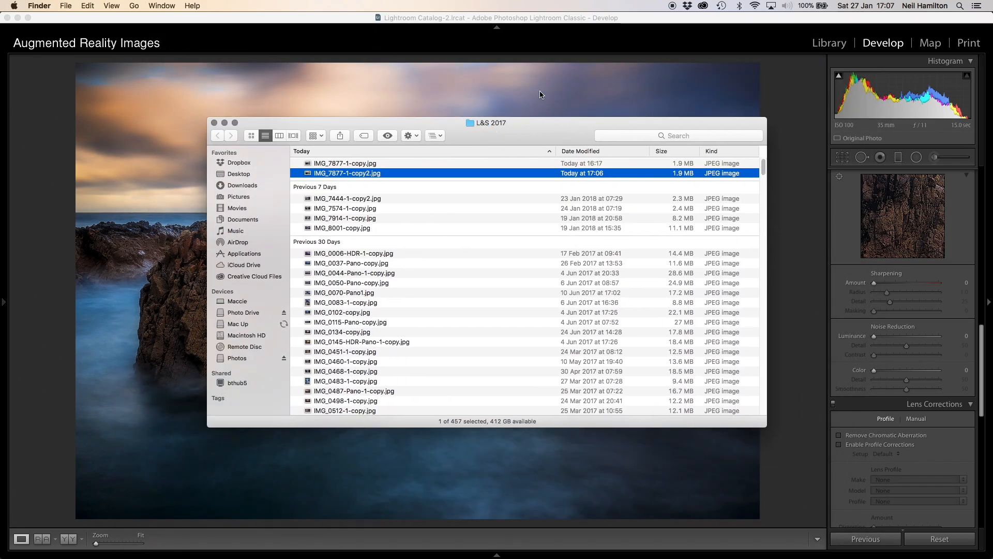
{"action": "left_click", "coordinate": [573, 22]}
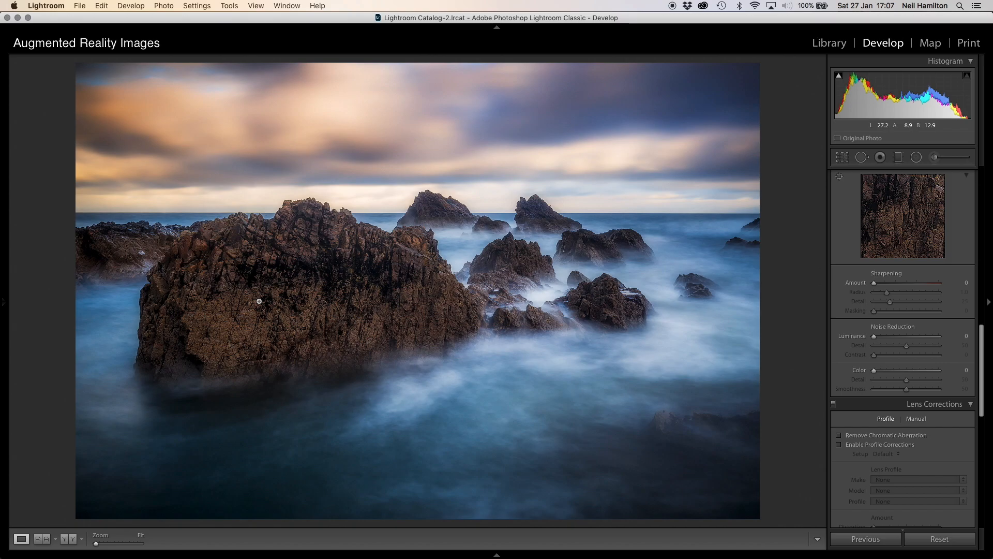
{"action": "key", "text": "shift+f"}
{"action": "key", "text": "ctrl+Up"}
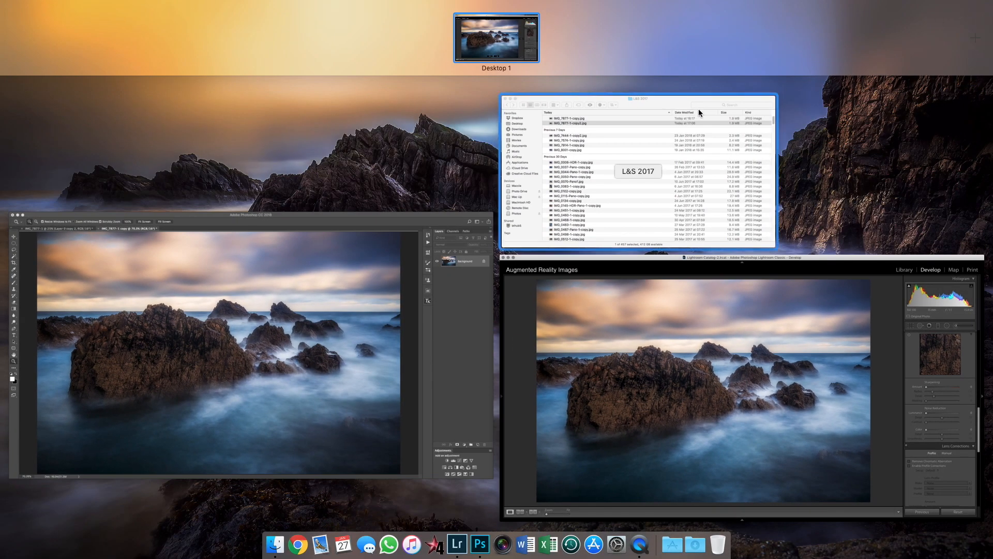
{"action": "left_click", "coordinate": [590, 294]}
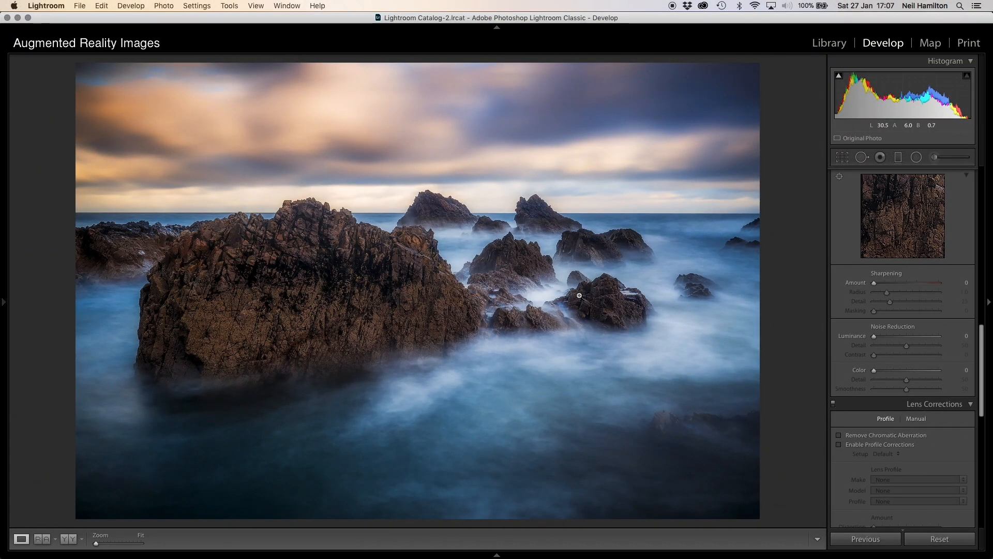